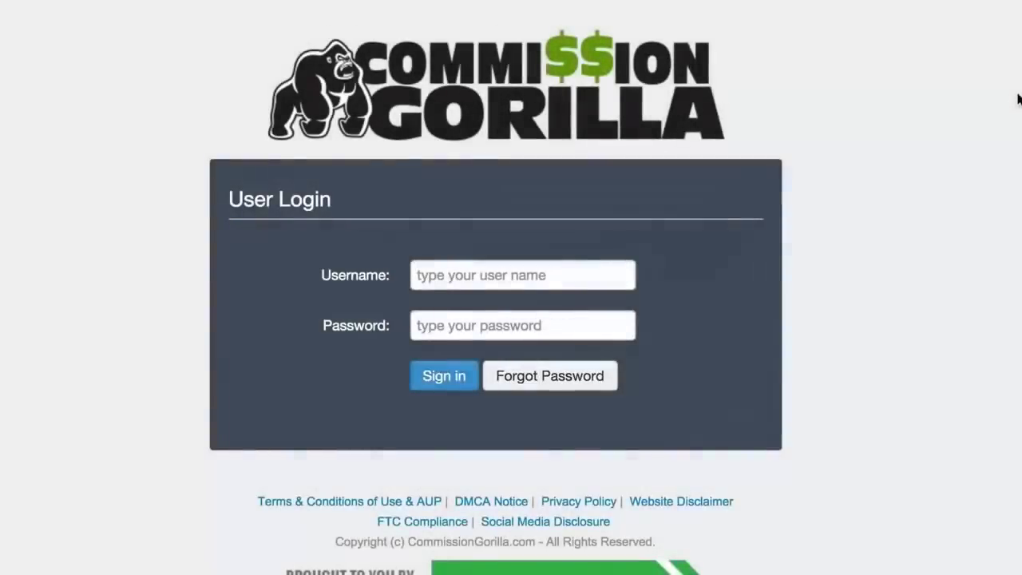
Fill in the remembered account username and enter the account password on the login form
{"action": "left_click", "coordinate": [606, 269]}
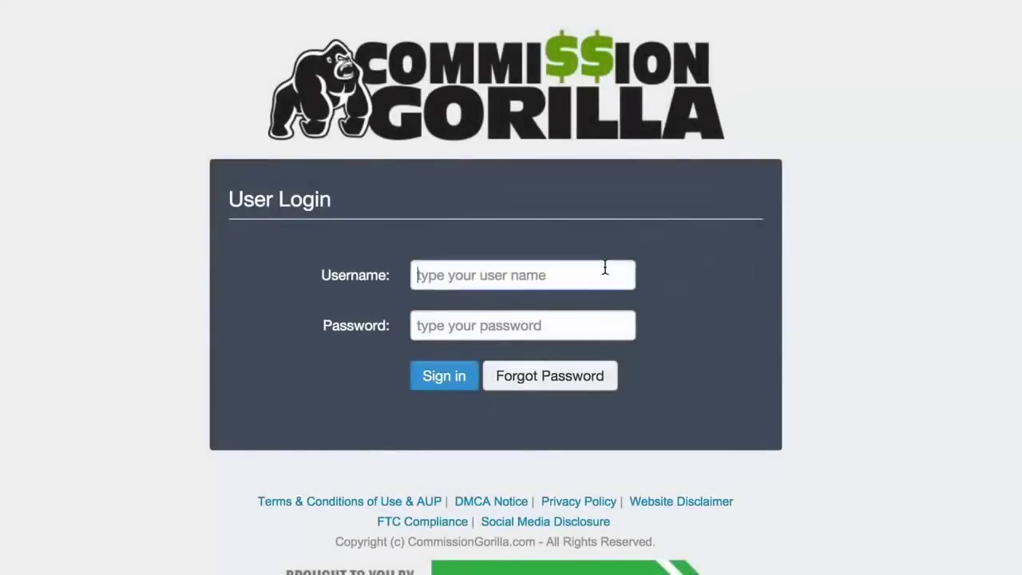
{"action": "type", "text": "joeyxdemo"}
{"action": "left_click", "coordinate": [546, 310]}
{"action": "left_click", "coordinate": [546, 326]}
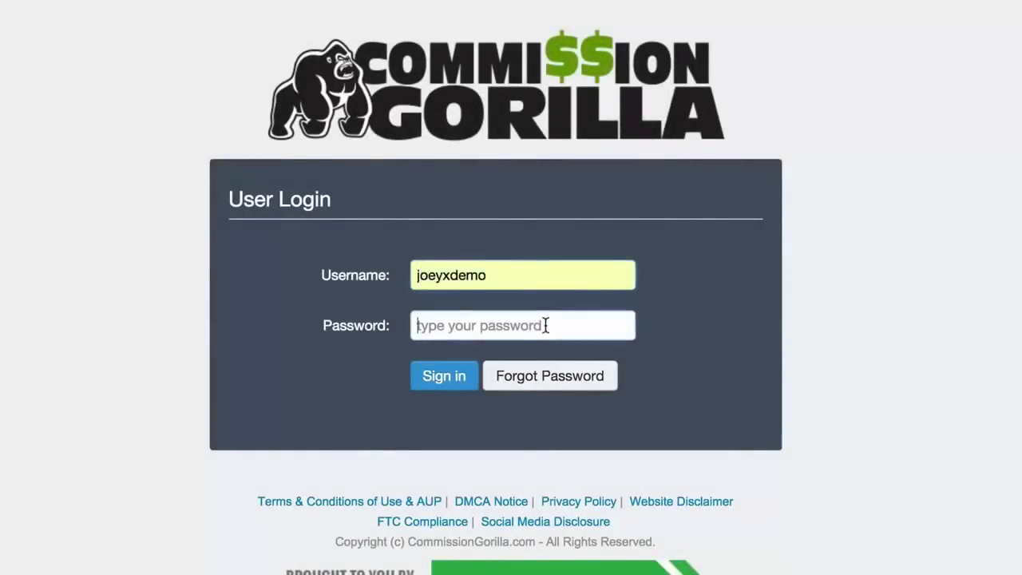
{"action": "type", "text": "********"}
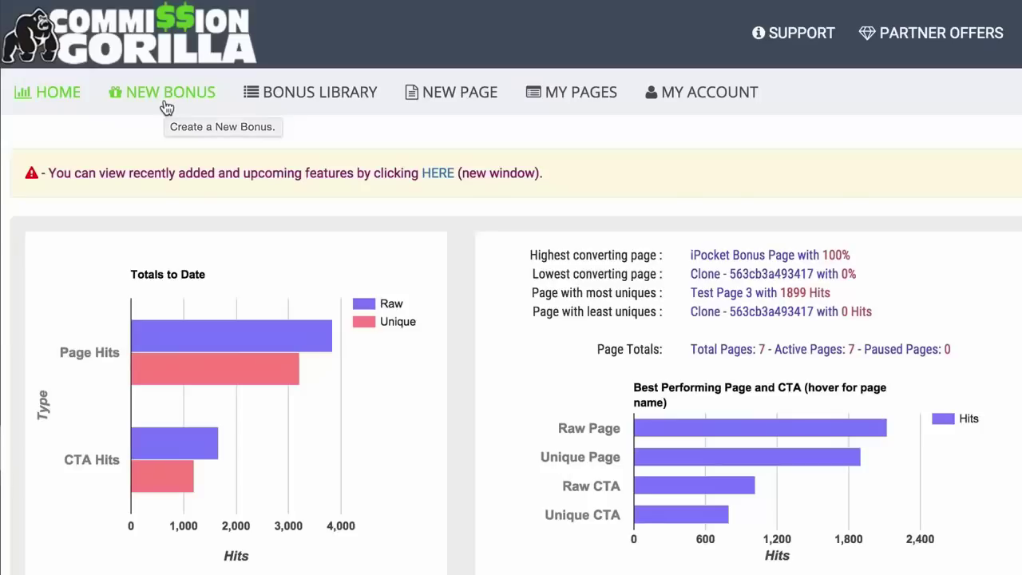
Visit the Bonus Library, New Page, My Pages and Home tabs, then start a New Bonus
{"action": "left_click", "coordinate": [317, 94]}
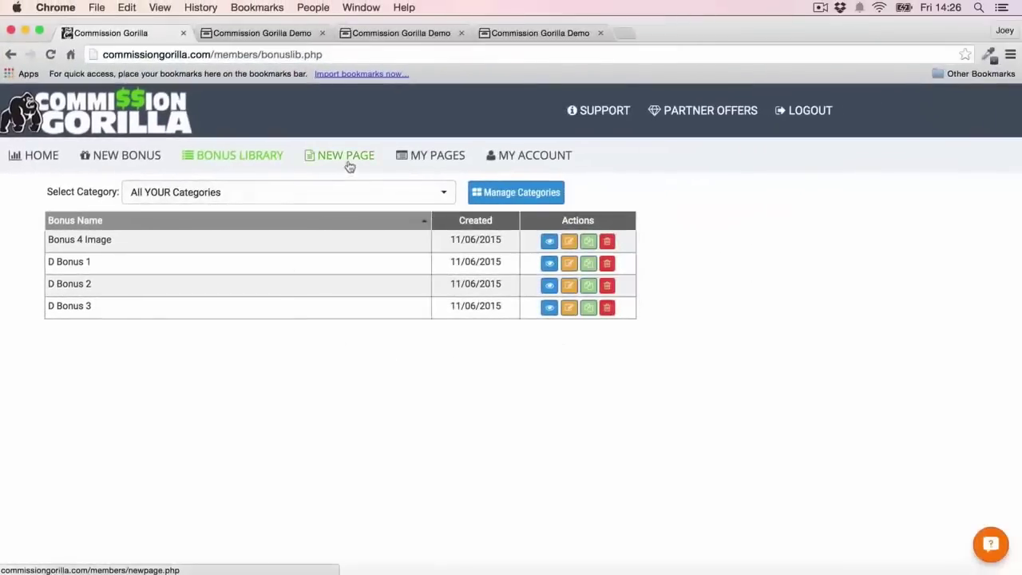
{"action": "left_click", "coordinate": [341, 158]}
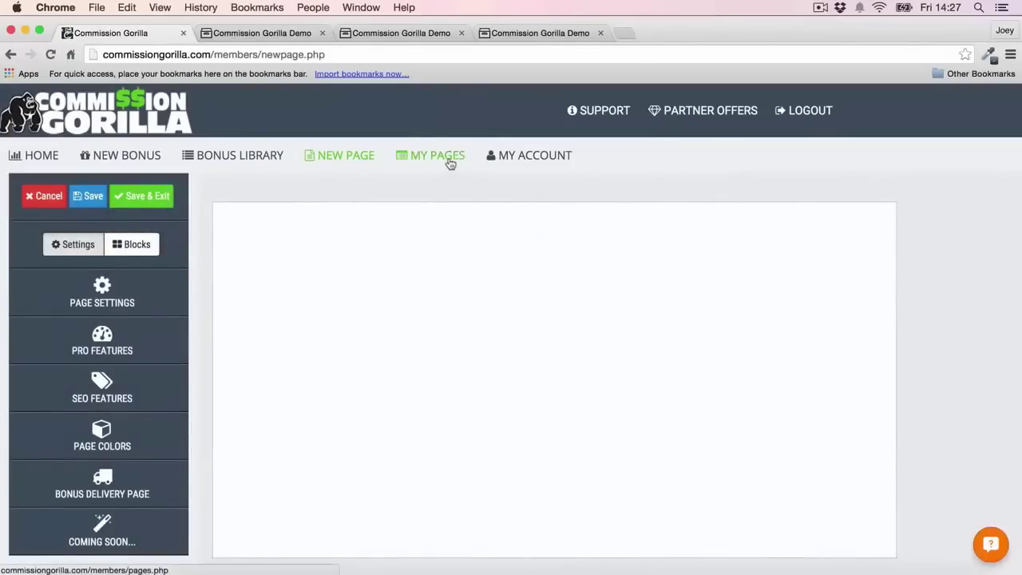
{"action": "left_click", "coordinate": [434, 155]}
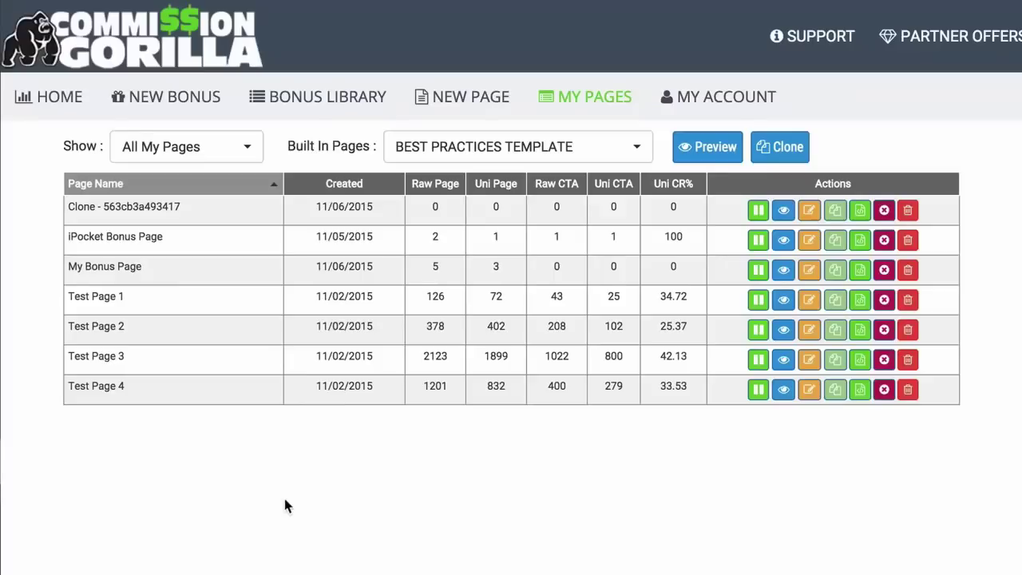
{"action": "left_click", "coordinate": [72, 106]}
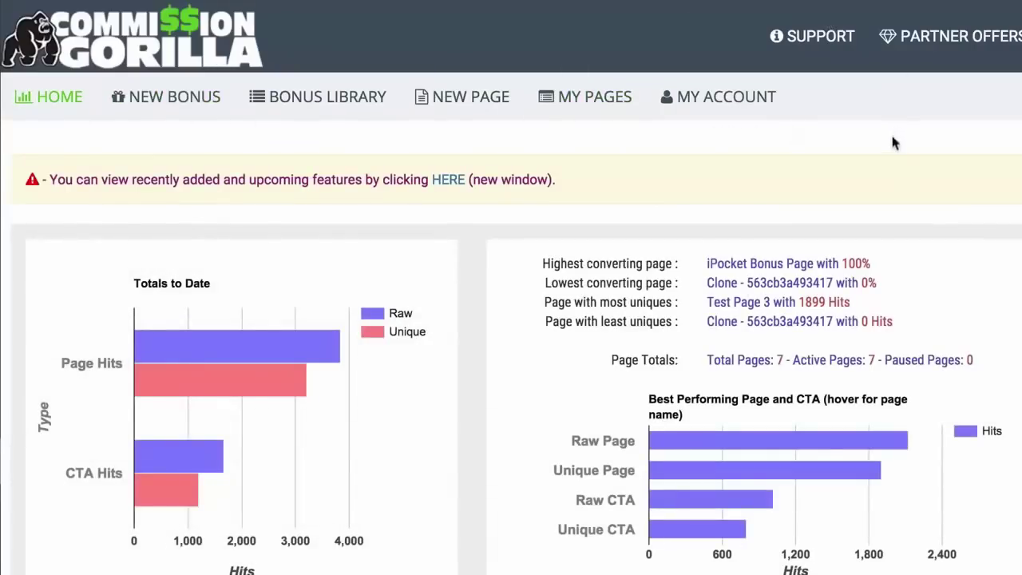
{"action": "left_click", "coordinate": [171, 97]}
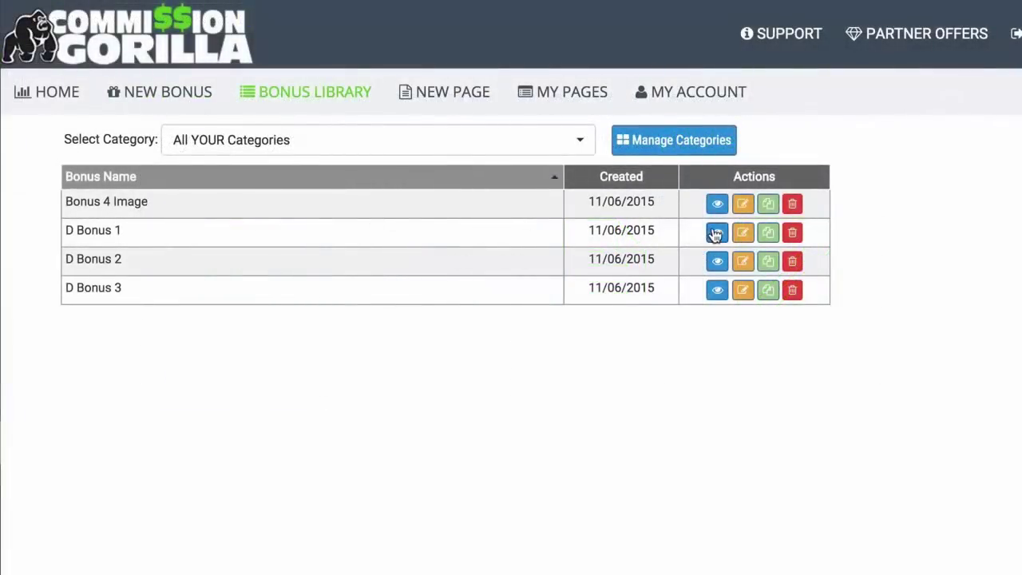
{"action": "left_click", "coordinate": [716, 233]}
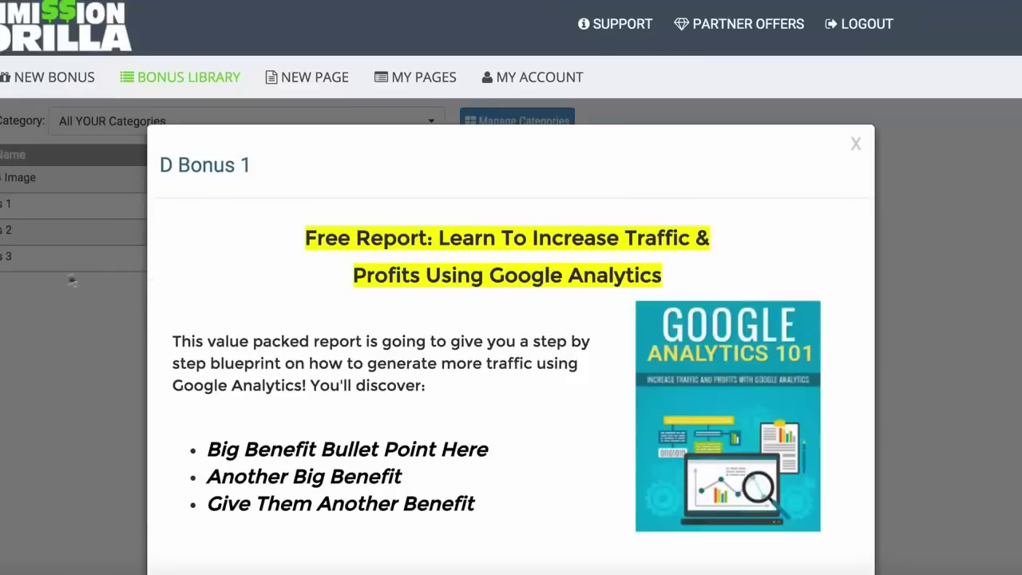
{"action": "left_click", "coordinate": [6, 323]}
{"action": "left_click", "coordinate": [557, 237]}
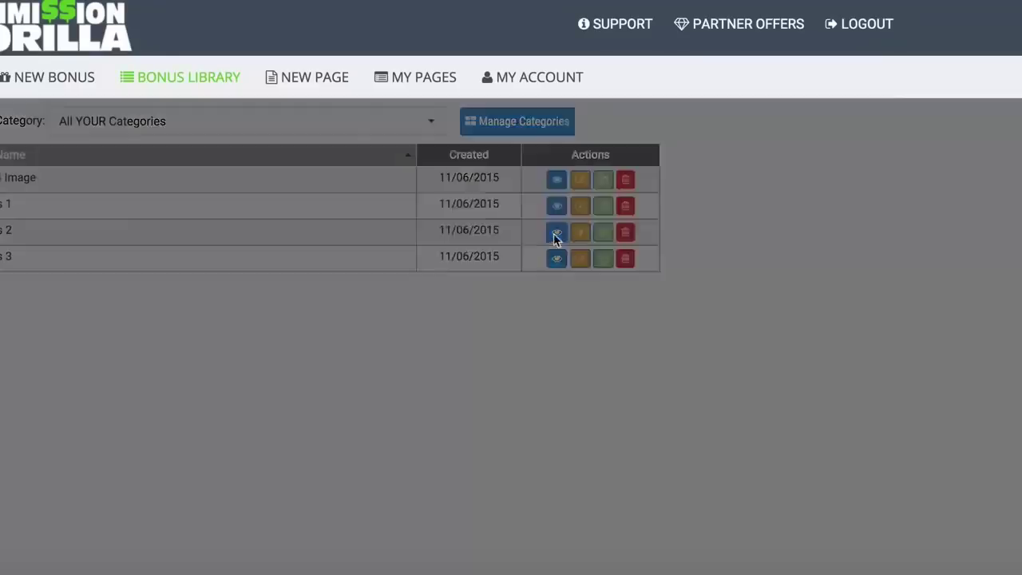
{"action": "scroll", "coordinate": [861, 238], "scroll_direction": "down", "scroll_amount": 1}
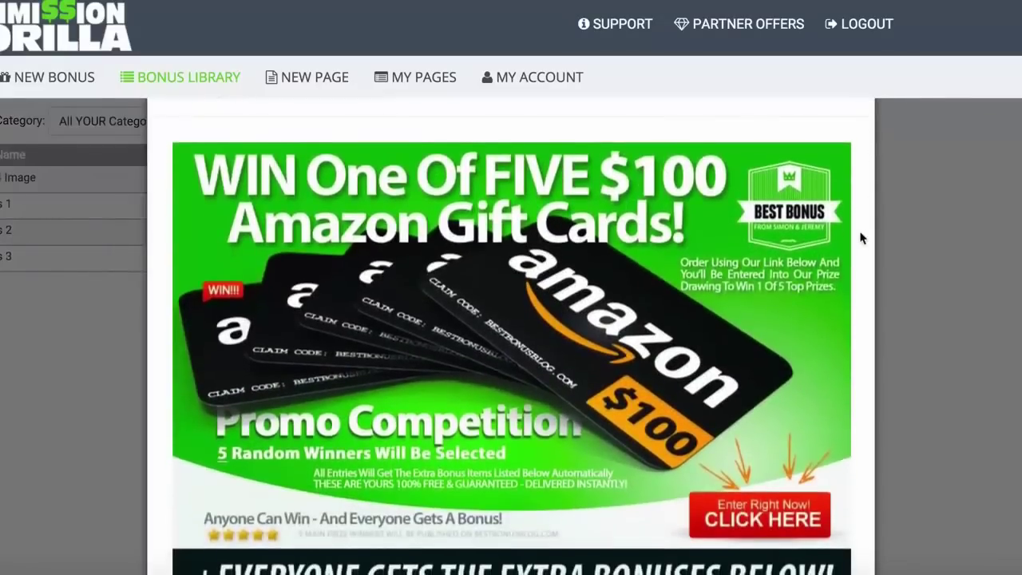
{"action": "scroll", "coordinate": [861, 238], "scroll_direction": "down", "scroll_amount": 1}
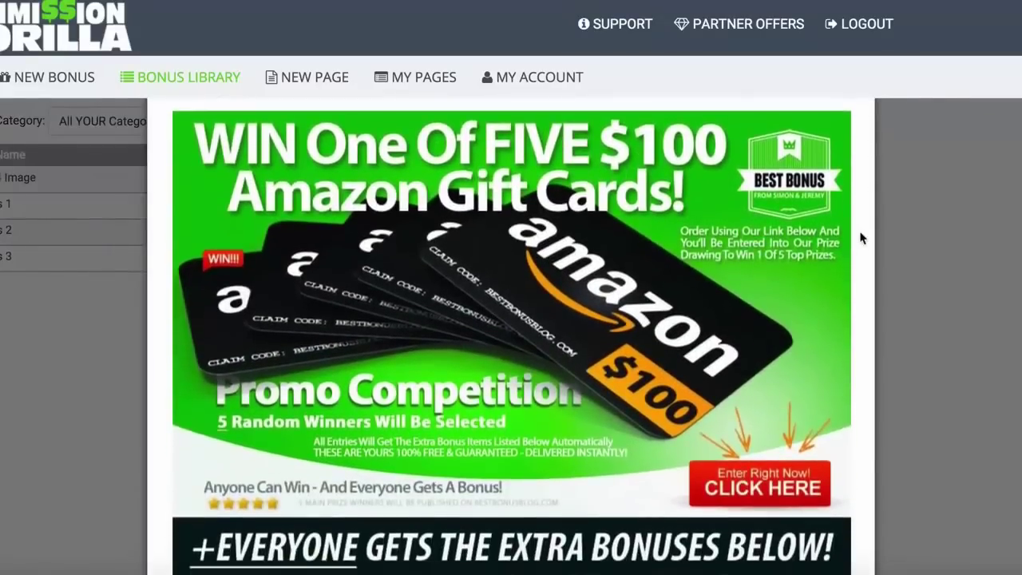
{"action": "scroll", "coordinate": [861, 238], "scroll_direction": "down", "scroll_amount": 1}
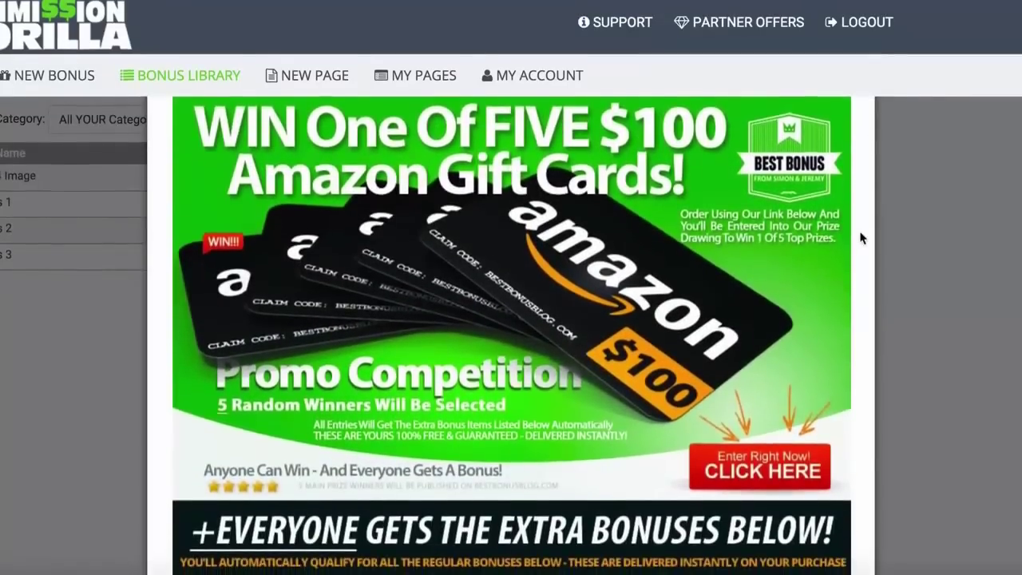
{"action": "scroll", "coordinate": [478, 252], "scroll_direction": "up", "scroll_amount": 1}
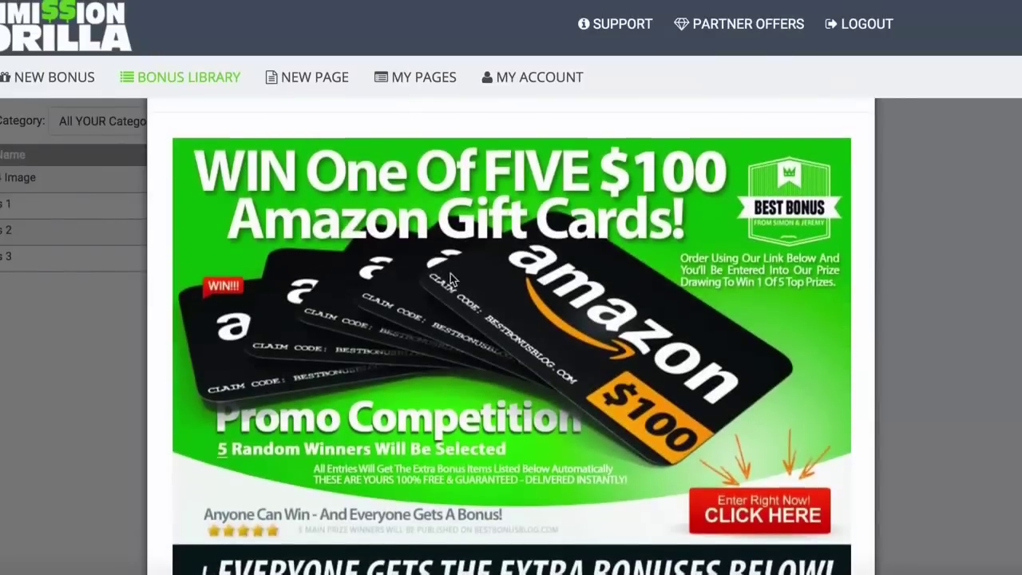
{"action": "scroll", "coordinate": [450, 275], "scroll_direction": "down", "scroll_amount": 1}
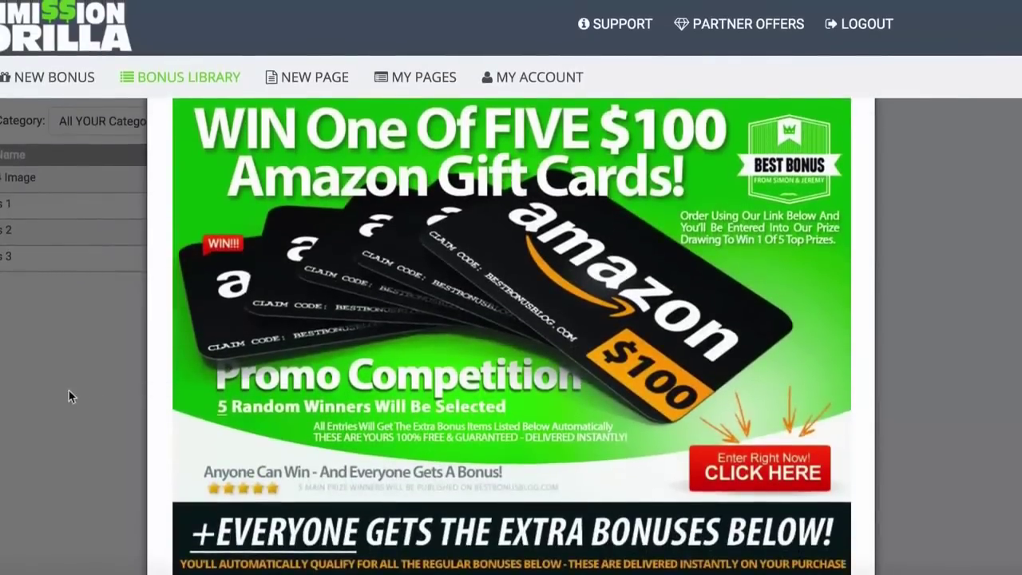
{"action": "left_click", "coordinate": [69, 391]}
{"action": "left_click", "coordinate": [557, 259]}
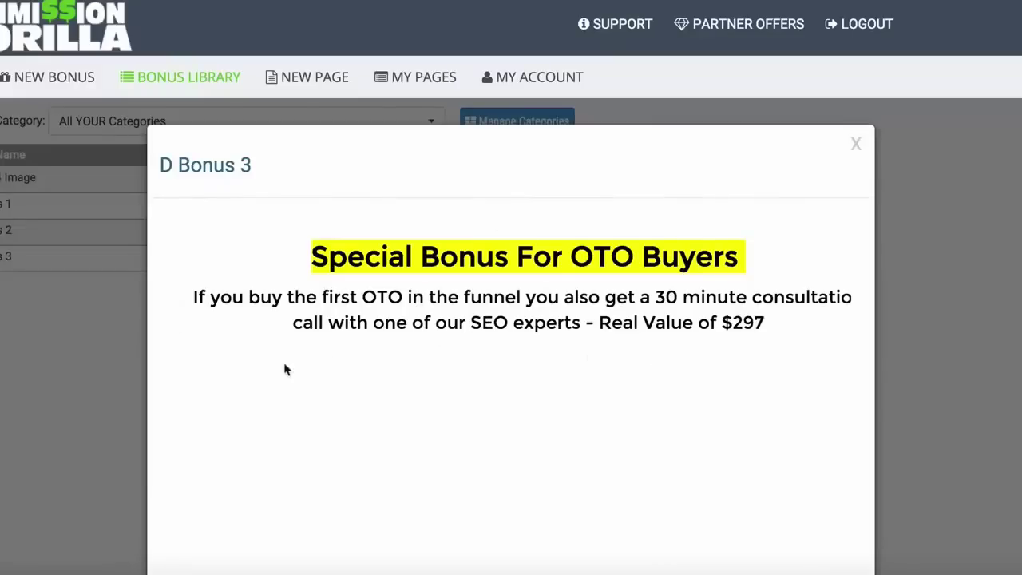
{"action": "left_click", "coordinate": [68, 354]}
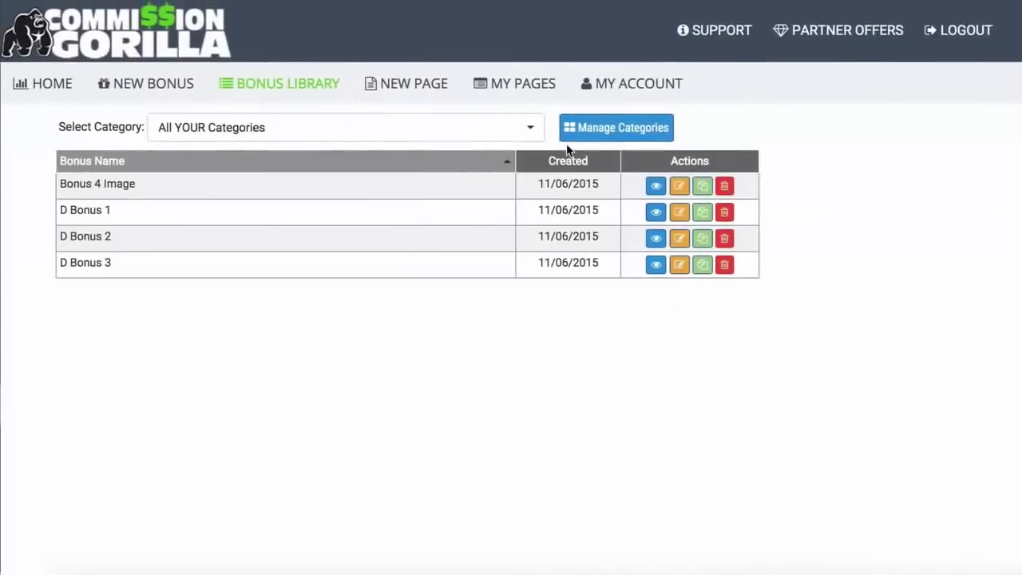
Create an Image/Graphic bonus named 'Bonus Example' in the Review Bonuses category
{"action": "left_click", "coordinate": [152, 85]}
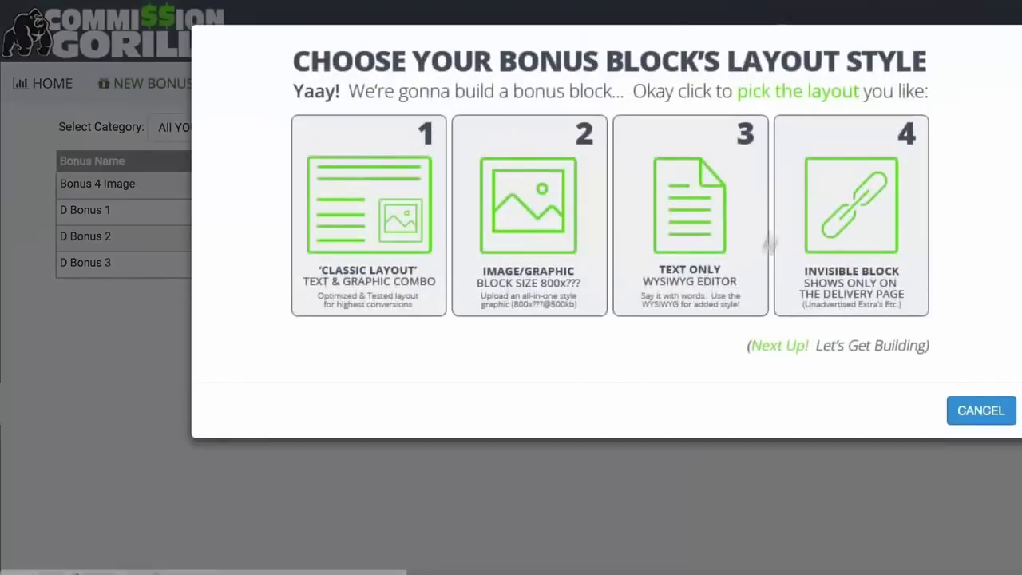
{"action": "left_click", "coordinate": [532, 201]}
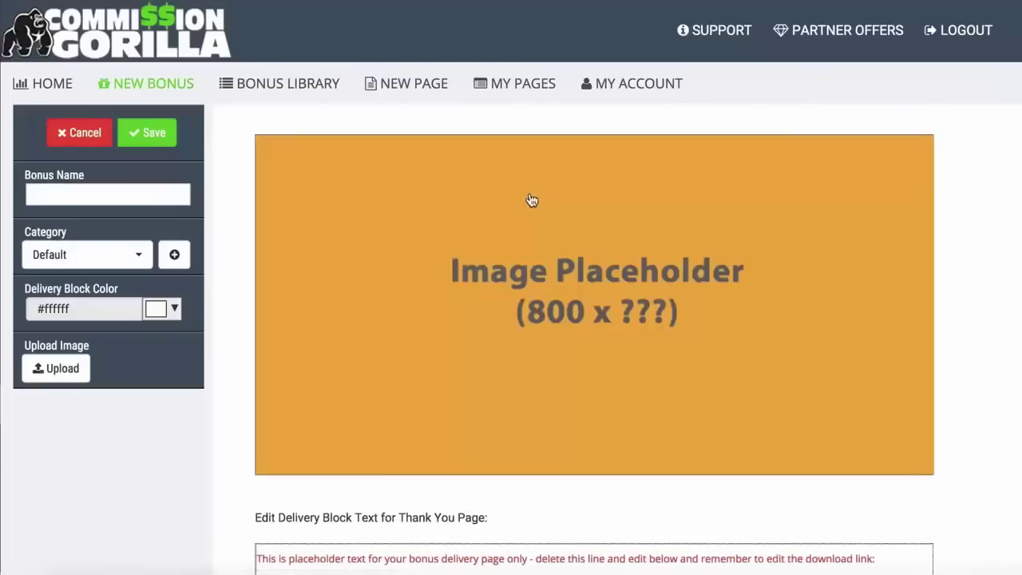
{"action": "left_click", "coordinate": [91, 195]}
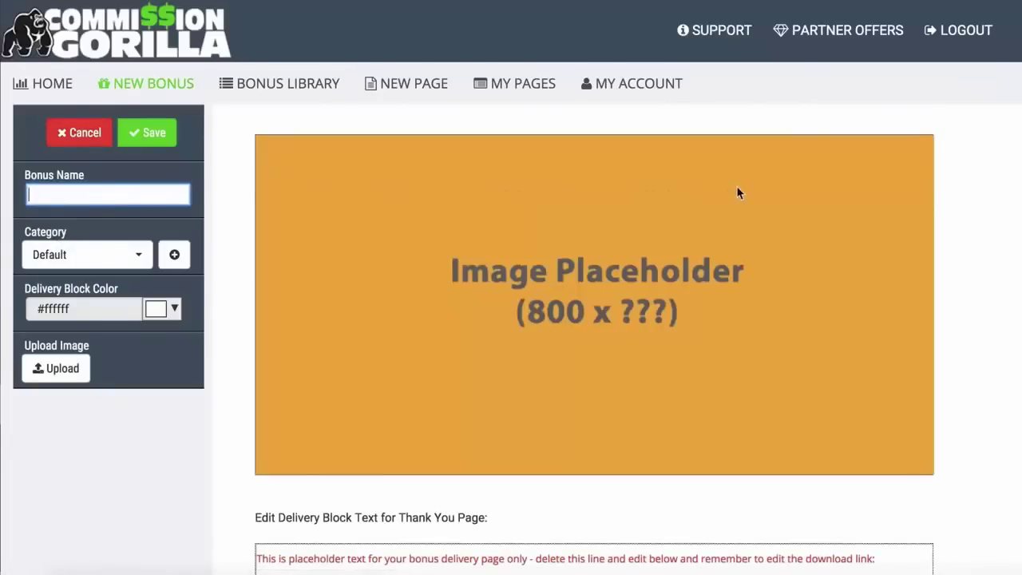
{"action": "type", "text": "Bonus "}
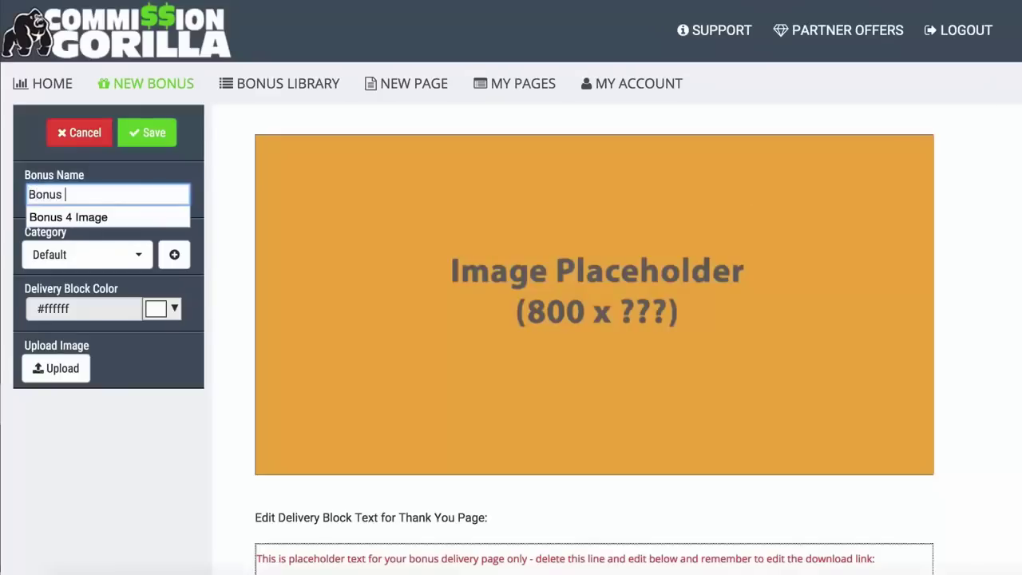
{"action": "type", "text": "Example"}
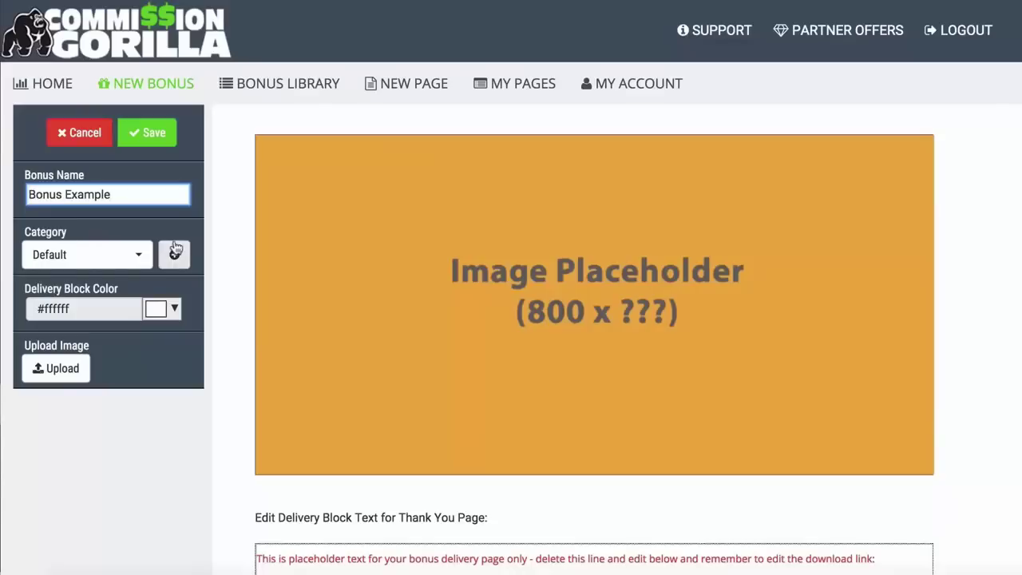
{"action": "left_click", "coordinate": [137, 254]}
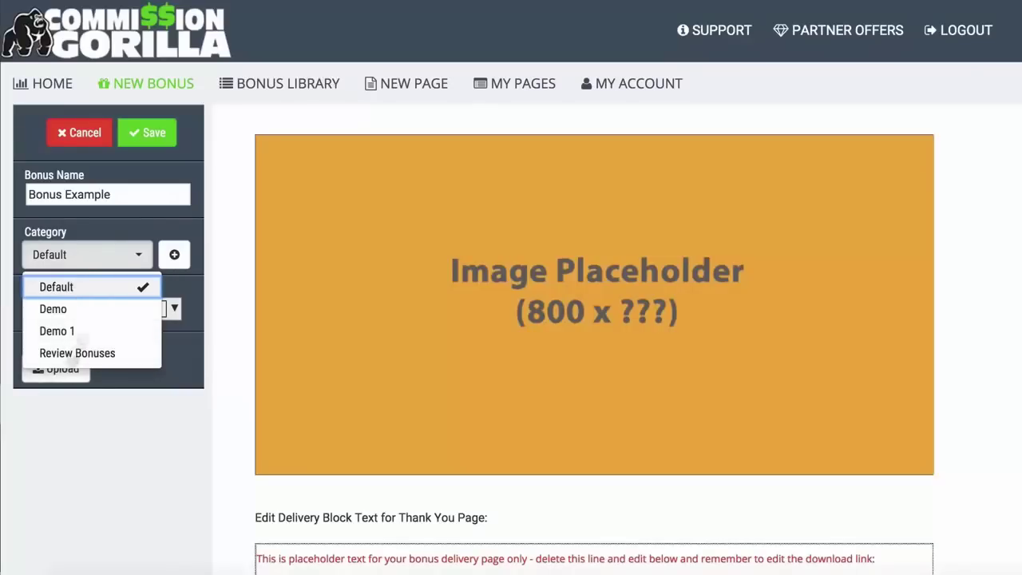
{"action": "left_click", "coordinate": [79, 354]}
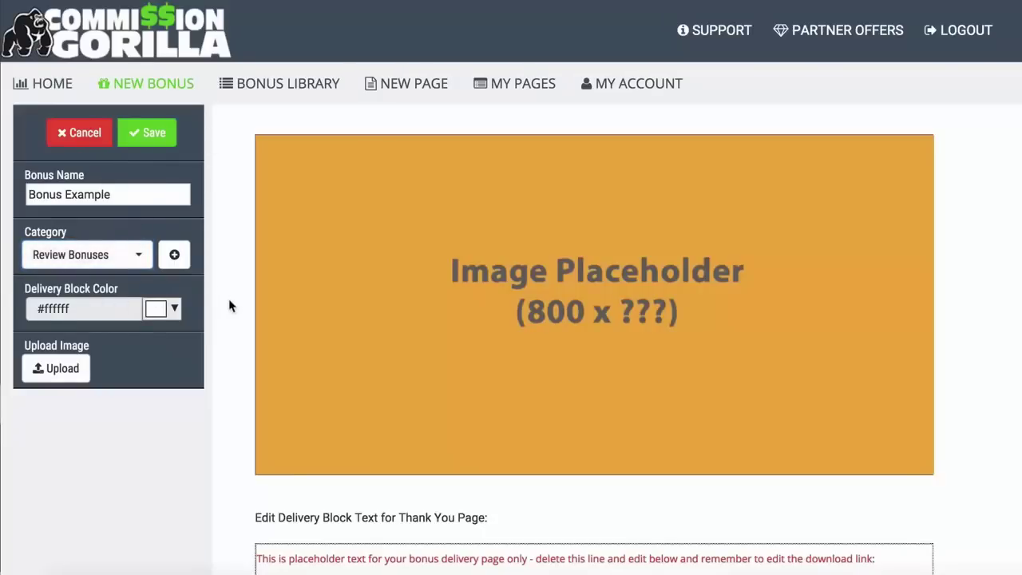
{"action": "scroll", "coordinate": [229, 303], "scroll_direction": "down", "scroll_amount": 2}
{"action": "scroll", "coordinate": [229, 306], "scroll_direction": "down", "scroll_amount": 1}
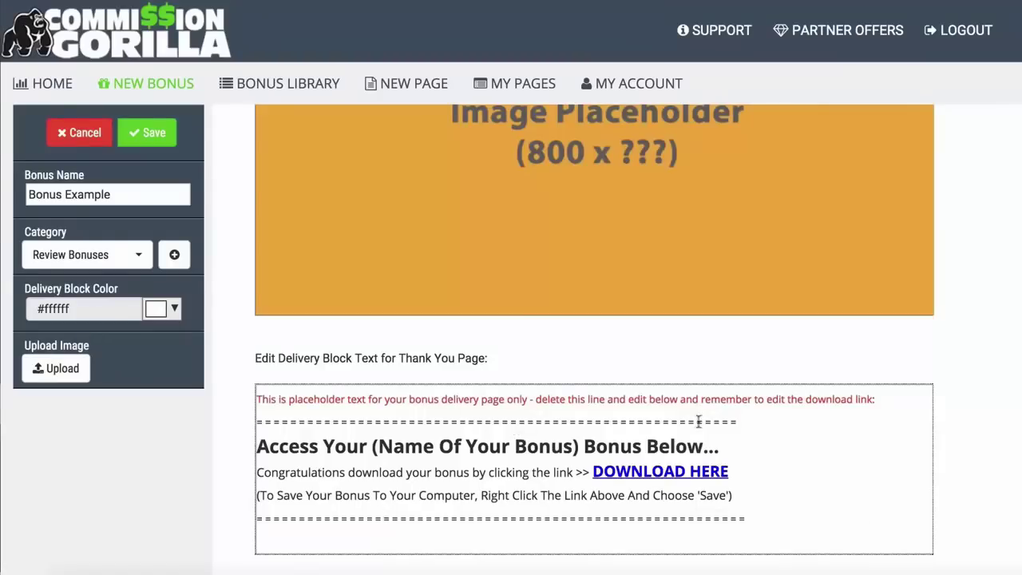
{"action": "left_click", "coordinate": [379, 409]}
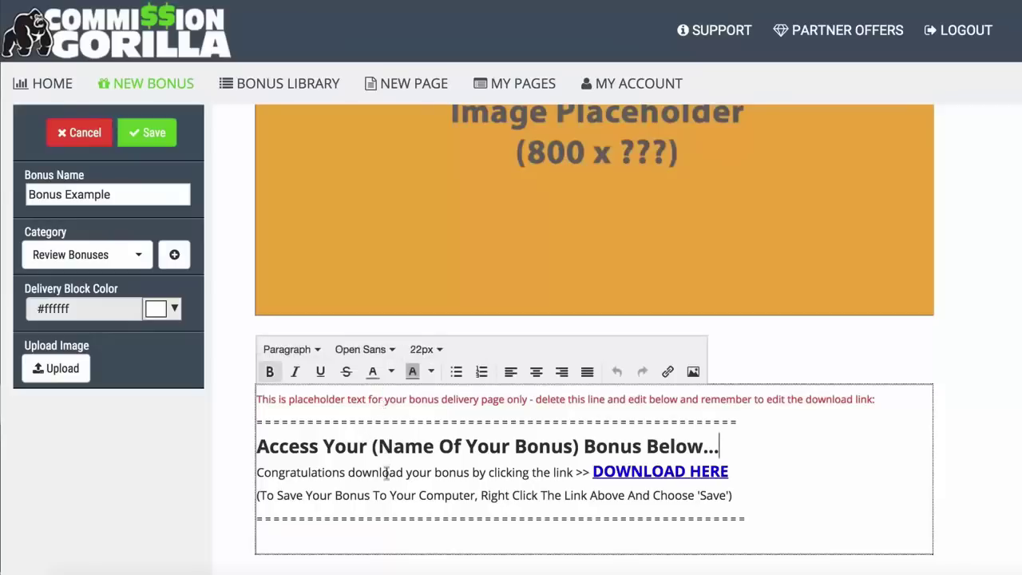
{"action": "left_click_drag", "start_coordinate": [878, 398], "coordinate": [261, 397]}
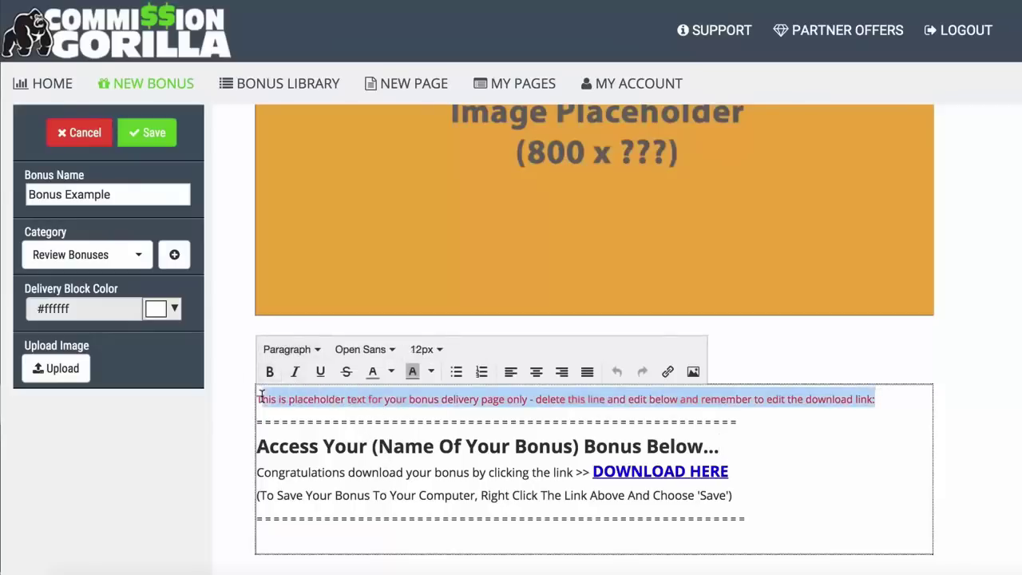
{"action": "key", "text": "BackSpace"}
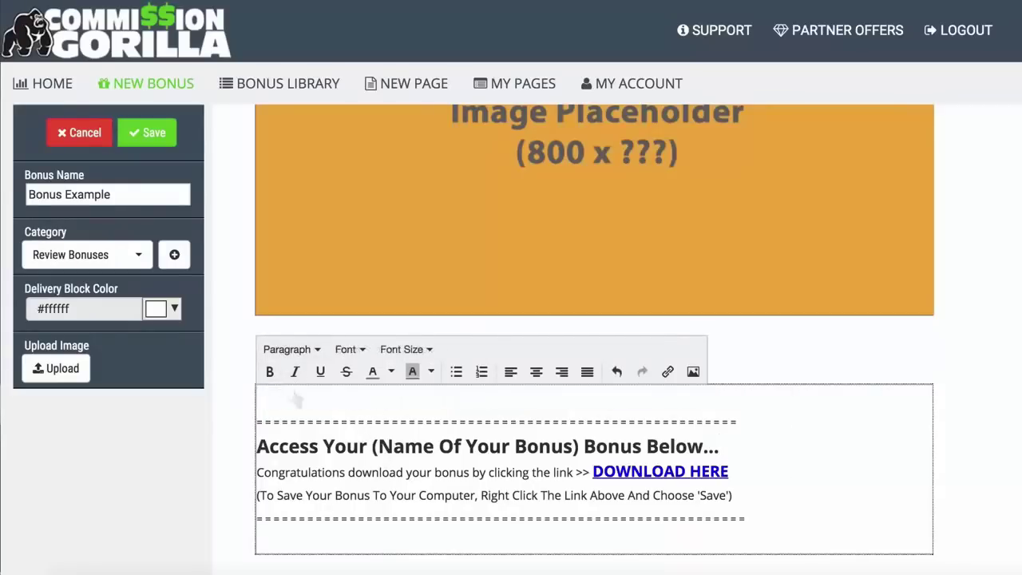
{"action": "left_click", "coordinate": [374, 446]}
{"action": "left_click_drag", "start_coordinate": [373, 446], "coordinate": [564, 446]}
{"action": "left_click", "coordinate": [564, 445]}
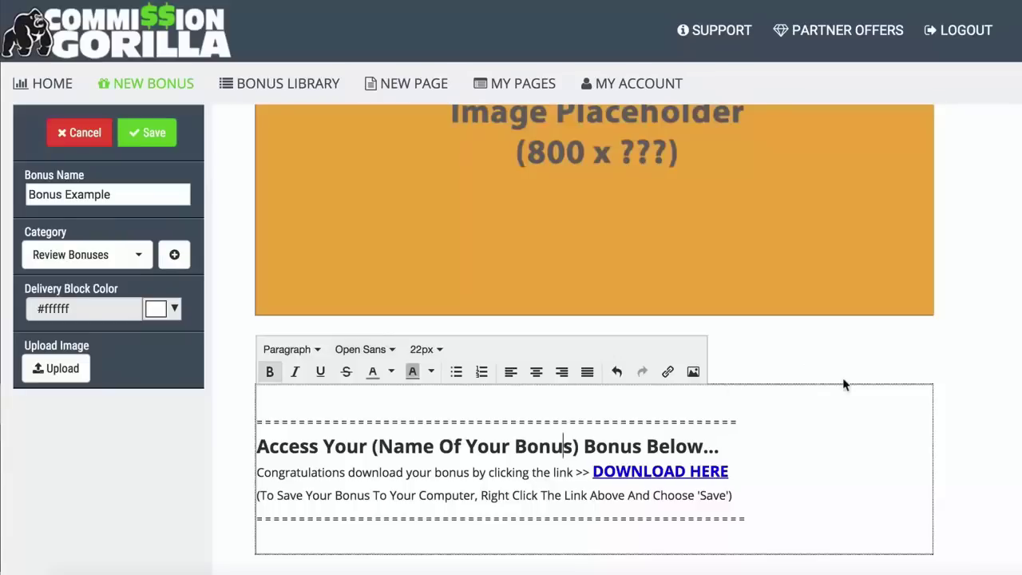
{"action": "left_click", "coordinate": [240, 444]}
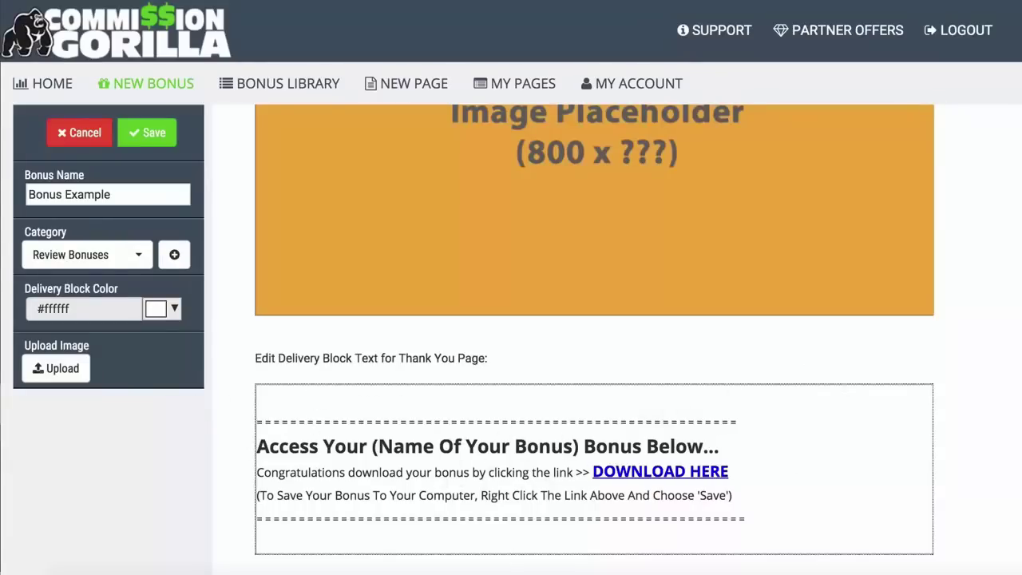
{"action": "left_click", "coordinate": [158, 309]}
{"action": "left_click", "coordinate": [162, 355]}
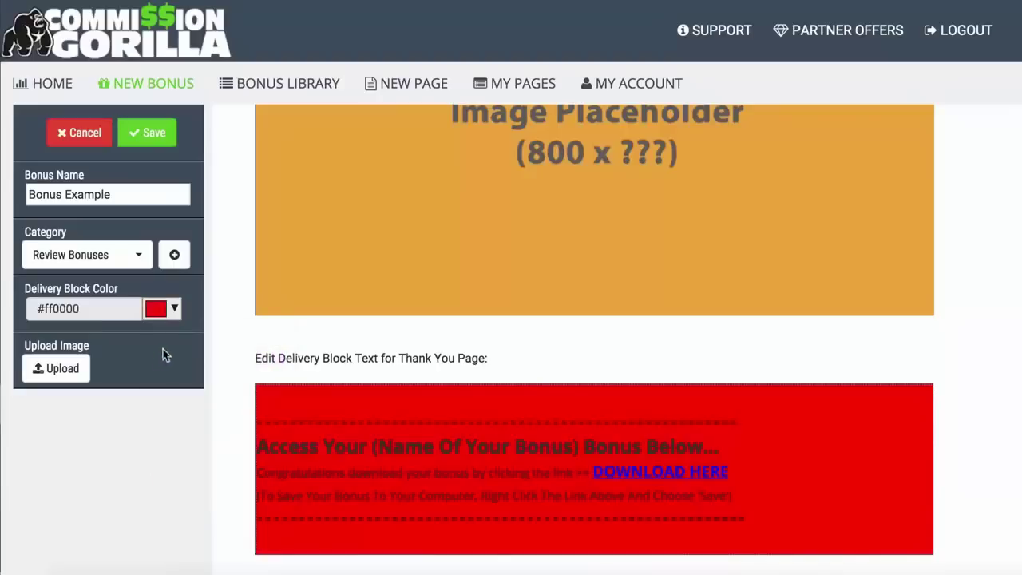
{"action": "left_click", "coordinate": [164, 308]}
{"action": "left_click", "coordinate": [158, 341]}
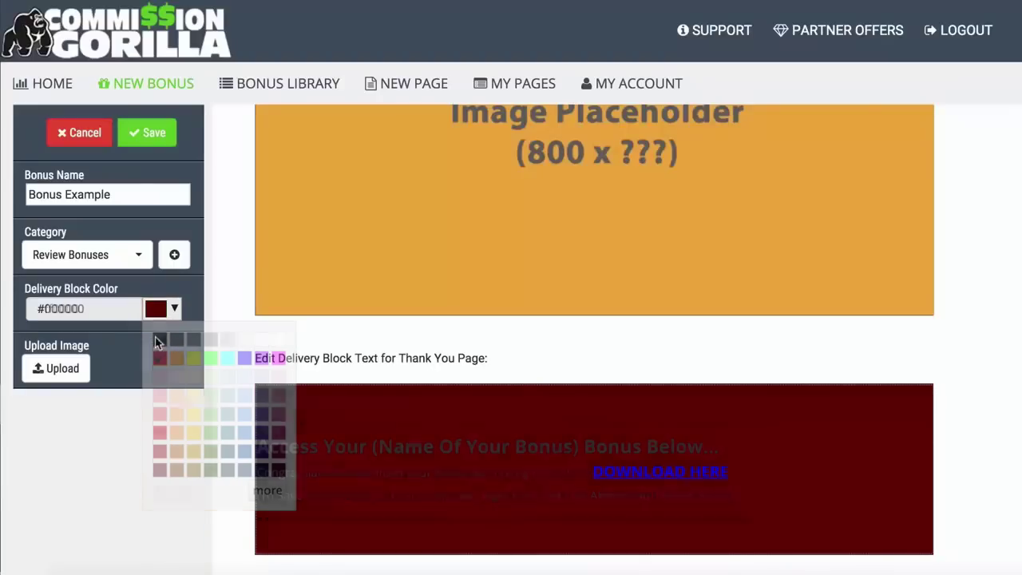
{"action": "left_click", "coordinate": [160, 309]}
{"action": "left_click", "coordinate": [280, 341]}
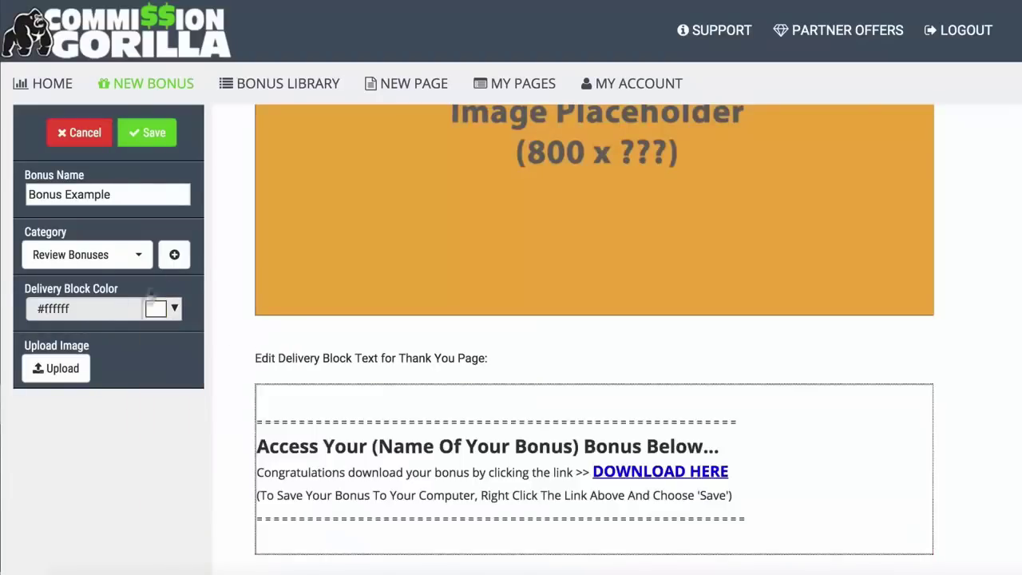
{"action": "scroll", "coordinate": [224, 293], "scroll_direction": "up", "scroll_amount": 2}
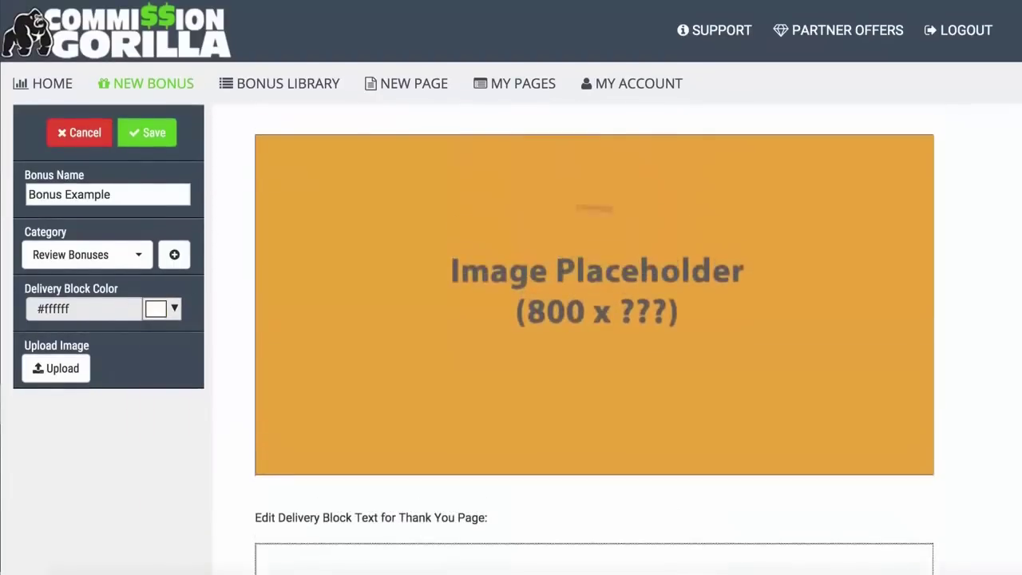
Upload Media Buying 101.jpg as the bonus image
{"action": "left_click", "coordinate": [52, 363]}
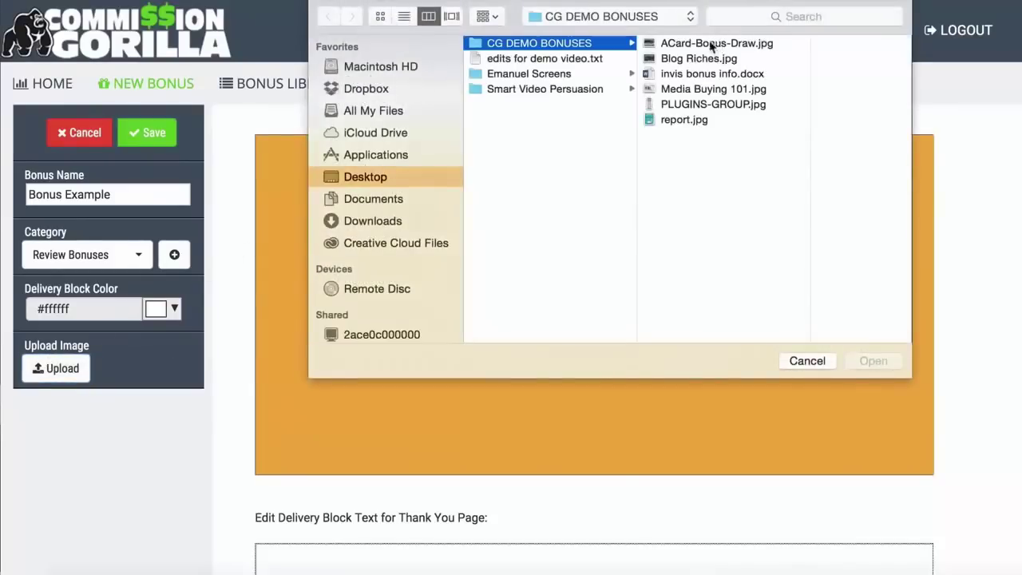
{"action": "left_click", "coordinate": [679, 90]}
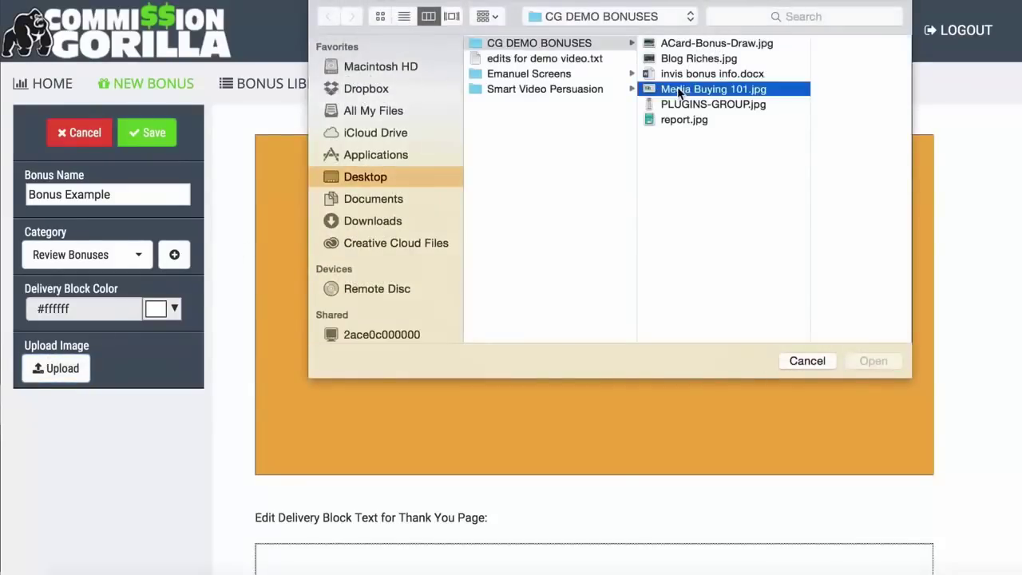
{"action": "left_click", "coordinate": [873, 361]}
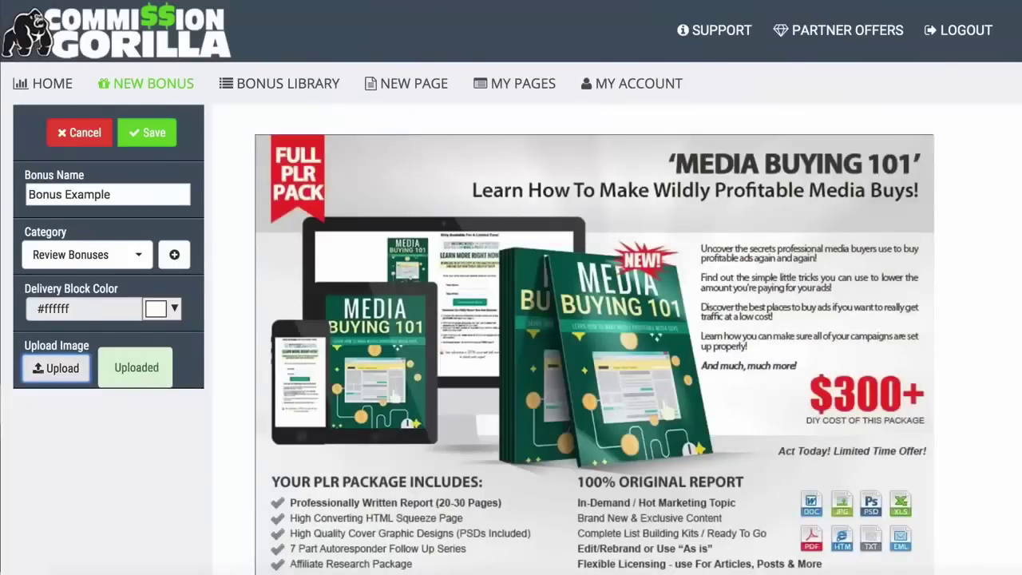
{"action": "scroll", "coordinate": [594, 336], "scroll_direction": "down", "scroll_amount": 2}
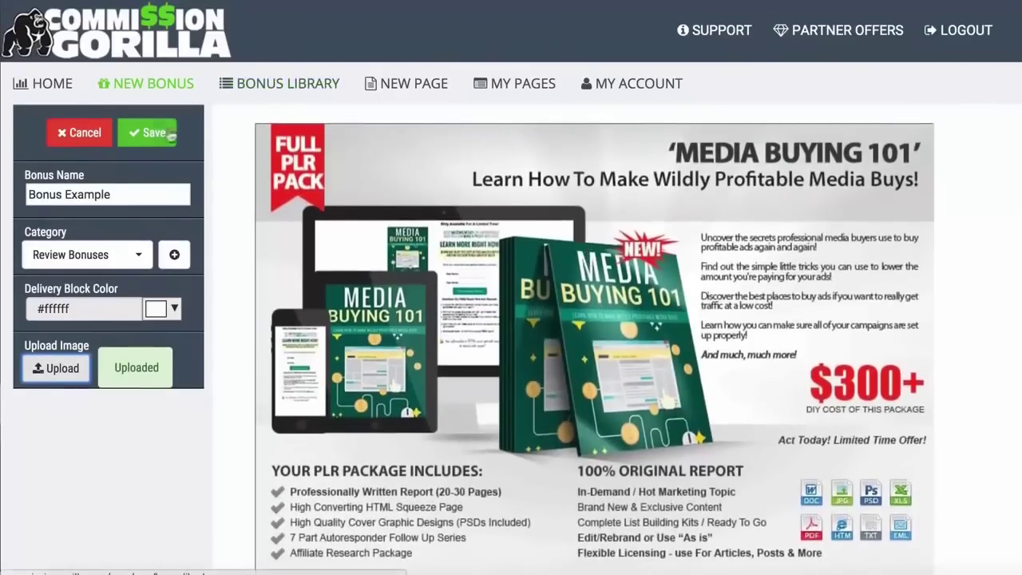
Save Bonus Example, preview it in the Bonus Library, then start a new page
{"action": "left_click", "coordinate": [144, 136]}
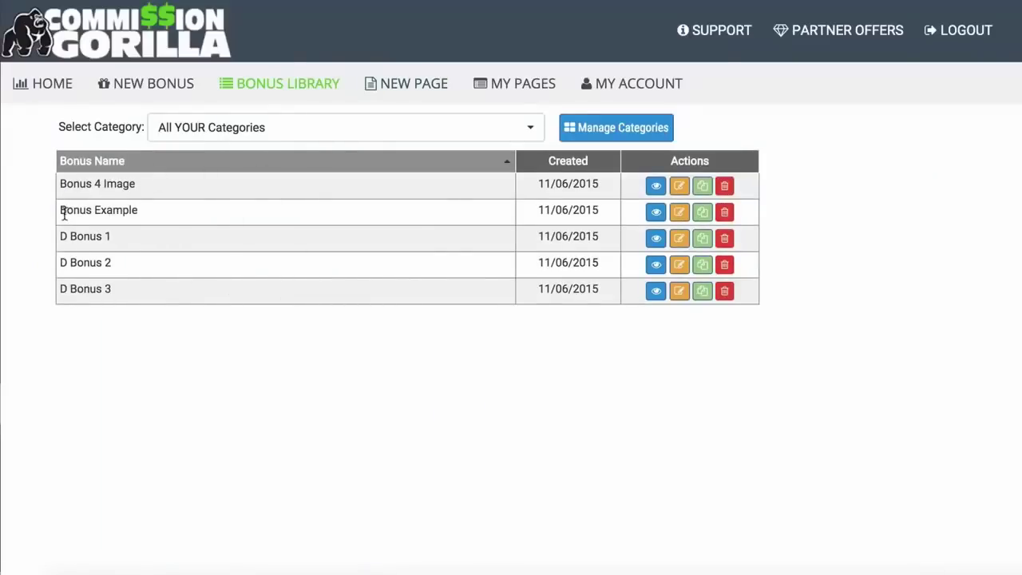
{"action": "left_click", "coordinate": [656, 211]}
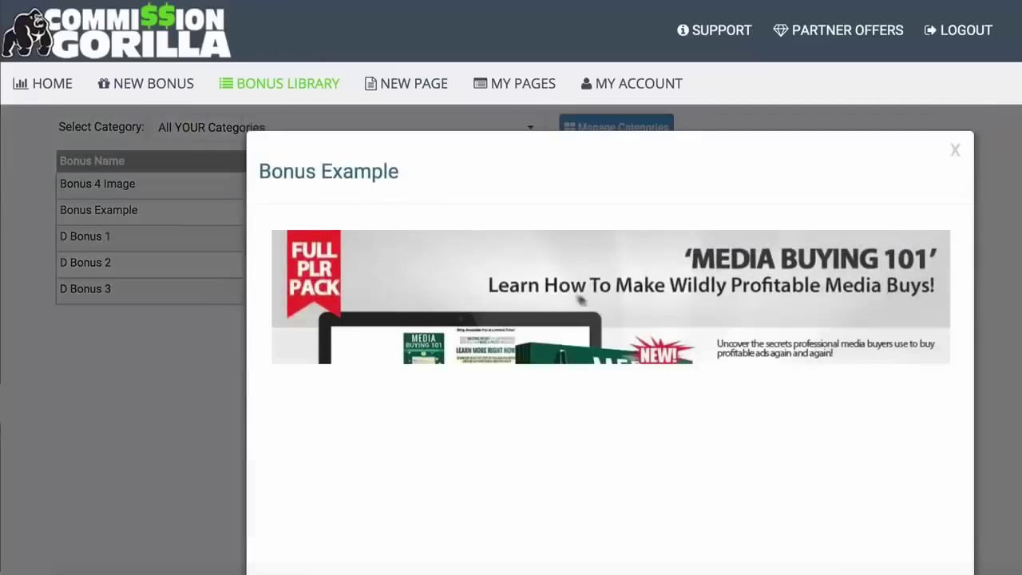
{"action": "scroll", "coordinate": [309, 287], "scroll_direction": "down", "scroll_amount": 2}
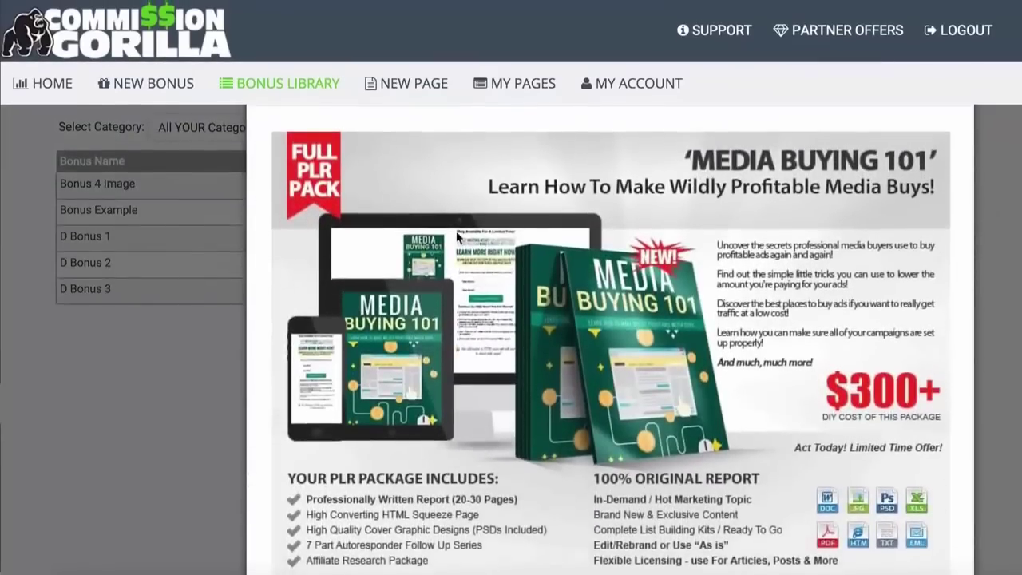
{"action": "left_click", "coordinate": [149, 404]}
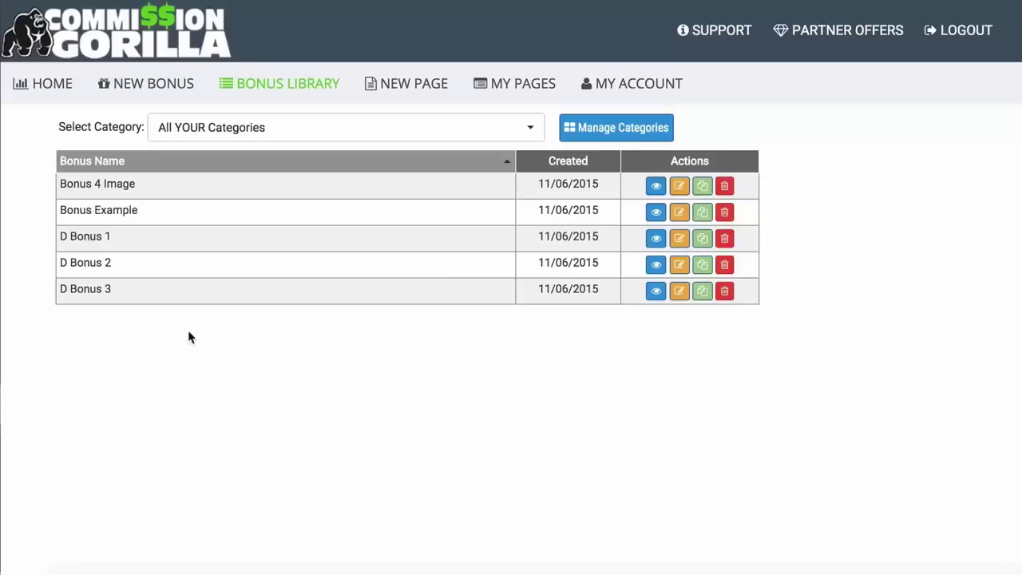
{"action": "left_click", "coordinate": [404, 83]}
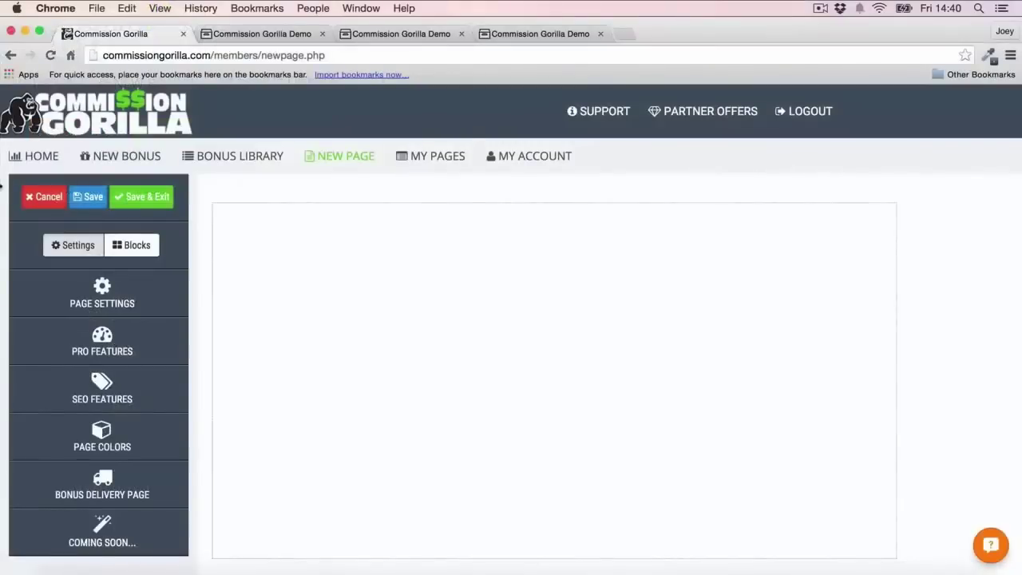
Look over the Page Settings section, then display the page's SEO Features fields
{"action": "left_click", "coordinate": [116, 295]}
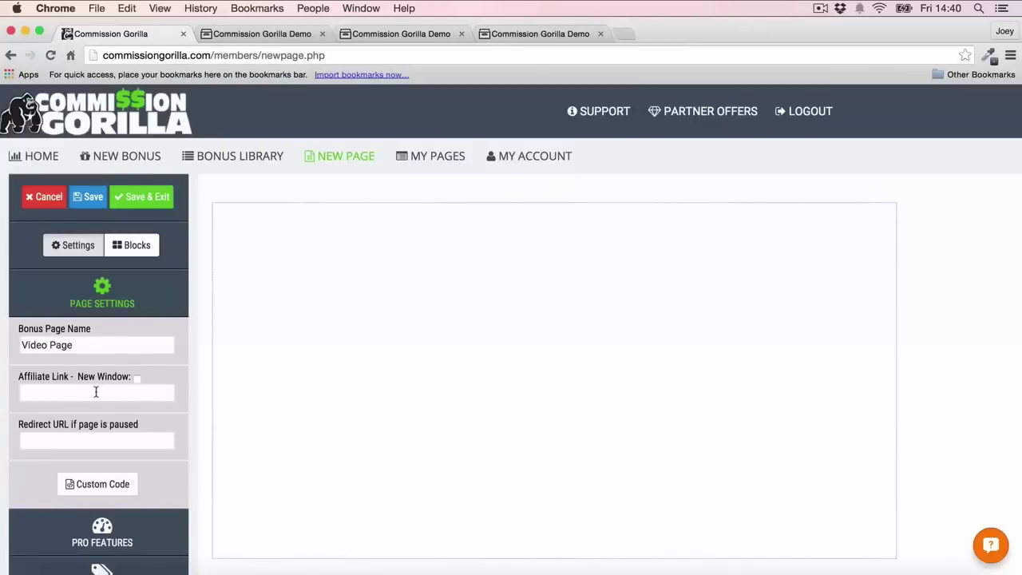
{"action": "left_click", "coordinate": [87, 306]}
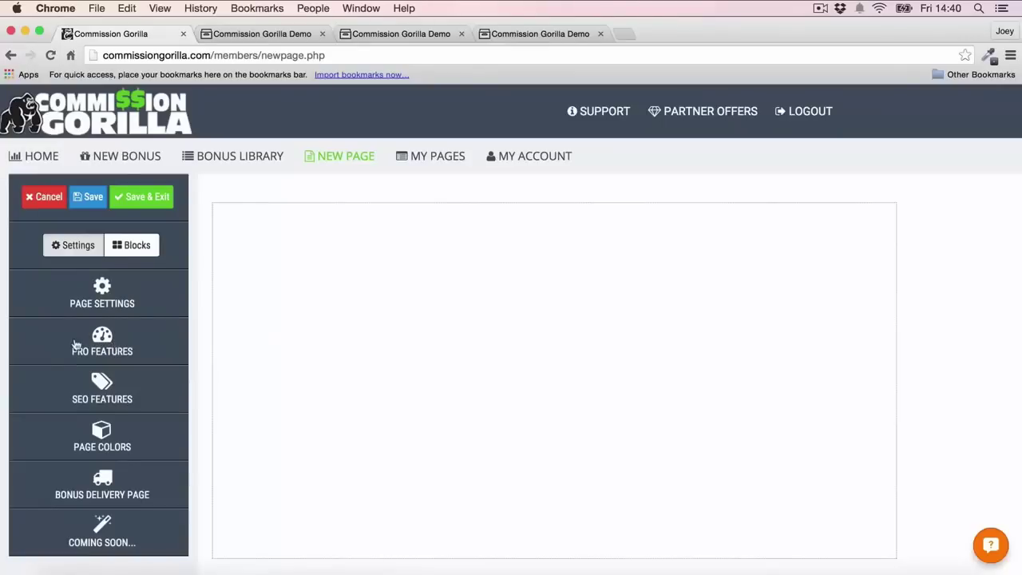
{"action": "left_click", "coordinate": [113, 391]}
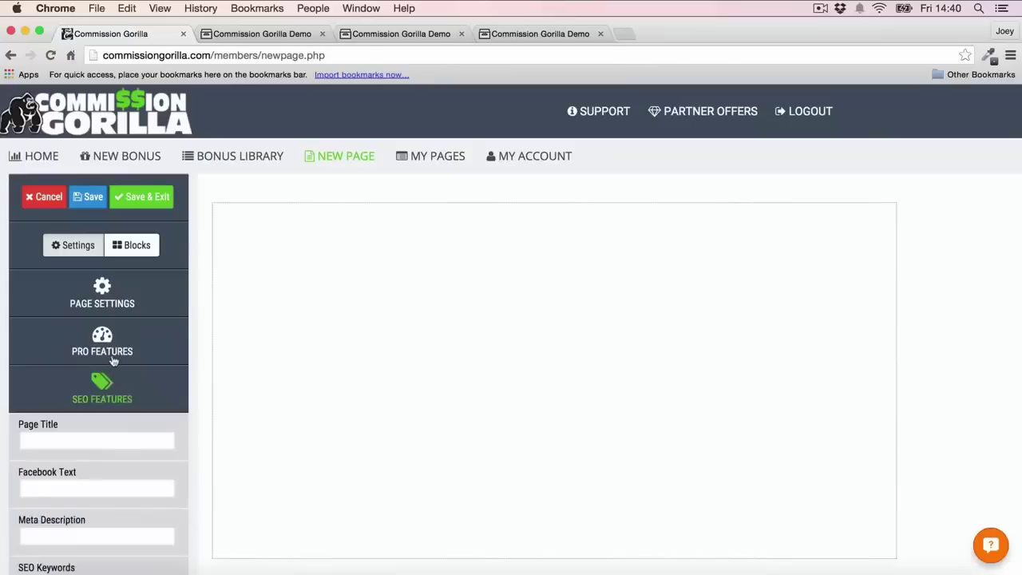
{"action": "scroll", "coordinate": [113, 361], "scroll_direction": "down", "scroll_amount": 5}
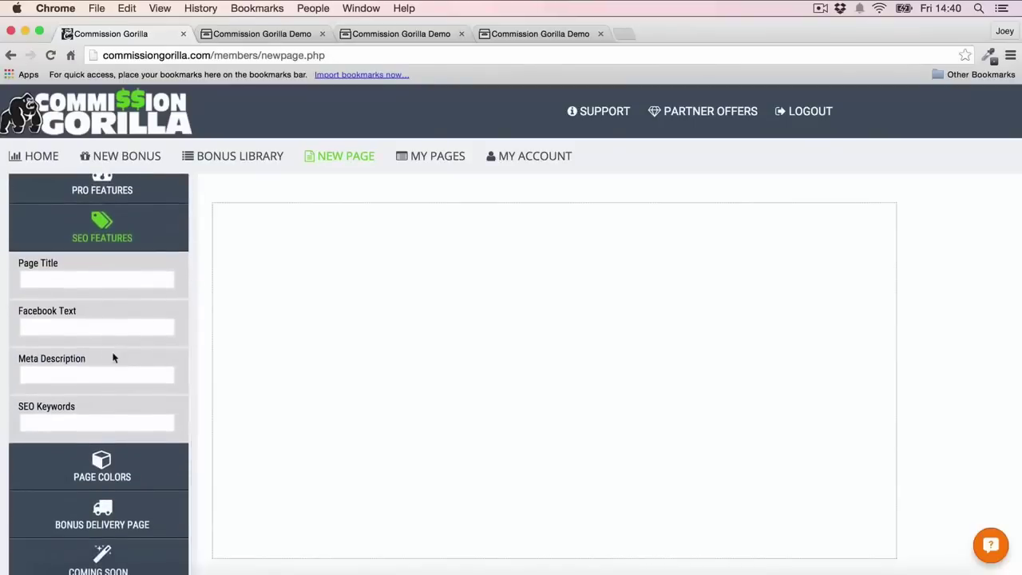
Set the page's outer background colour to light grey (#eeeeee)
{"action": "left_click", "coordinate": [113, 226]}
{"action": "left_click", "coordinate": [93, 426]}
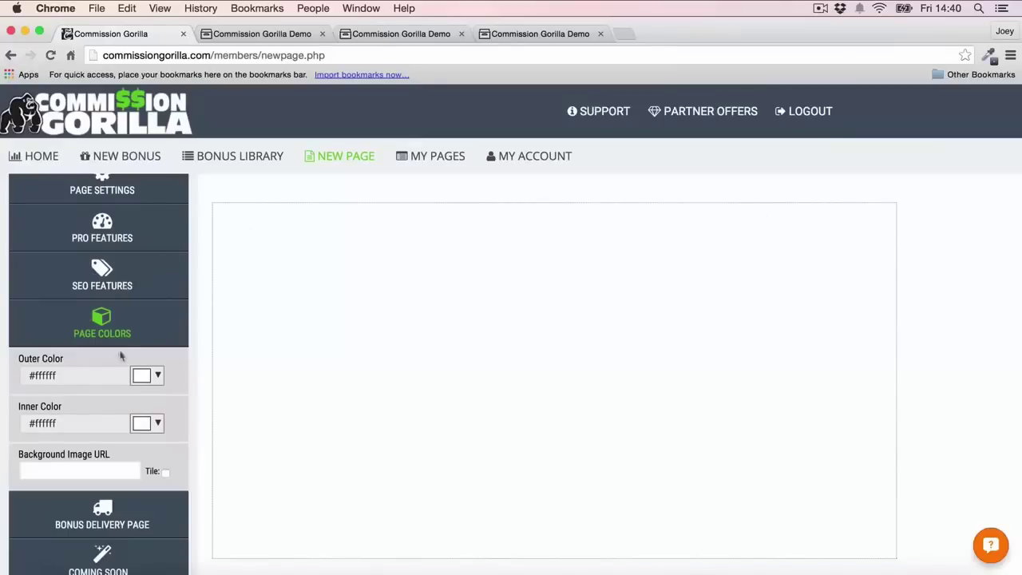
{"action": "left_click", "coordinate": [149, 376]}
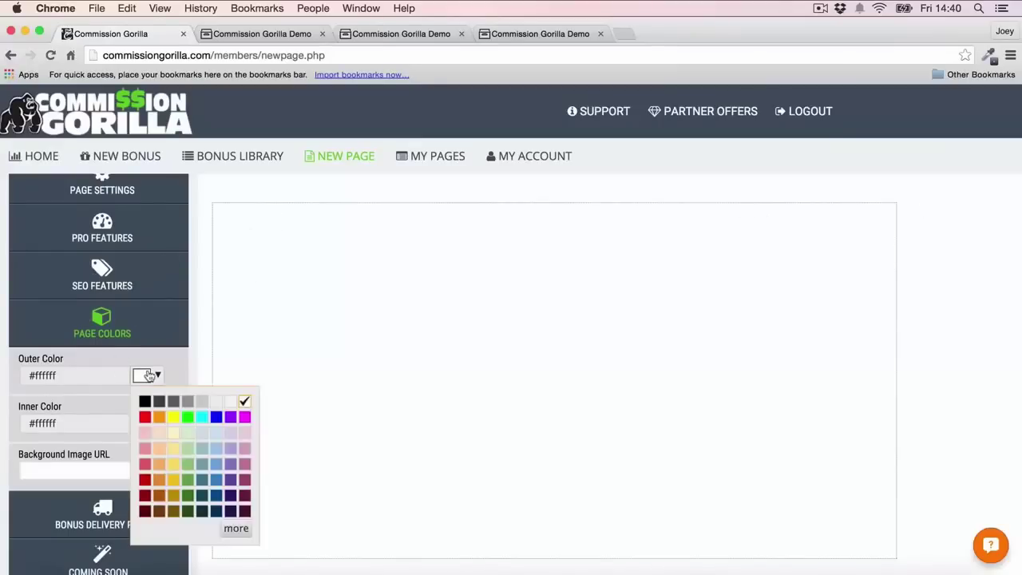
{"action": "left_click", "coordinate": [215, 403]}
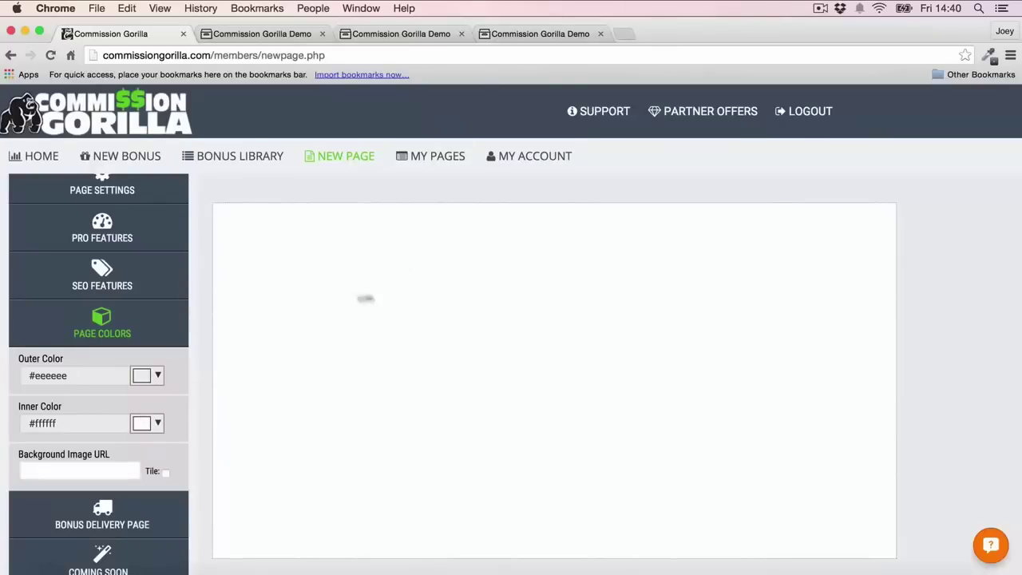
Try black and grey inner backgrounds, then return the inner colour to white (#ffffff)
{"action": "left_click", "coordinate": [153, 425]}
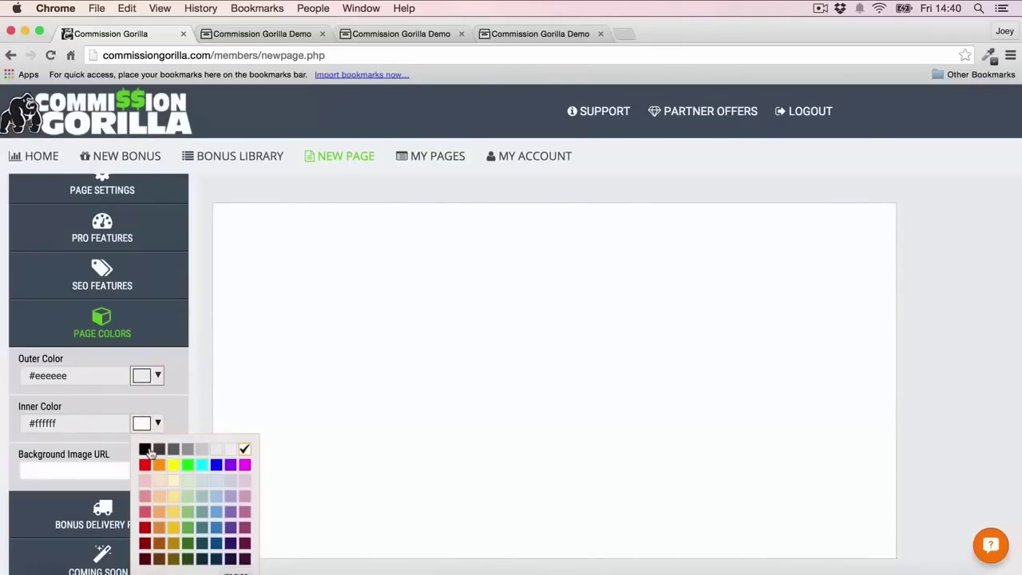
{"action": "left_click", "coordinate": [145, 448]}
{"action": "left_click", "coordinate": [149, 424]}
{"action": "left_click", "coordinate": [159, 450]}
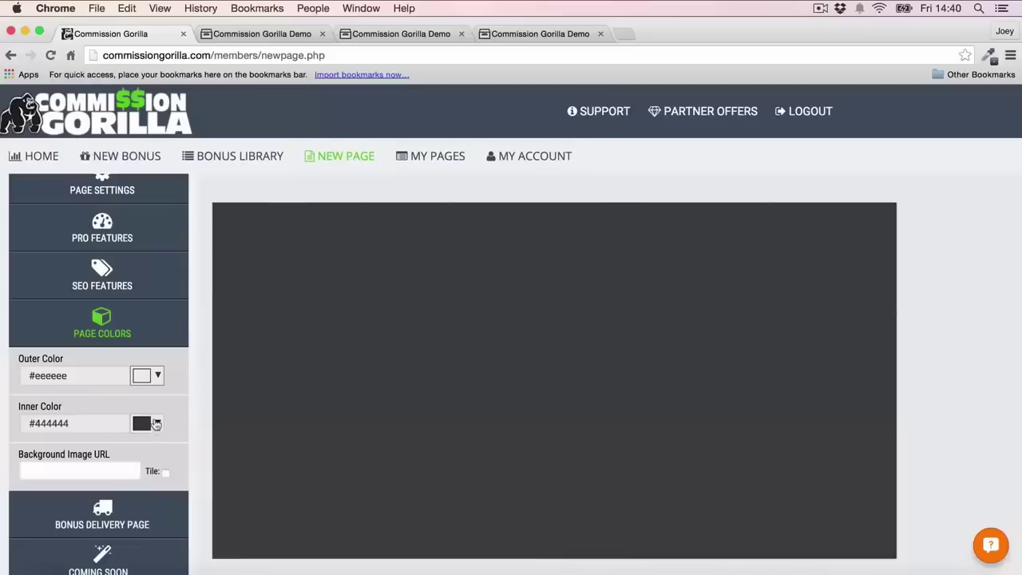
{"action": "left_click", "coordinate": [148, 424]}
{"action": "left_click", "coordinate": [174, 450]}
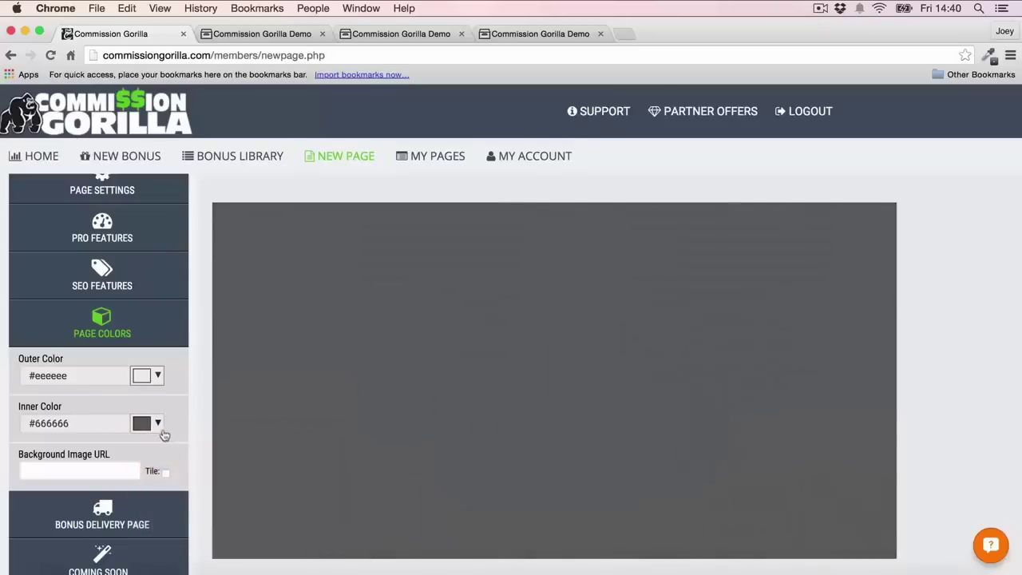
{"action": "left_click", "coordinate": [158, 424]}
{"action": "left_click", "coordinate": [242, 451]}
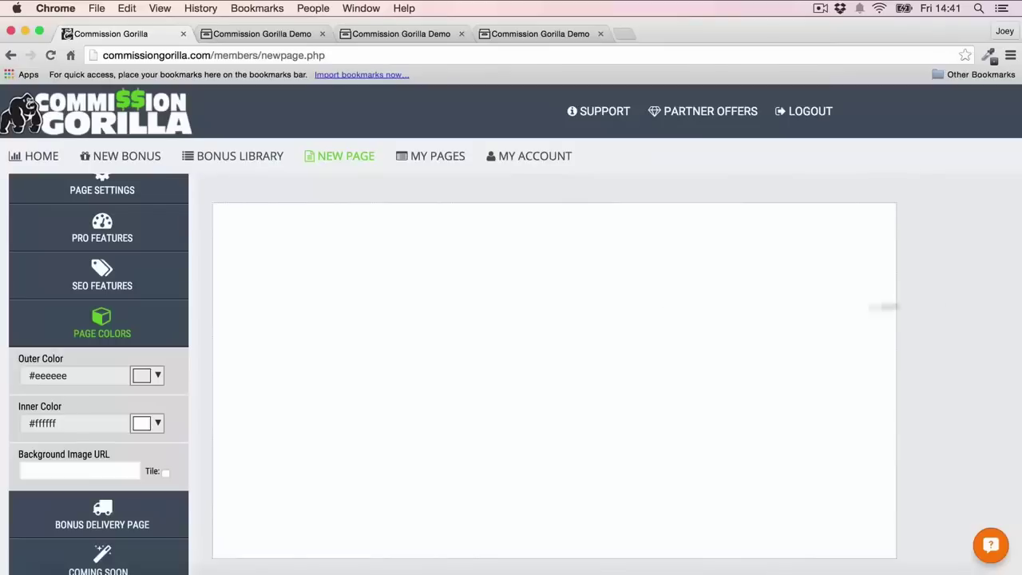
Set the thank-you page filename to 'Test' and show the list of addable blocks
{"action": "left_click", "coordinate": [97, 342]}
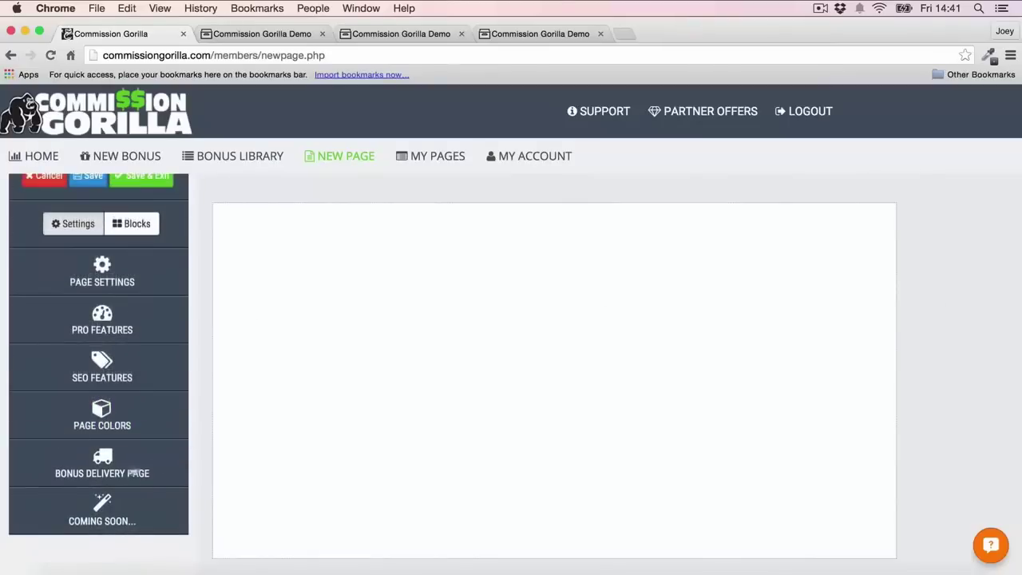
{"action": "left_click", "coordinate": [97, 463]}
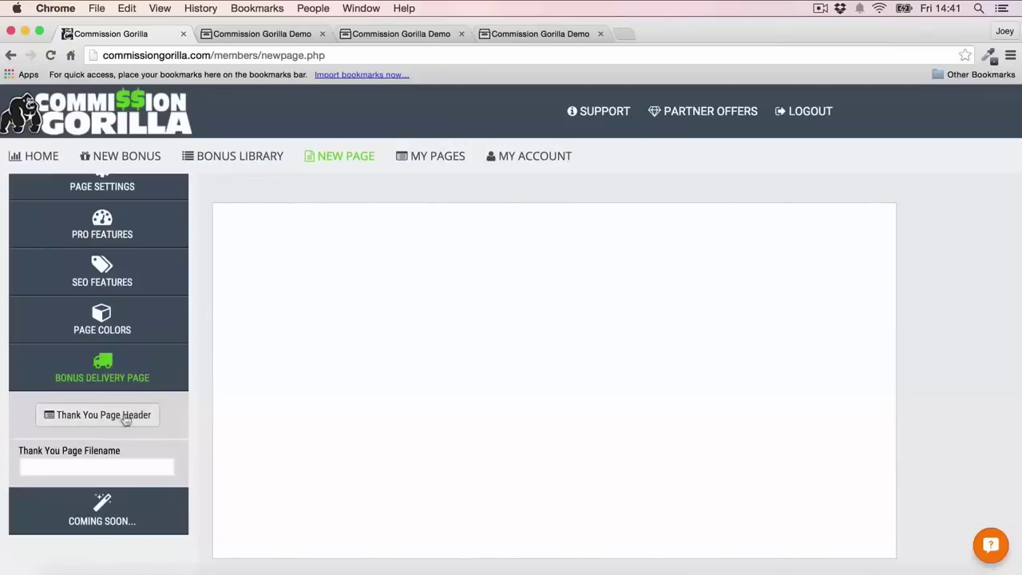
{"action": "left_click", "coordinate": [123, 462]}
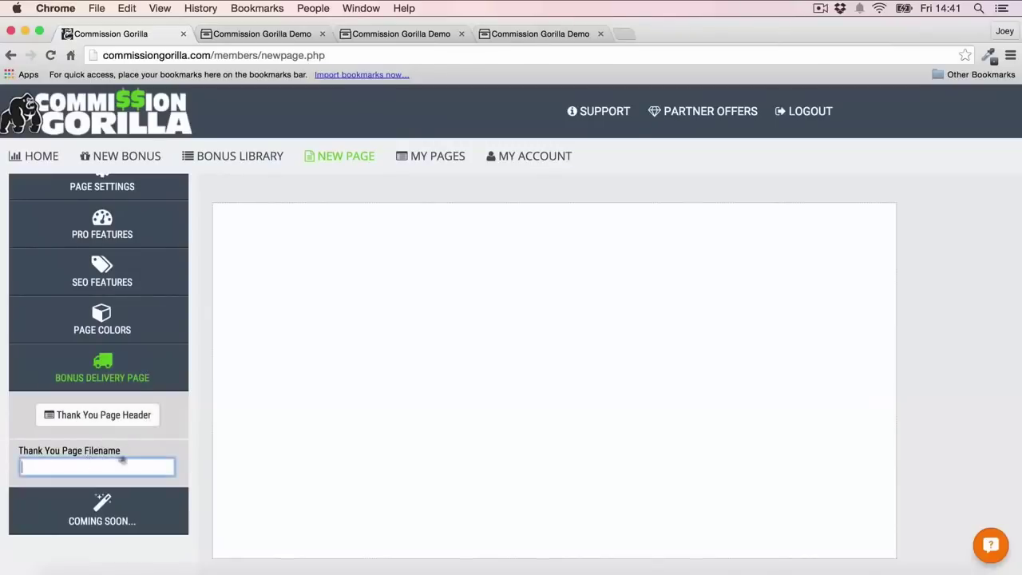
{"action": "type", "text": "Test"}
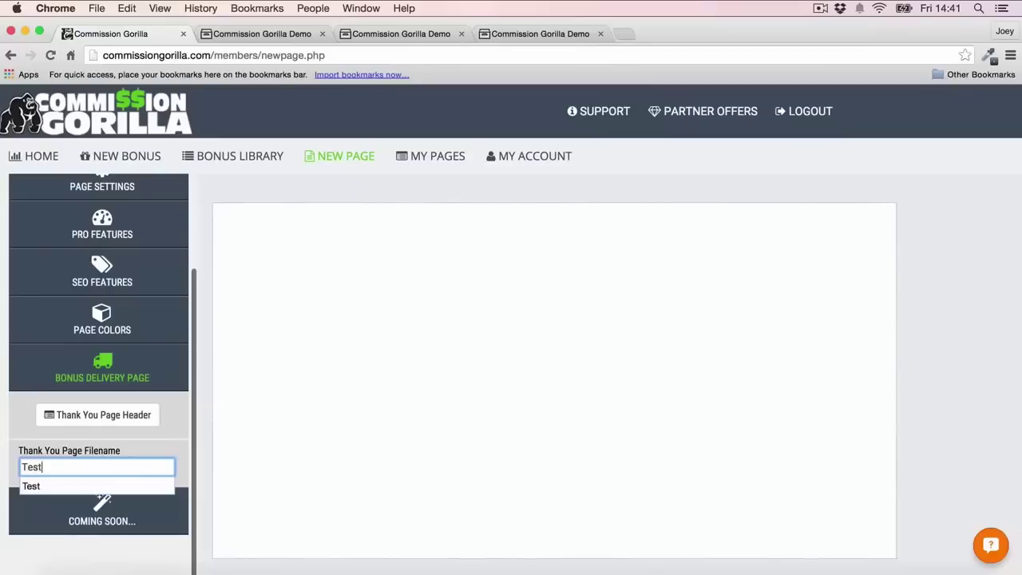
{"action": "left_click", "coordinate": [82, 363]}
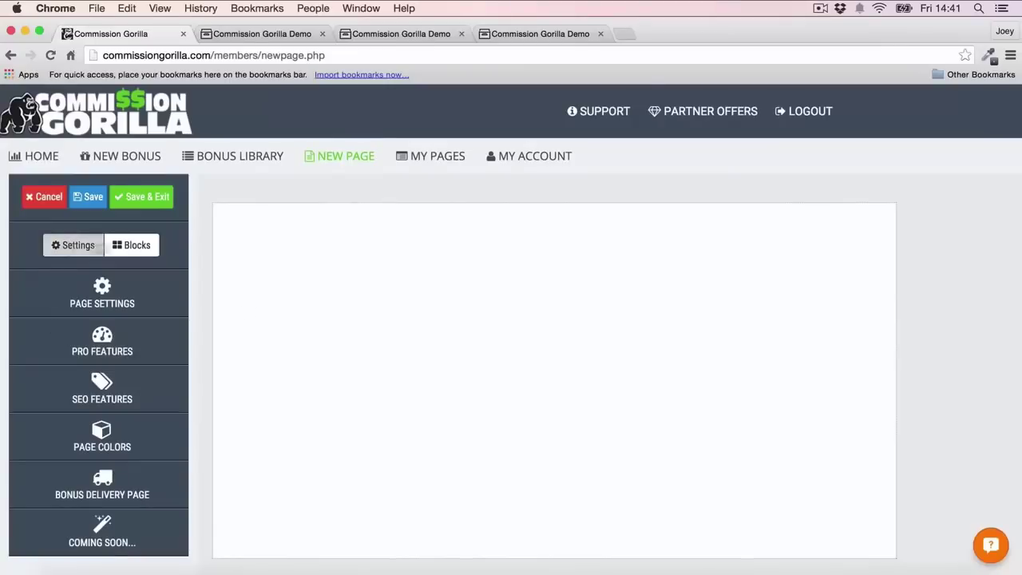
{"action": "left_click", "coordinate": [139, 246]}
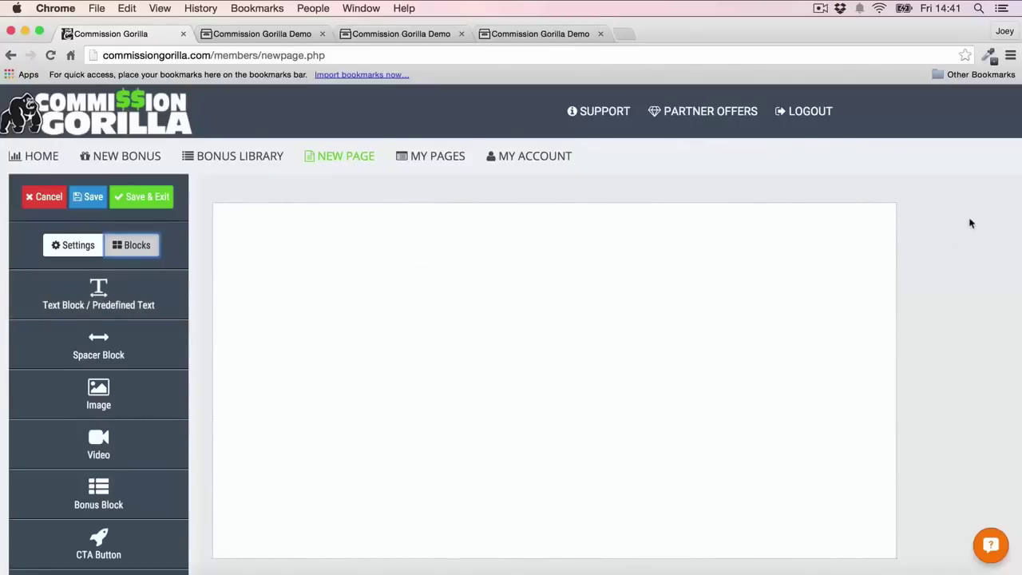
Place a text block at the top of the page and select its headline text
{"action": "scroll", "coordinate": [132, 327], "scroll_direction": "down", "scroll_amount": 2}
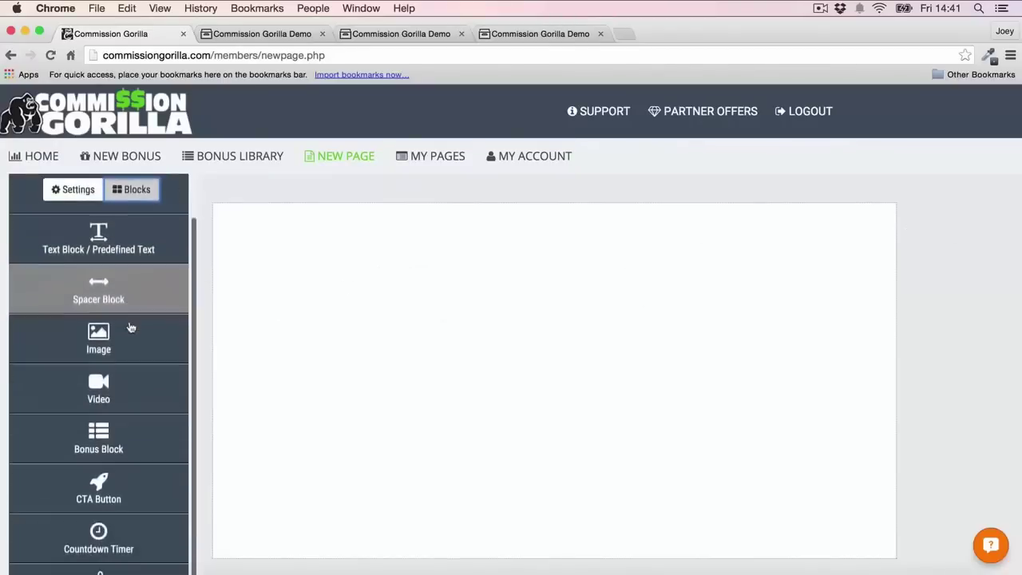
{"action": "scroll", "coordinate": [132, 328], "scroll_direction": "down", "scroll_amount": 1}
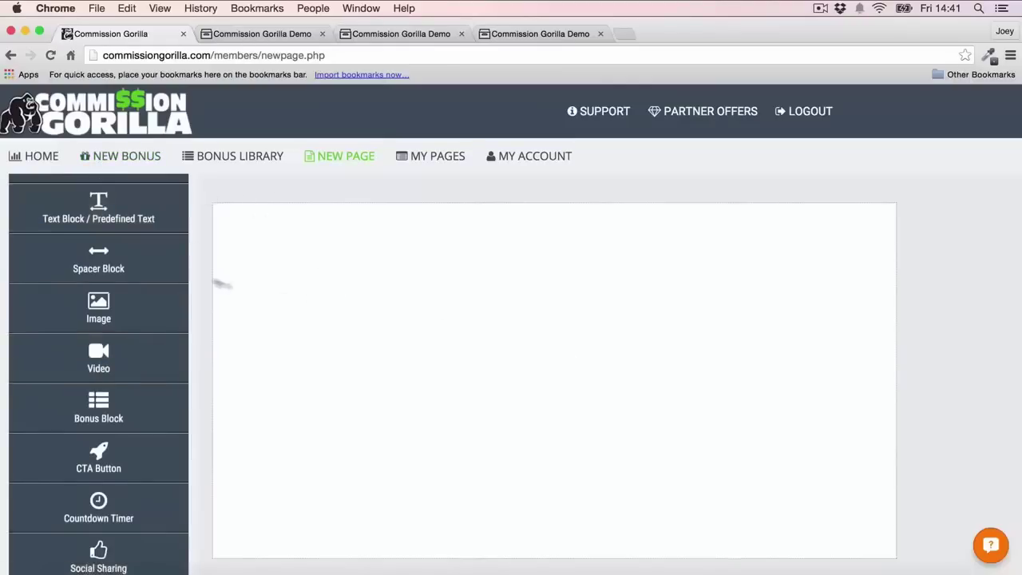
{"action": "left_click_drag", "start_coordinate": [87, 204], "coordinate": [369, 267]}
{"action": "left_click", "coordinate": [370, 226]}
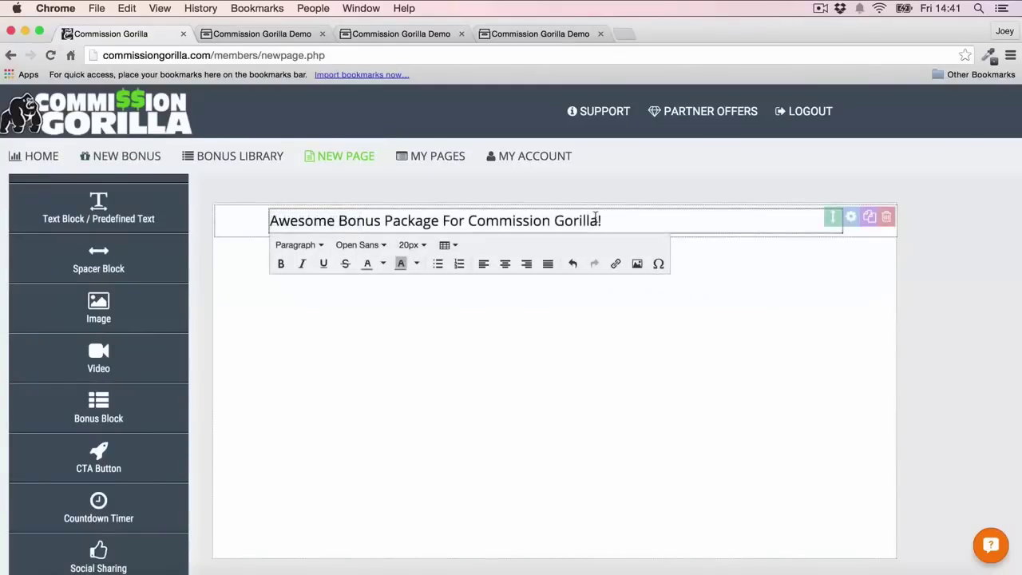
{"action": "triple_click", "coordinate": [595, 218]}
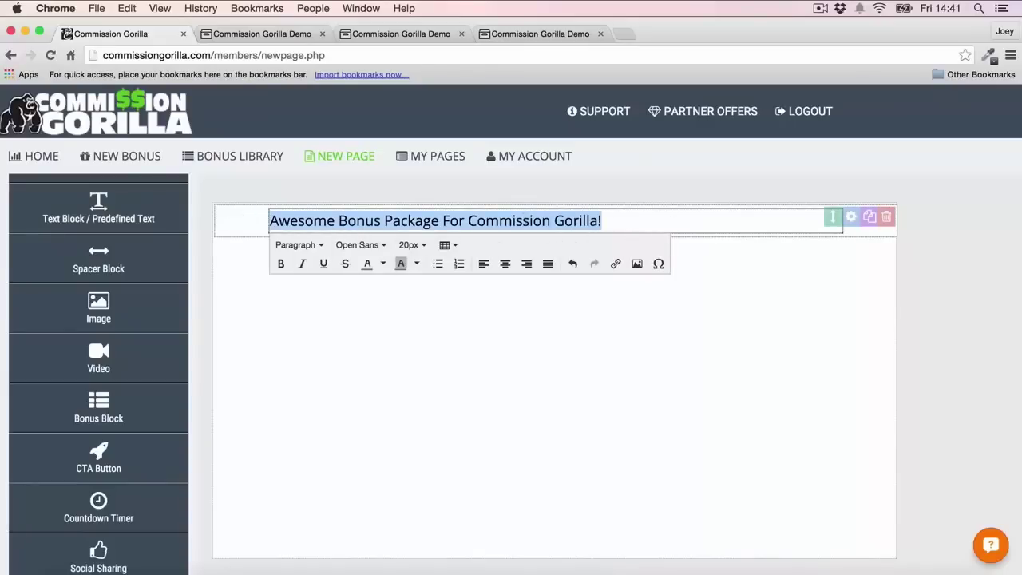
Format the headline as 29px bold Montserrat so it fits on one line
{"action": "left_click", "coordinate": [411, 246]}
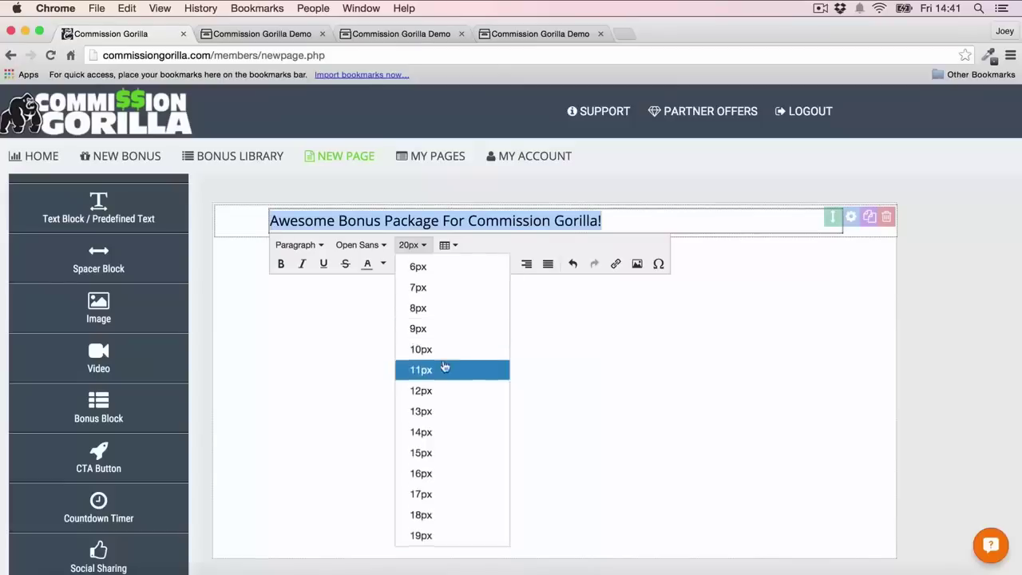
{"action": "scroll", "coordinate": [445, 367], "scroll_direction": "down", "scroll_amount": 5}
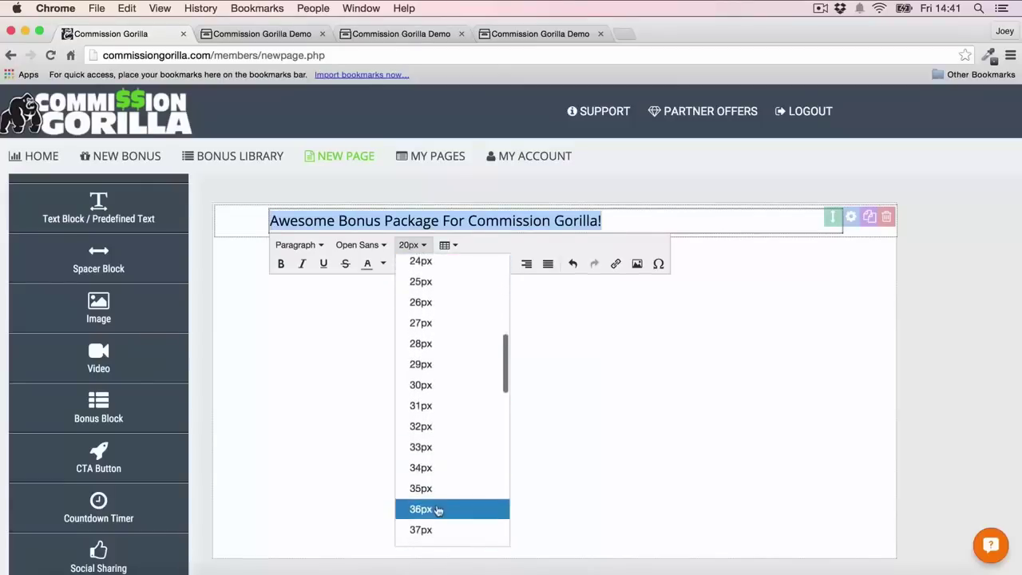
{"action": "left_click", "coordinate": [421, 509]}
{"action": "left_click", "coordinate": [409, 297]}
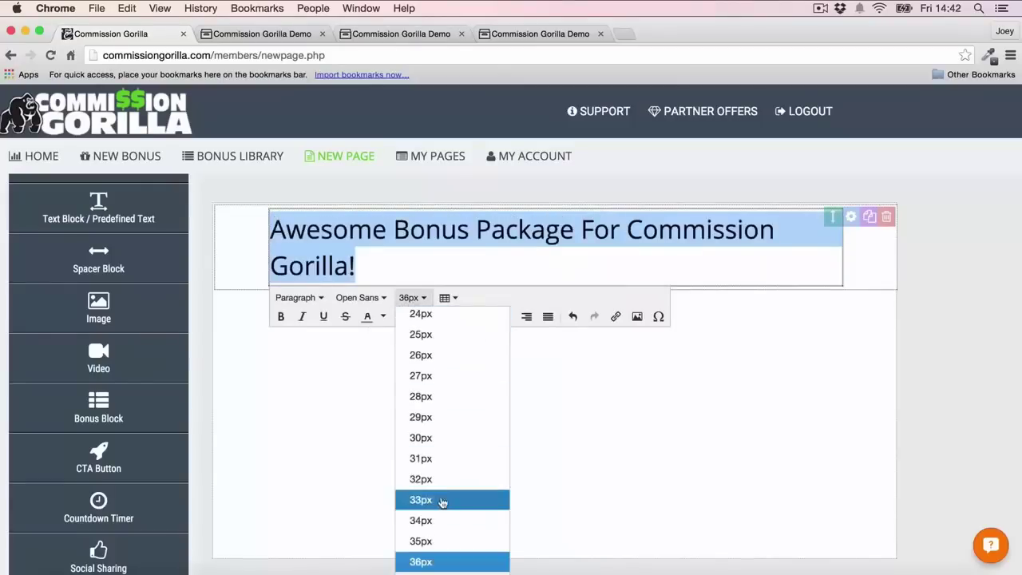
{"action": "scroll", "coordinate": [413, 479], "scroll_direction": "up", "scroll_amount": 3}
{"action": "left_click", "coordinate": [423, 448]}
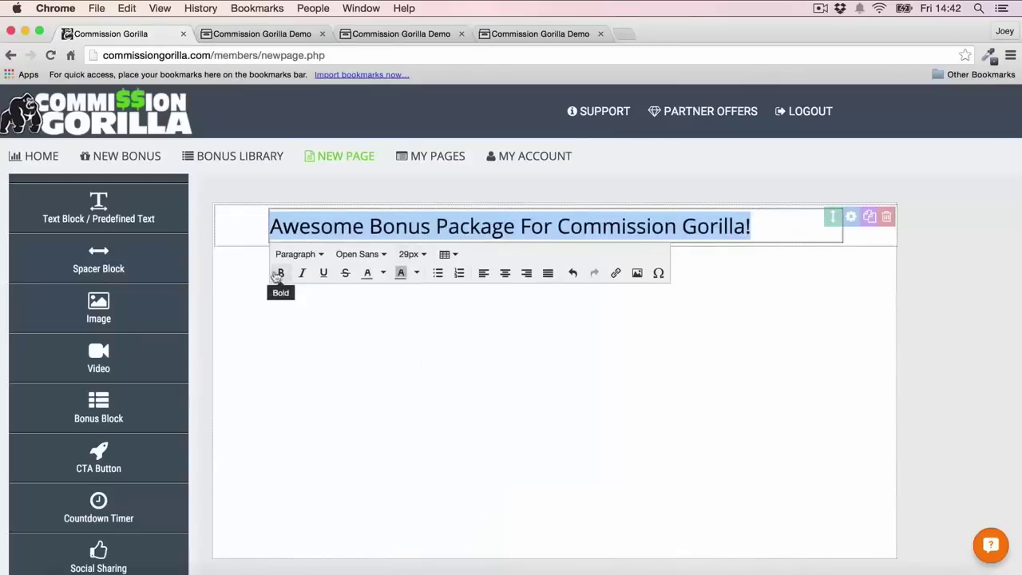
{"action": "left_click", "coordinate": [281, 273]}
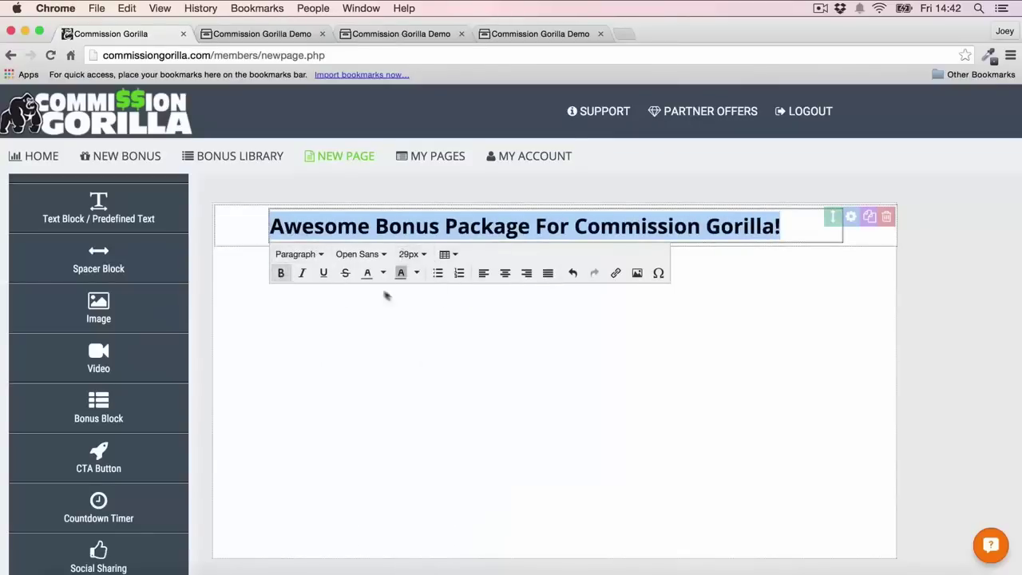
{"action": "left_click", "coordinate": [361, 254]}
{"action": "scroll", "coordinate": [412, 419], "scroll_direction": "down", "scroll_amount": 5}
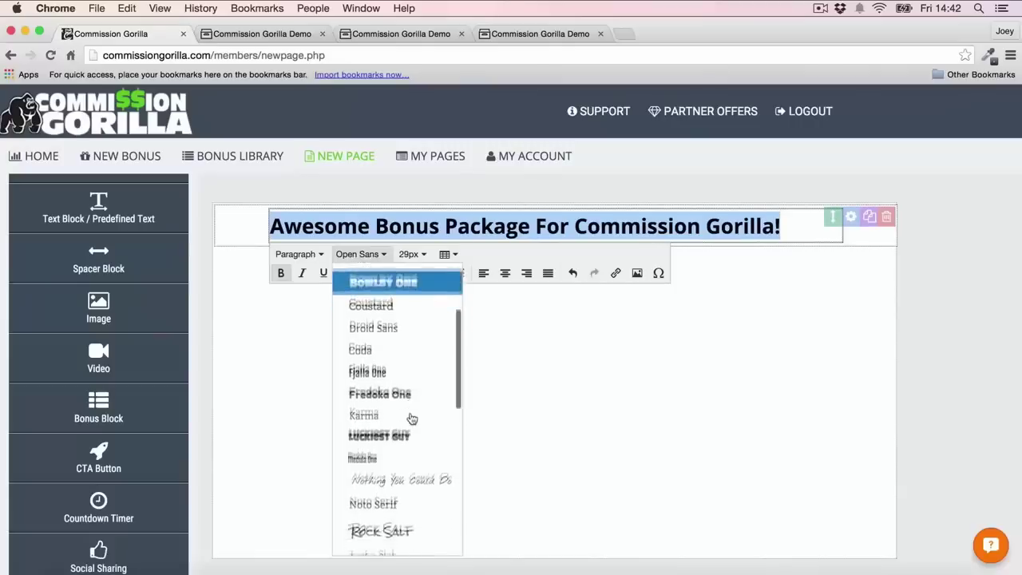
{"action": "scroll", "coordinate": [411, 419], "scroll_direction": "down", "scroll_amount": 2}
{"action": "left_click", "coordinate": [395, 491]}
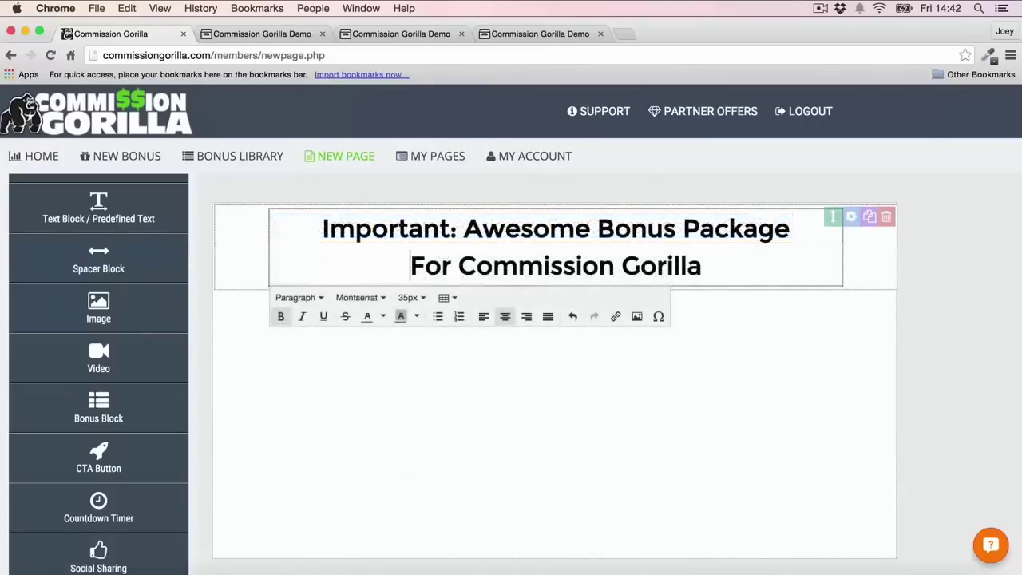
Colour 'Awesome Bonus' orange and highlight 'Commission Gorilla' in yellow
{"action": "left_click_drag", "start_coordinate": [466, 228], "coordinate": [676, 228]}
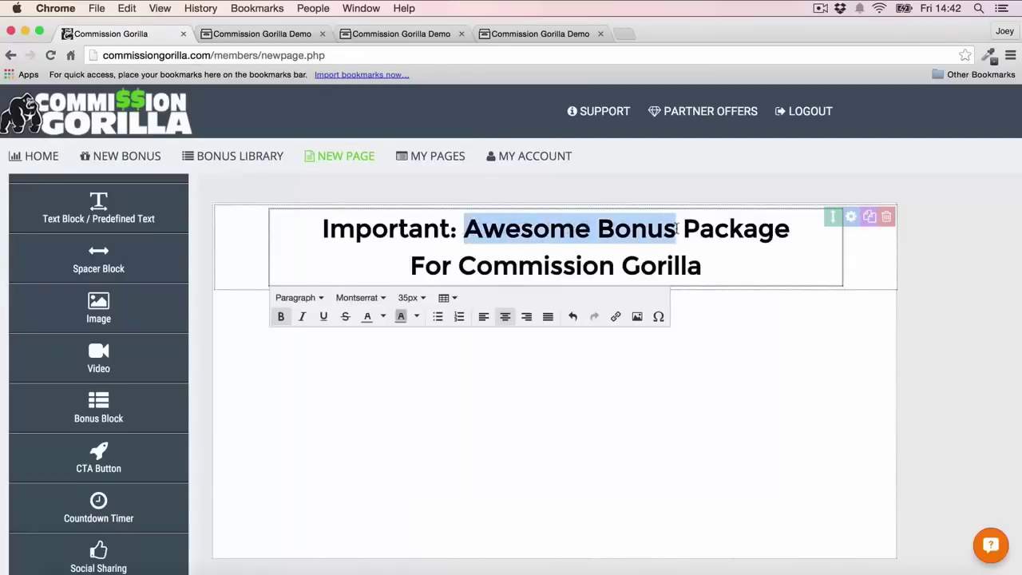
{"action": "left_click", "coordinate": [385, 317]}
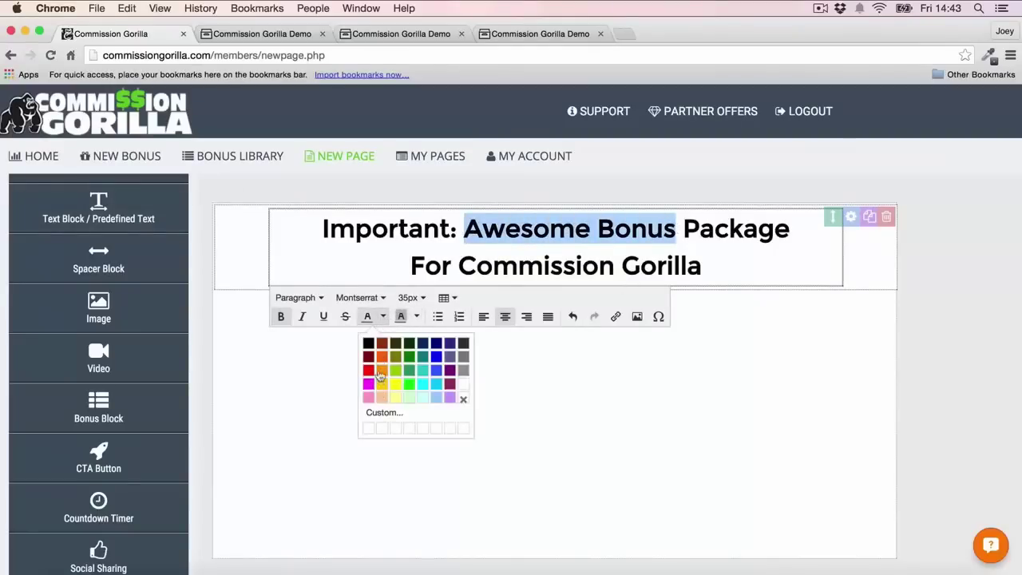
{"action": "left_click", "coordinate": [381, 375]}
{"action": "left_click", "coordinate": [968, 258]}
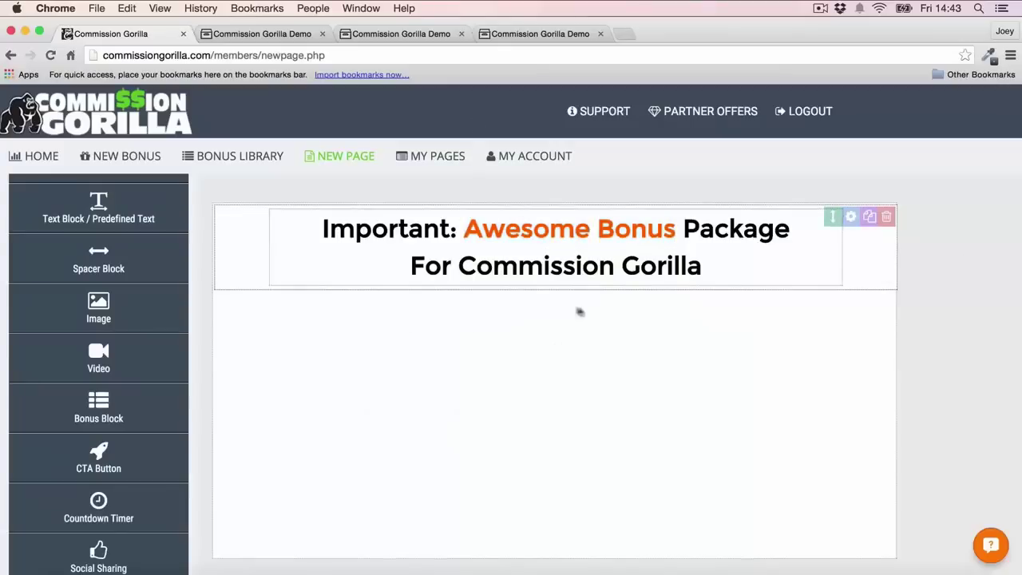
{"action": "left_click", "coordinate": [450, 268]}
{"action": "left_click_drag", "start_coordinate": [462, 266], "coordinate": [750, 265]}
{"action": "left_click", "coordinate": [416, 318]}
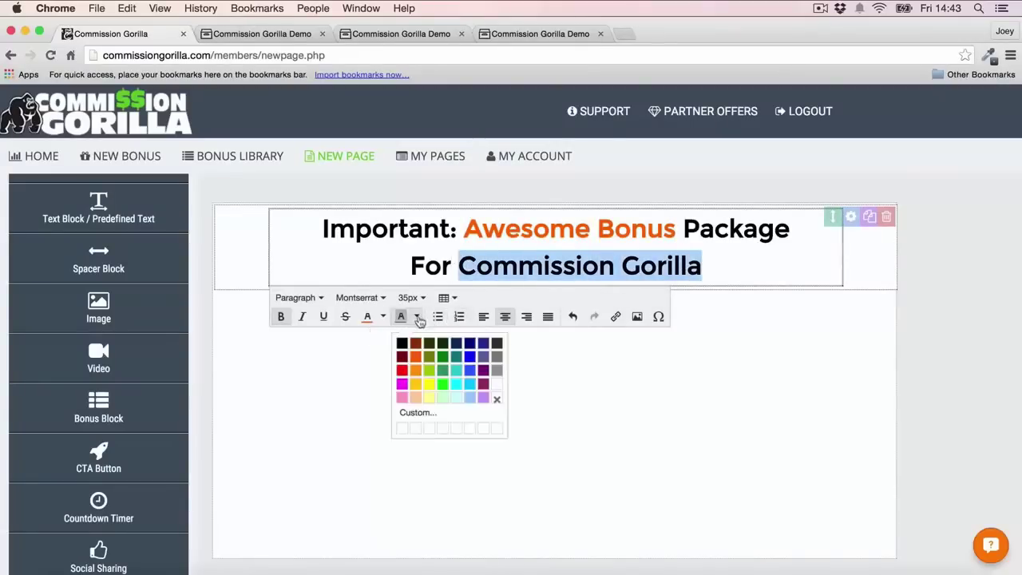
{"action": "left_click", "coordinate": [429, 384]}
{"action": "left_click", "coordinate": [975, 321]}
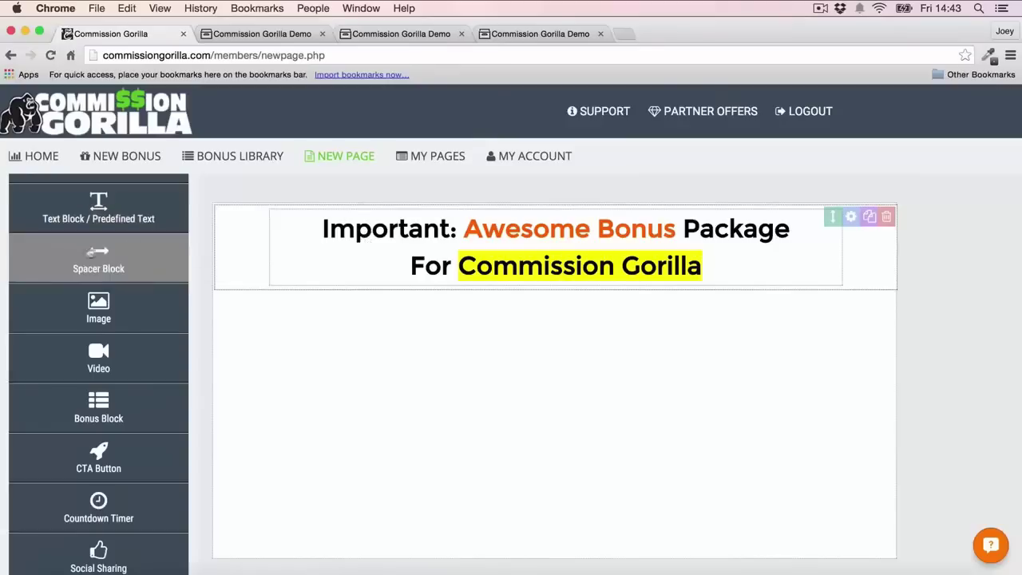
Add a spacer block, move it above the headline and set its height to 24px
{"action": "left_click_drag", "start_coordinate": [92, 251], "coordinate": [417, 303]}
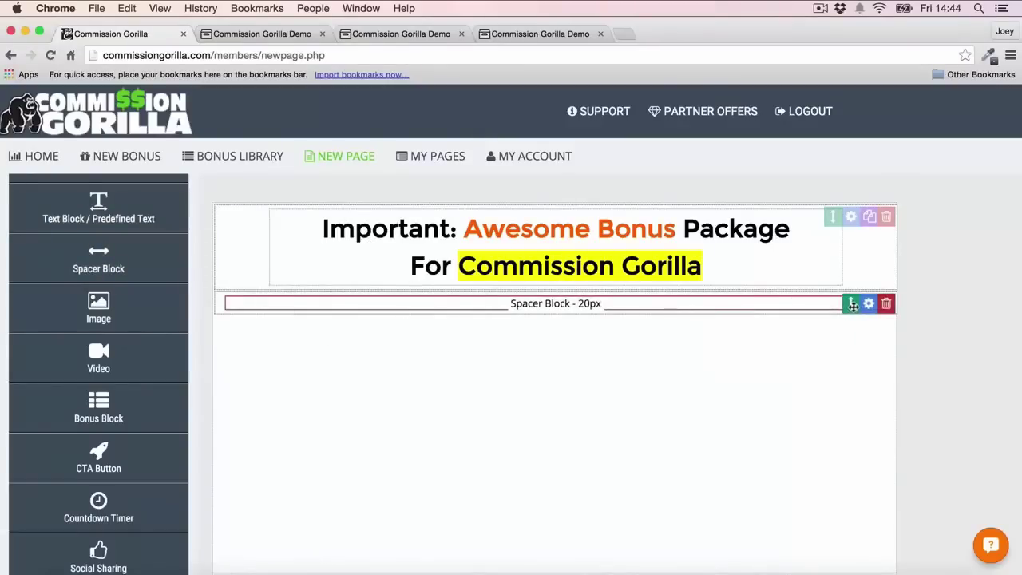
{"action": "left_click_drag", "start_coordinate": [853, 306], "coordinate": [851, 218]}
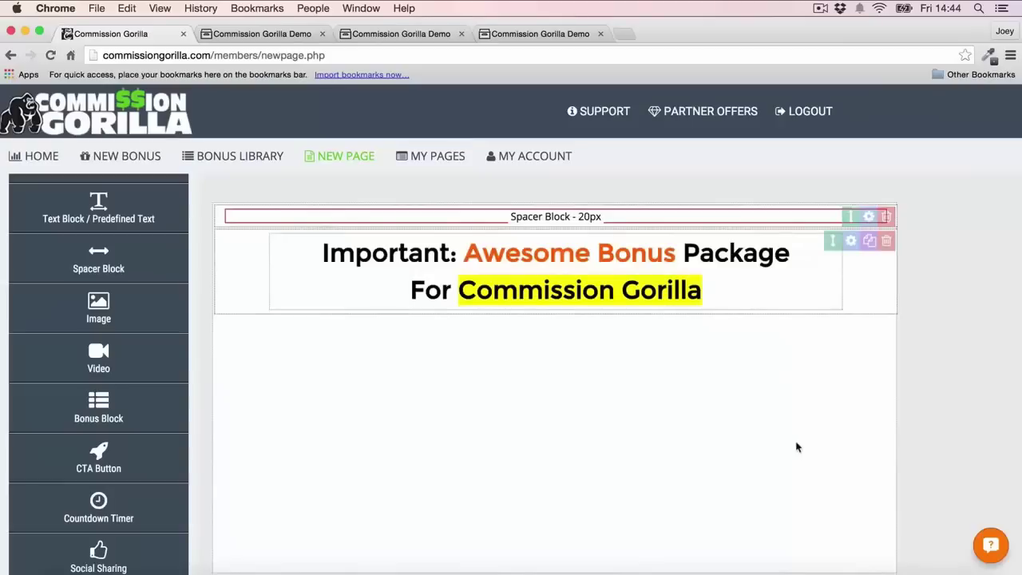
{"action": "left_click", "coordinate": [868, 215]}
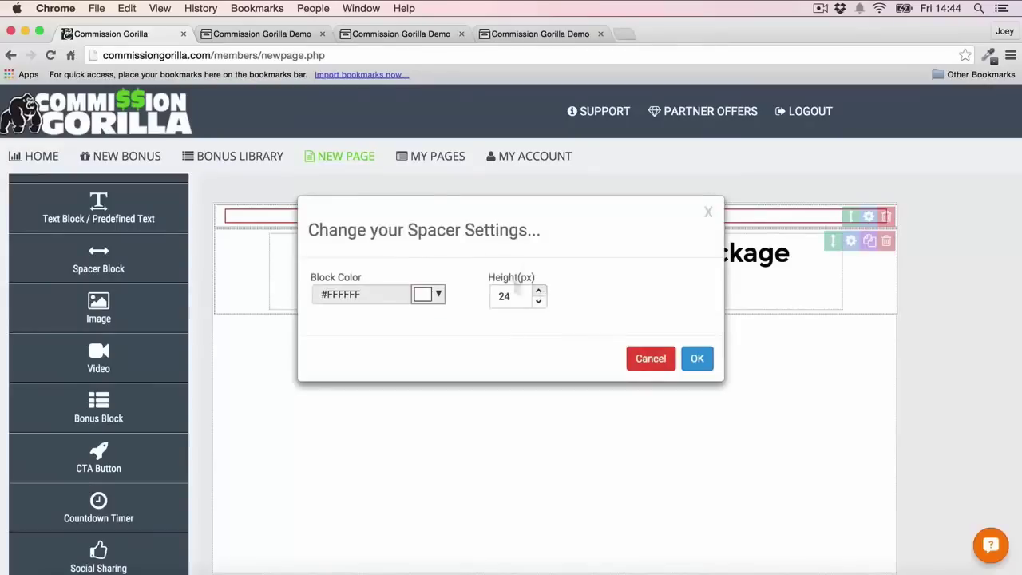
{"action": "left_click", "coordinate": [695, 359]}
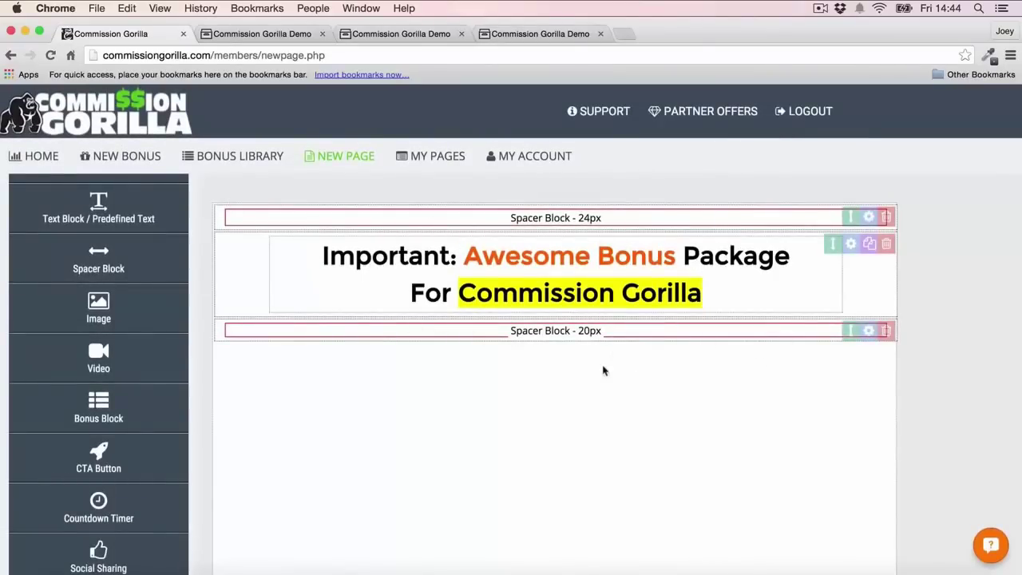
{"action": "scroll", "coordinate": [98, 312], "scroll_direction": "up", "scroll_amount": 3}
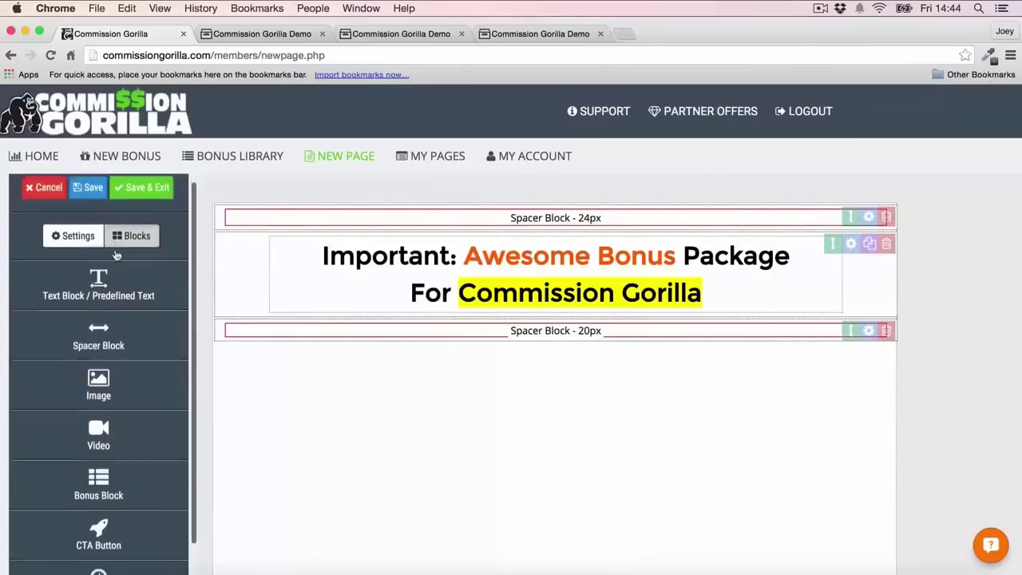
Add a Countdown Timer block below the spacer and make its block colour black
{"action": "scroll", "coordinate": [116, 271], "scroll_direction": "down", "scroll_amount": 3}
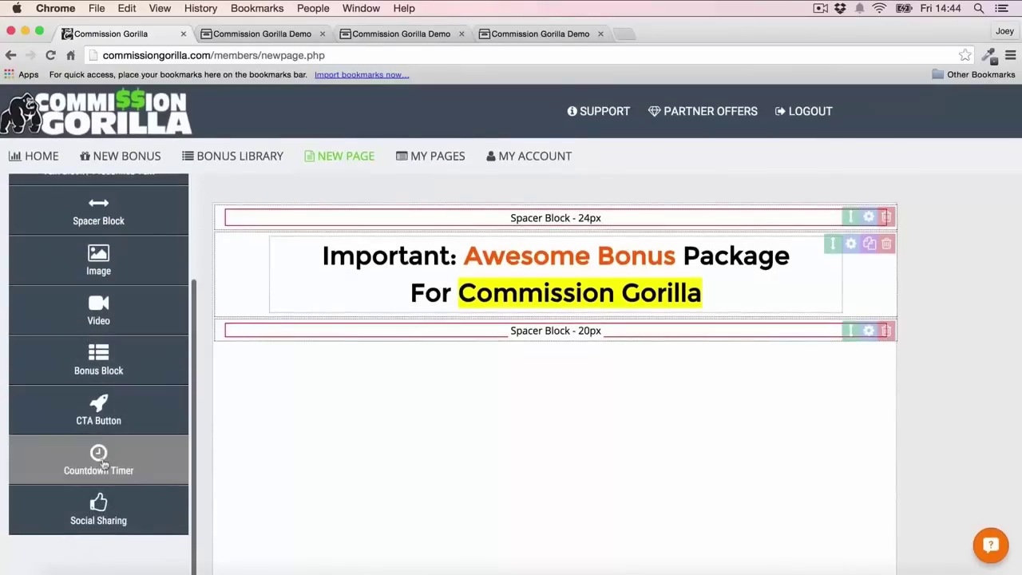
{"action": "left_click", "coordinate": [99, 460]}
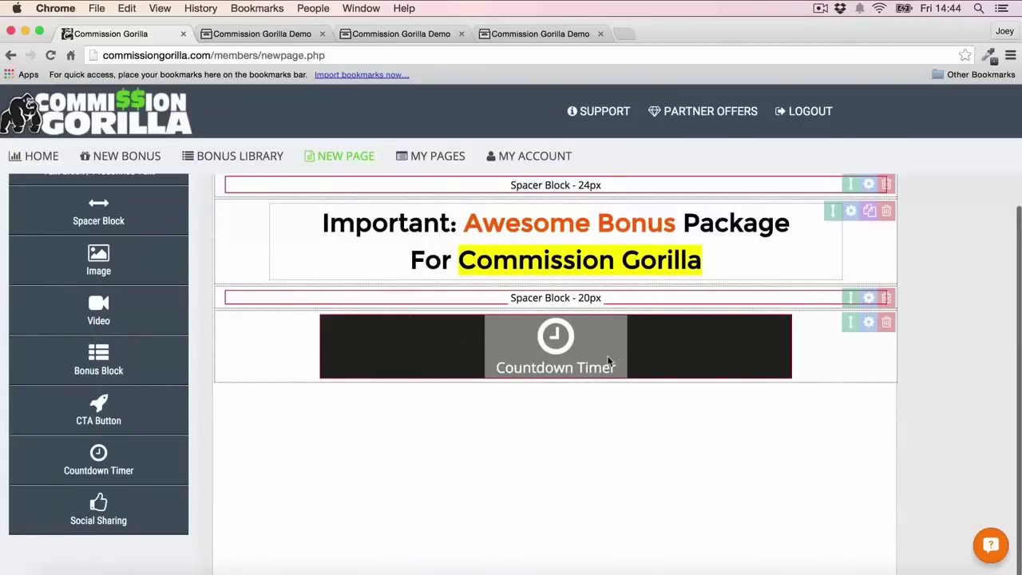
{"action": "left_click", "coordinate": [603, 349]}
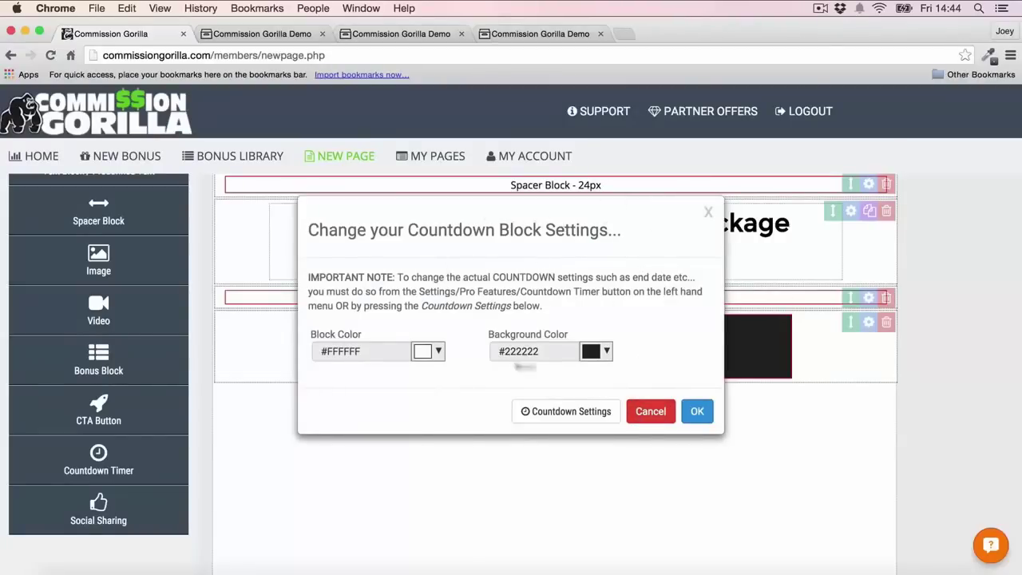
{"action": "left_click", "coordinate": [429, 353]}
{"action": "left_click", "coordinate": [424, 377]}
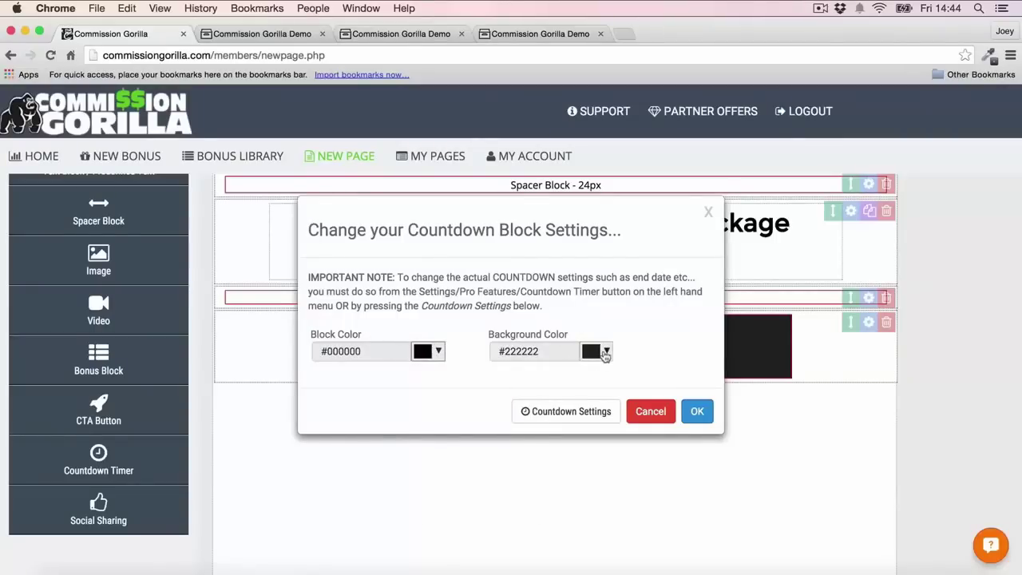
{"action": "left_click", "coordinate": [697, 413]}
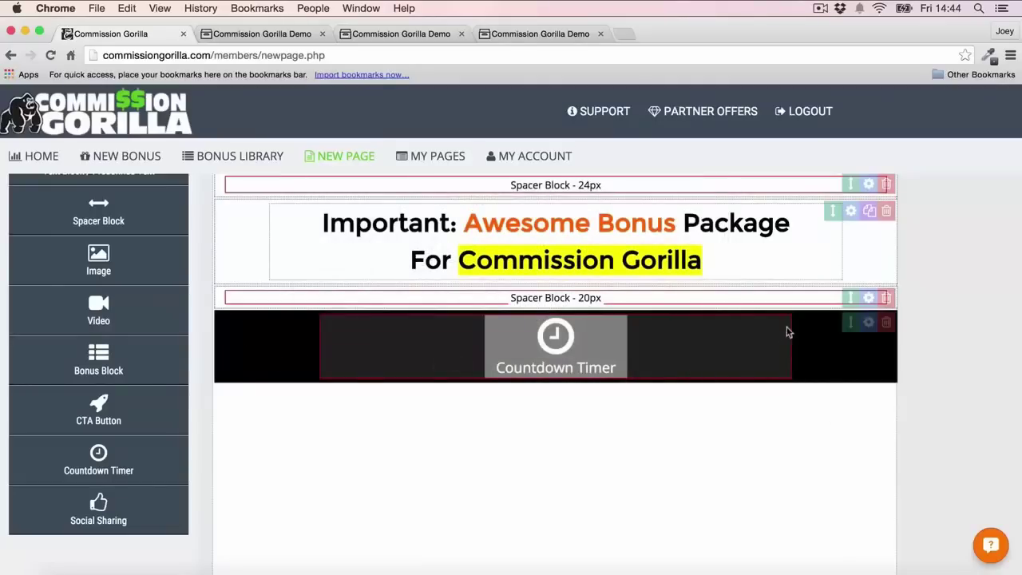
Set the countdown timer to end on November 16, 2015
{"action": "left_click", "coordinate": [669, 348]}
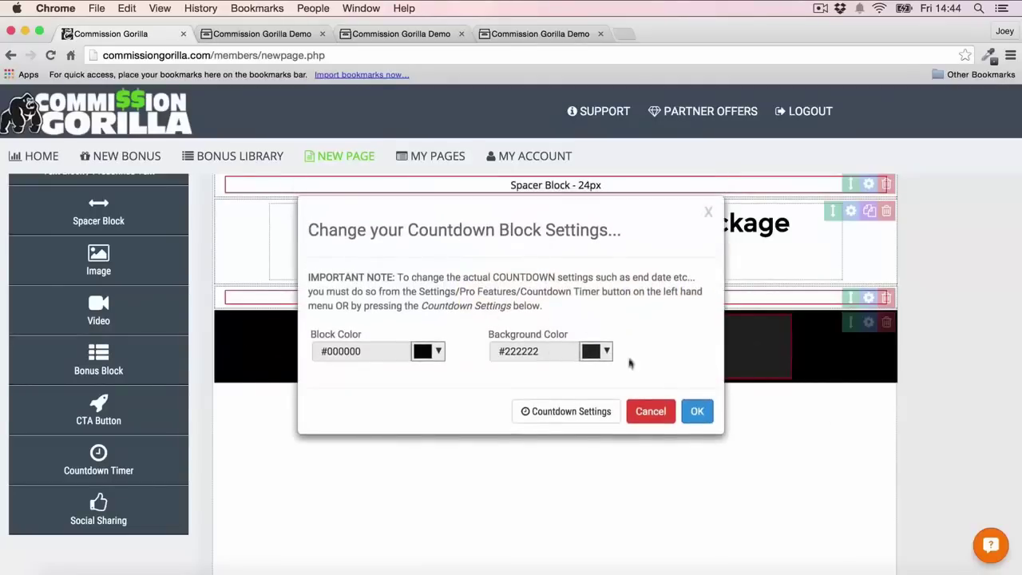
{"action": "left_click", "coordinate": [566, 412]}
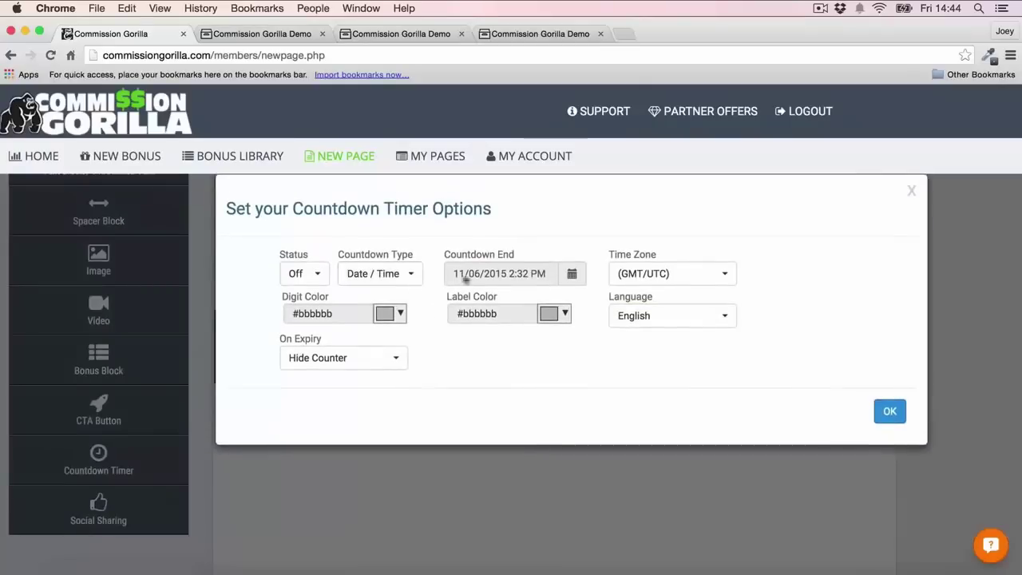
{"action": "left_click", "coordinate": [575, 275]}
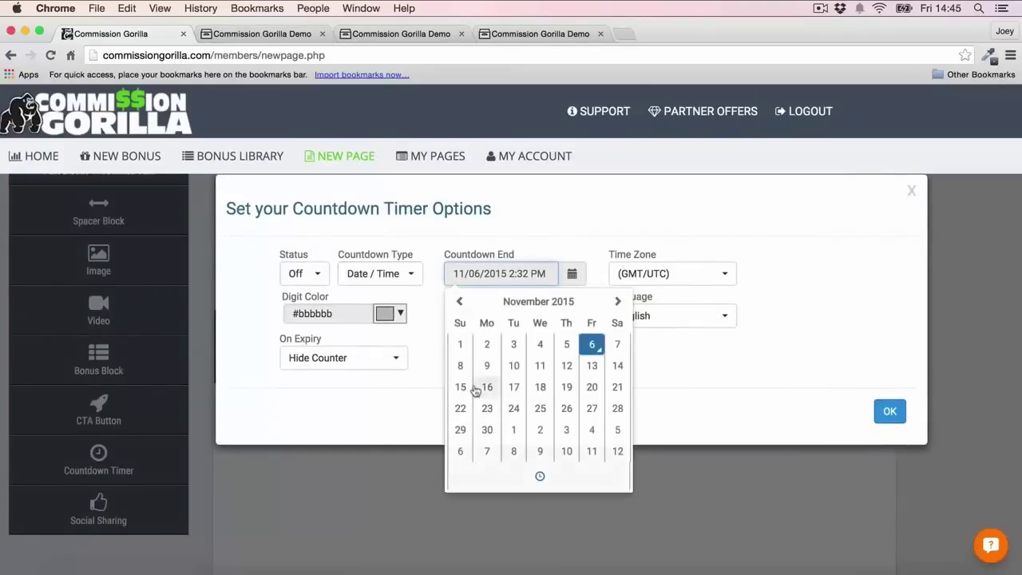
{"action": "left_click", "coordinate": [484, 388]}
{"action": "left_click", "coordinate": [890, 412]}
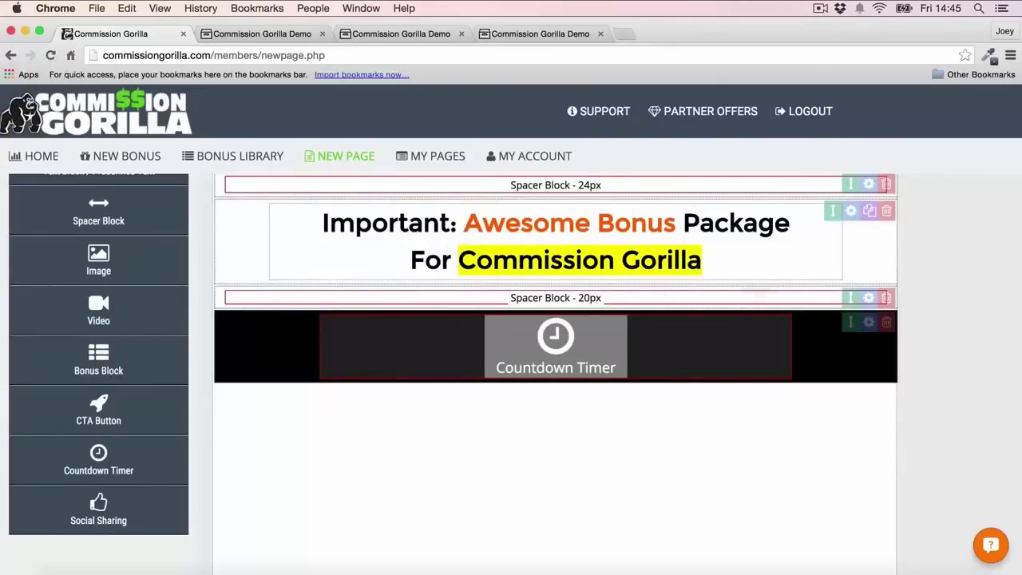
Drag a Video block onto the page under the countdown timer
{"action": "scroll", "coordinate": [96, 319], "scroll_direction": "up", "scroll_amount": 4}
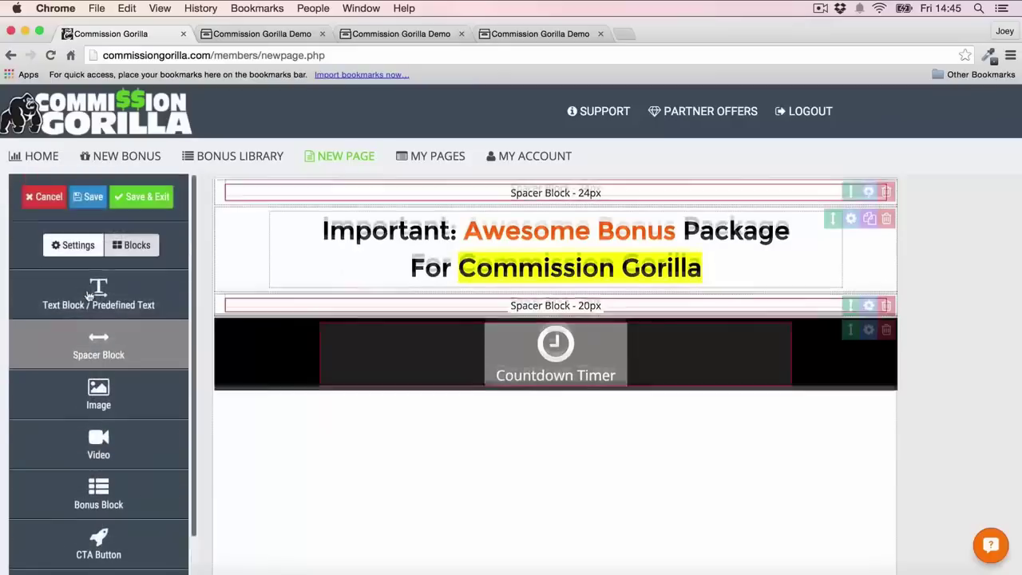
{"action": "scroll", "coordinate": [88, 294], "scroll_direction": "down", "scroll_amount": 2}
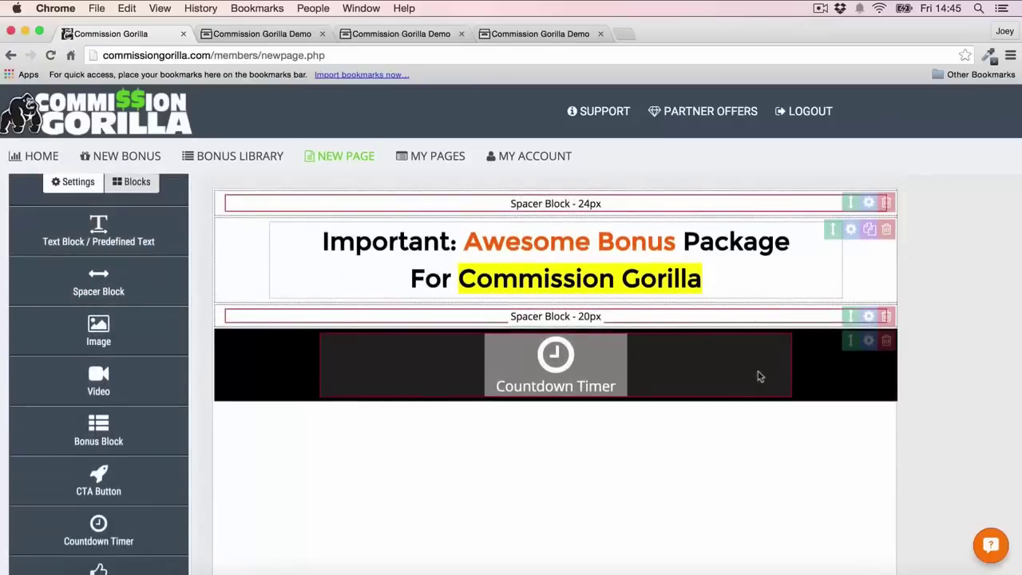
{"action": "left_click_drag", "start_coordinate": [99, 382], "coordinate": [657, 388]}
{"action": "scroll", "coordinate": [587, 429], "scroll_direction": "down", "scroll_amount": 8}
{"action": "scroll", "coordinate": [587, 429], "scroll_direction": "up", "scroll_amount": 5}
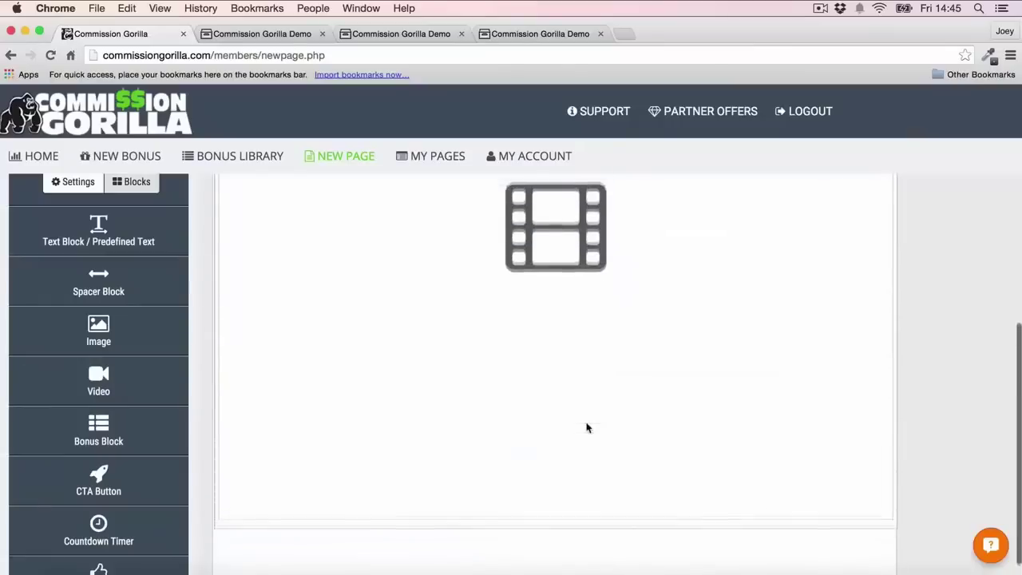
{"action": "scroll", "coordinate": [587, 429], "scroll_direction": "down", "scroll_amount": 1}
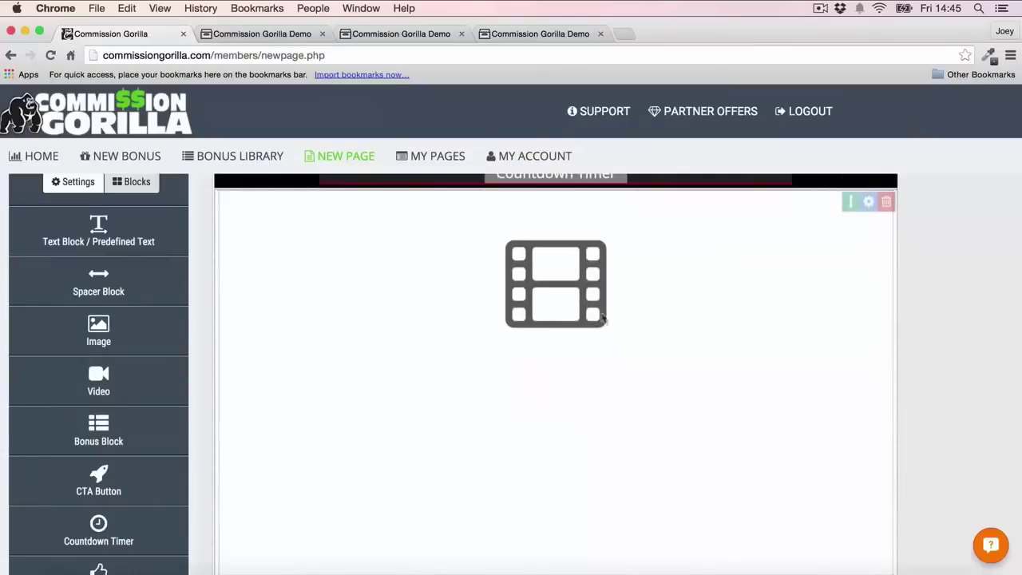
Paste the YouTube iframe embed code for the TEST FOOTAGE clip into the video block
{"action": "left_click", "coordinate": [571, 285]}
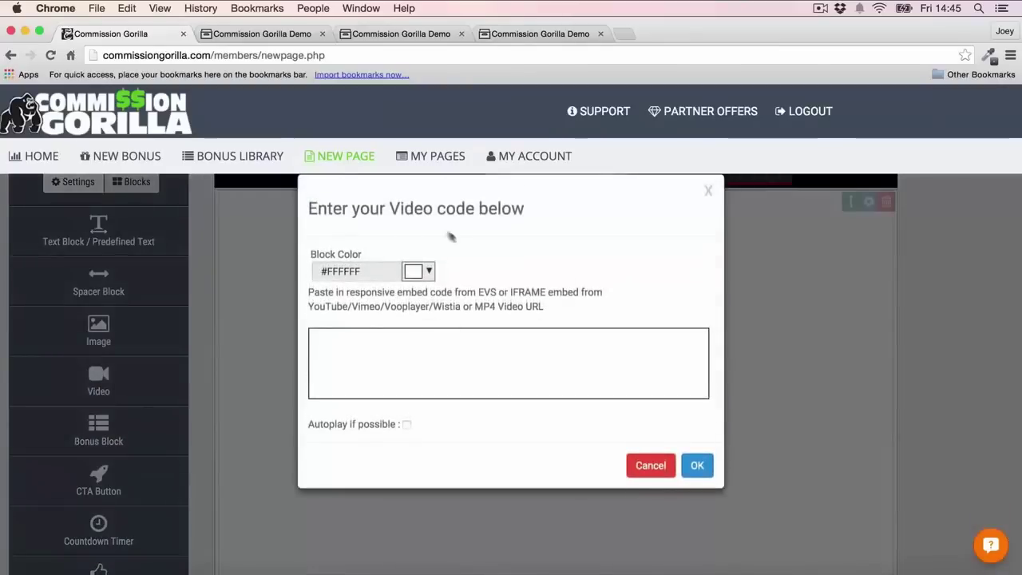
{"action": "left_click", "coordinate": [464, 354]}
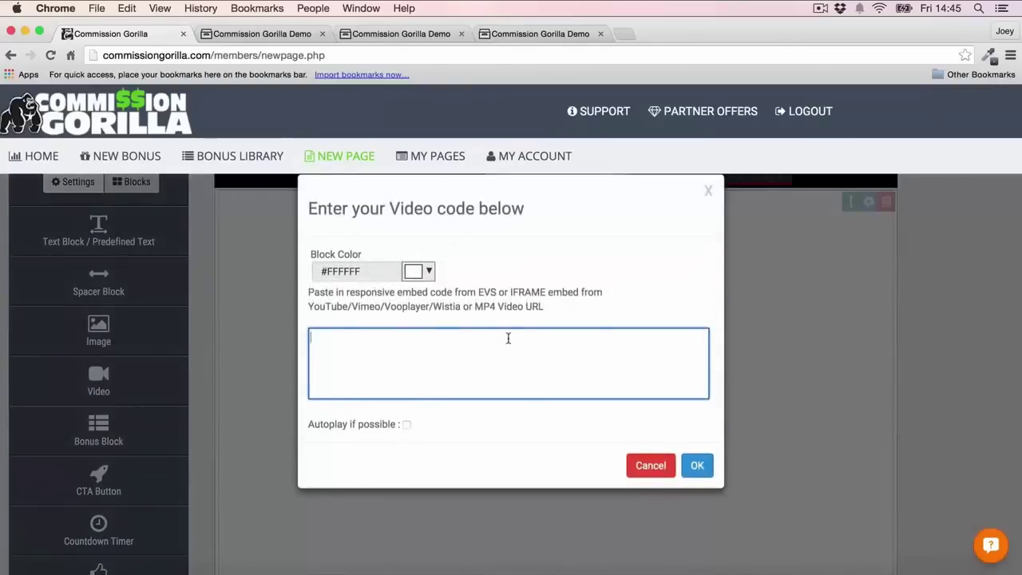
{"action": "type", "text": "<iframe width=\"560\" height=\"315\" src=\"https://www.youtube.com/embed/9652XA9Qatw\" frameborder=\"0\" allowfullscreen></iframe>"}
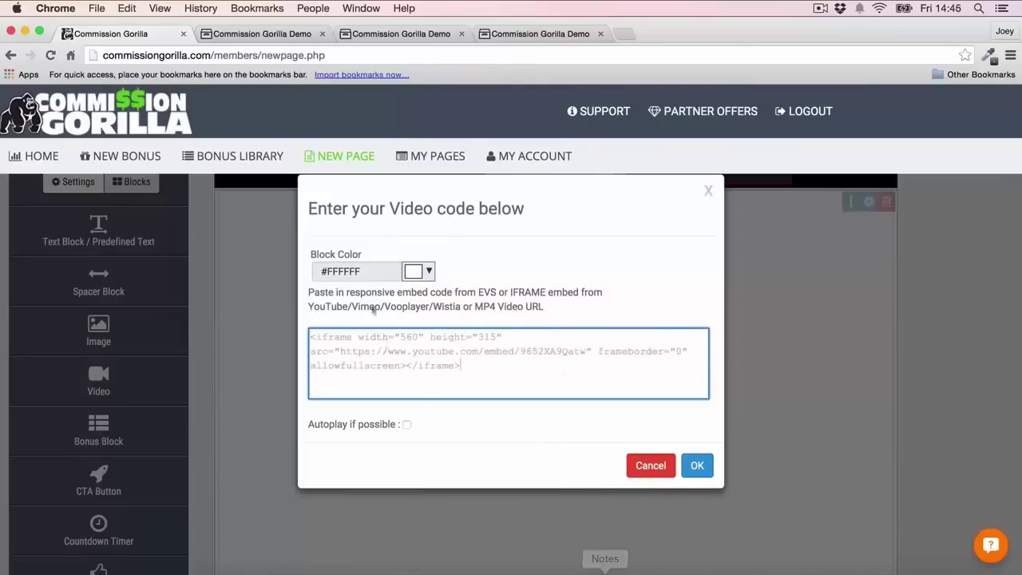
{"action": "left_click", "coordinate": [697, 466]}
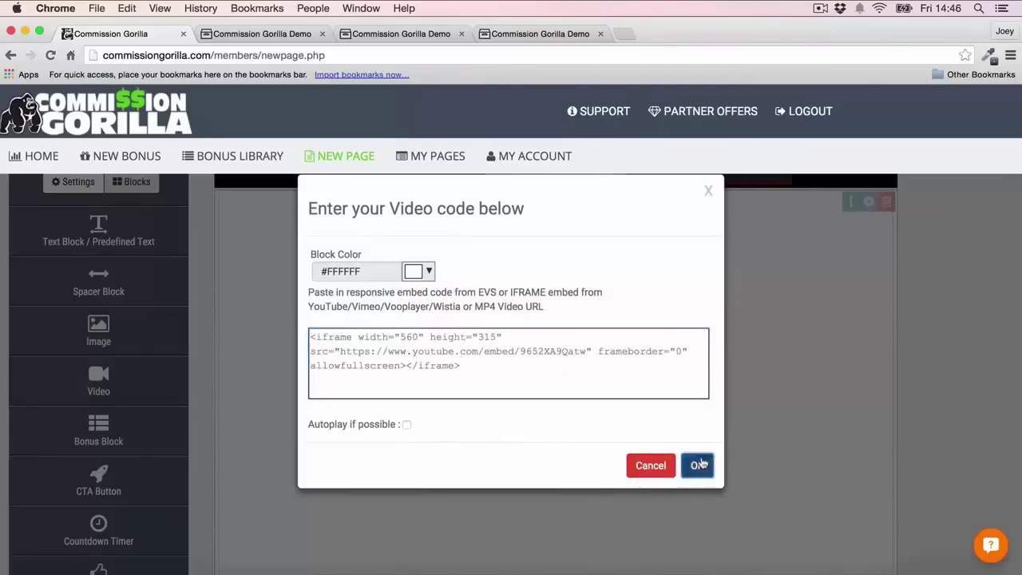
{"action": "scroll", "coordinate": [888, 343], "scroll_direction": "up", "scroll_amount": 1}
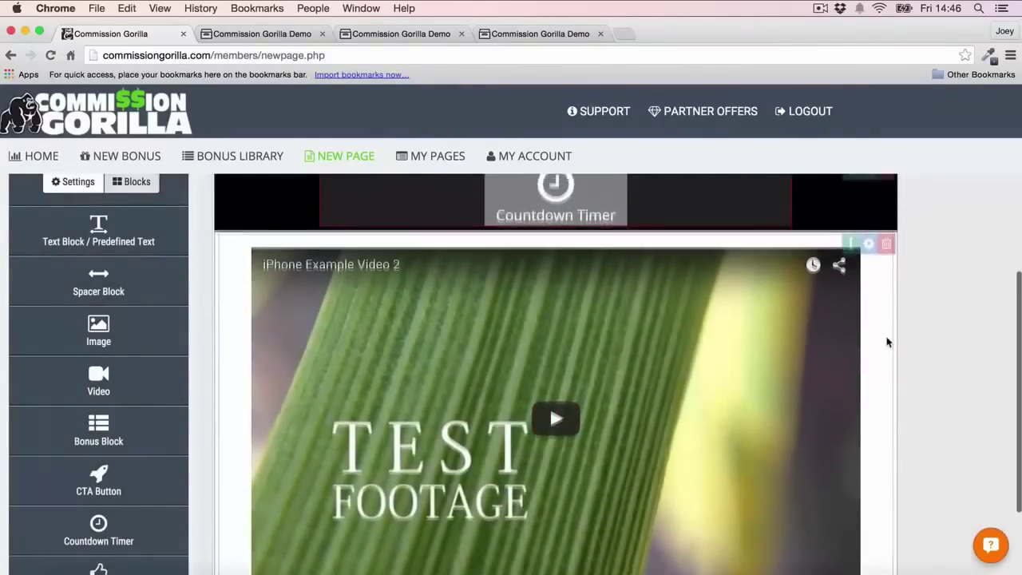
{"action": "scroll", "coordinate": [904, 347], "scroll_direction": "up", "scroll_amount": 1}
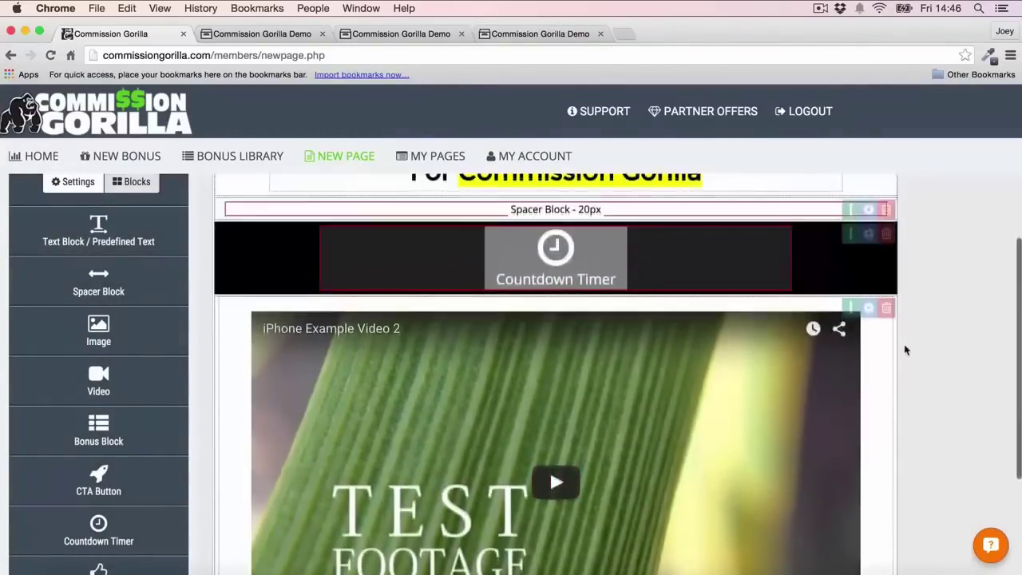
{"action": "scroll", "coordinate": [905, 348], "scroll_direction": "down", "scroll_amount": 3}
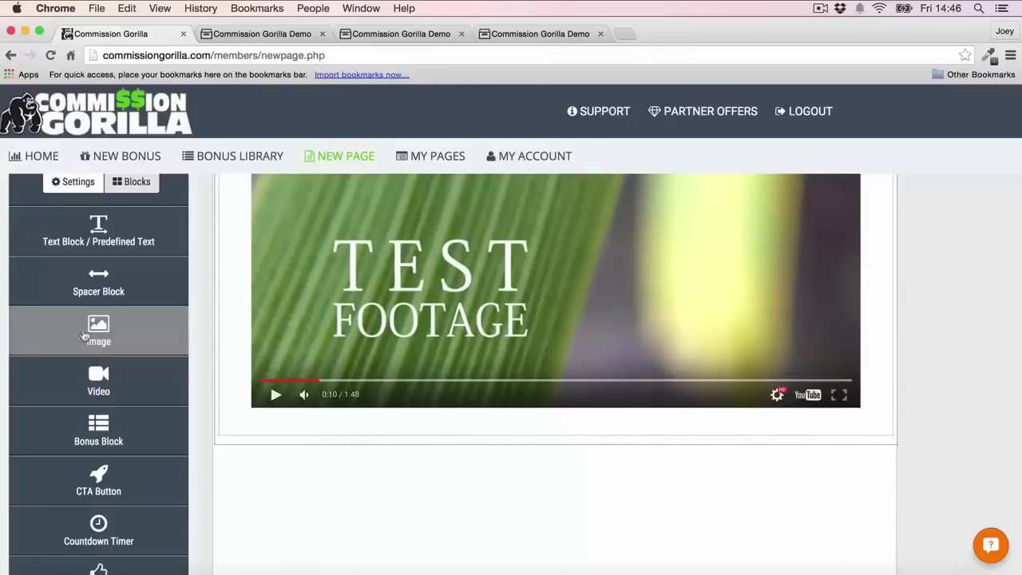
{"action": "scroll", "coordinate": [97, 411], "scroll_direction": "down", "scroll_amount": 1}
Add a CTA button below the video and set its font to Montserrat
{"action": "left_click_drag", "start_coordinate": [97, 436], "coordinate": [389, 440]}
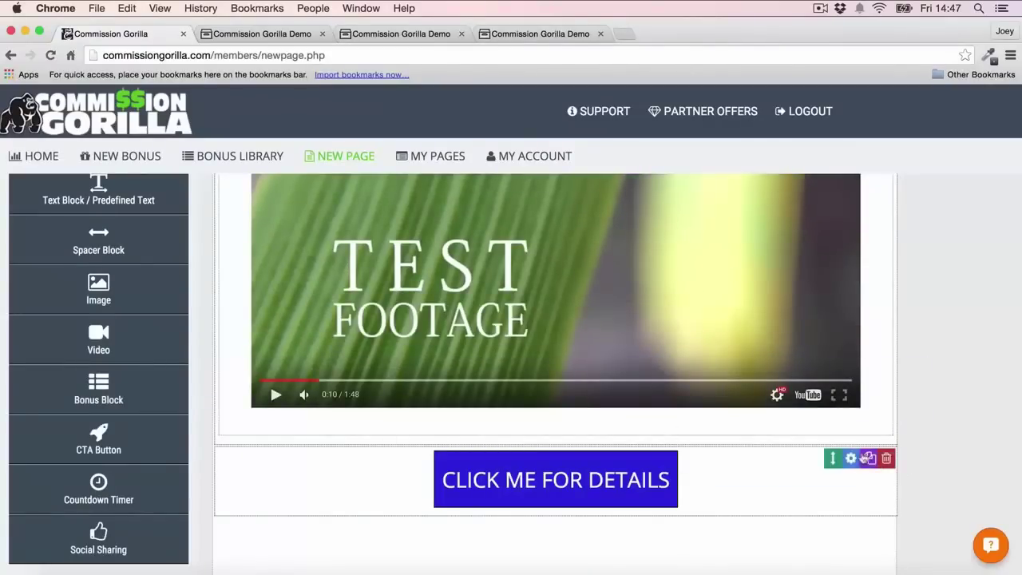
{"action": "left_click", "coordinate": [853, 461]}
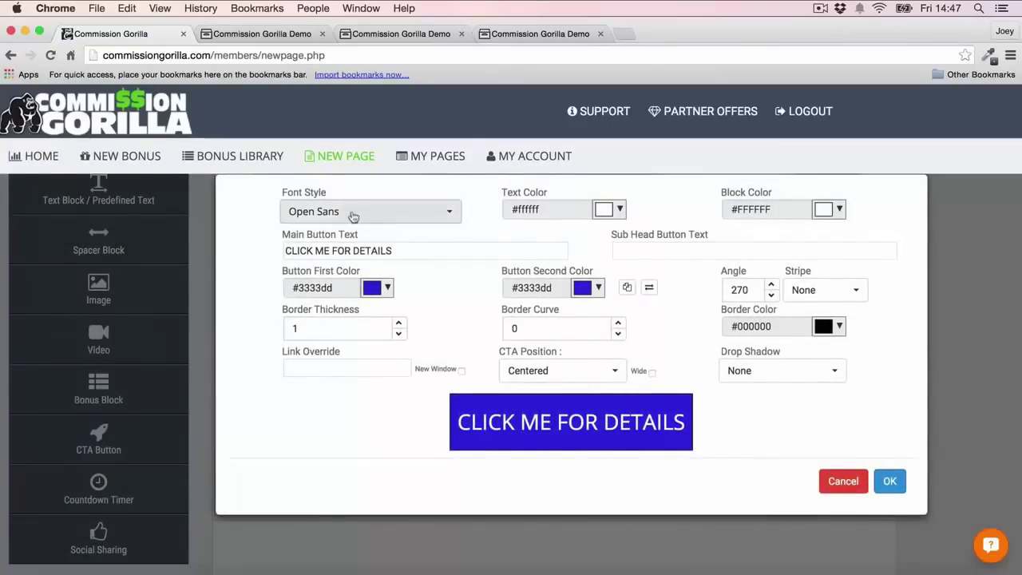
{"action": "left_click", "coordinate": [353, 211]}
{"action": "scroll", "coordinate": [354, 341], "scroll_direction": "down", "scroll_amount": 5}
{"action": "scroll", "coordinate": [354, 341], "scroll_direction": "down", "scroll_amount": 10}
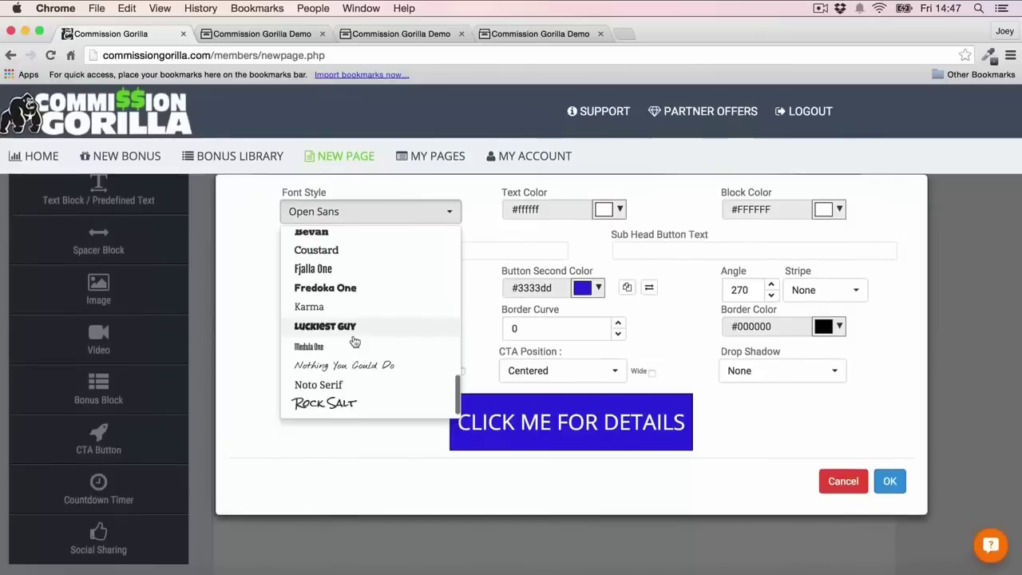
{"action": "scroll", "coordinate": [354, 341], "scroll_direction": "up", "scroll_amount": 5}
{"action": "scroll", "coordinate": [355, 341], "scroll_direction": "up", "scroll_amount": 5}
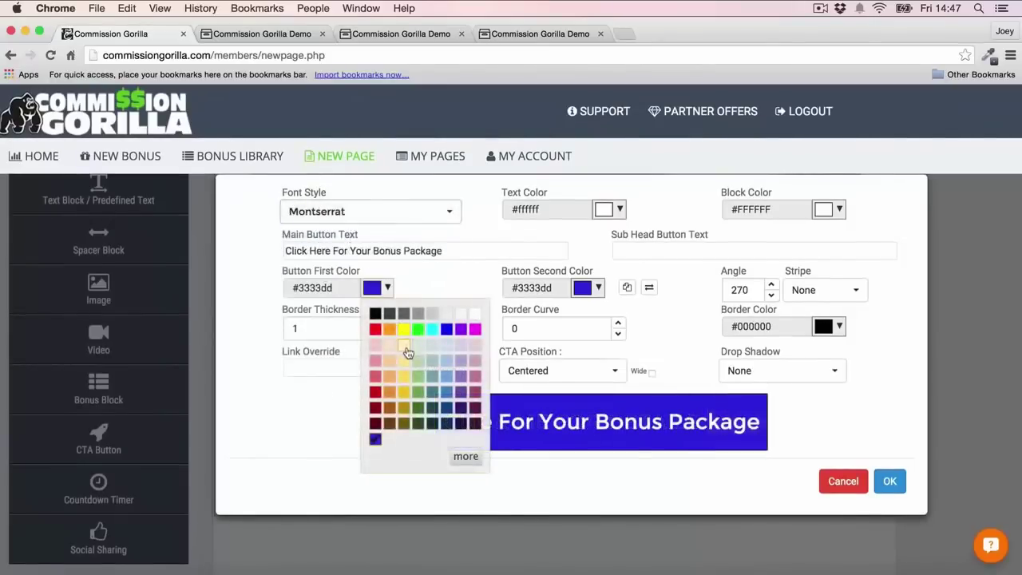
Give the button a light-to-dark yellow gradient with black text
{"action": "left_click", "coordinate": [406, 363]}
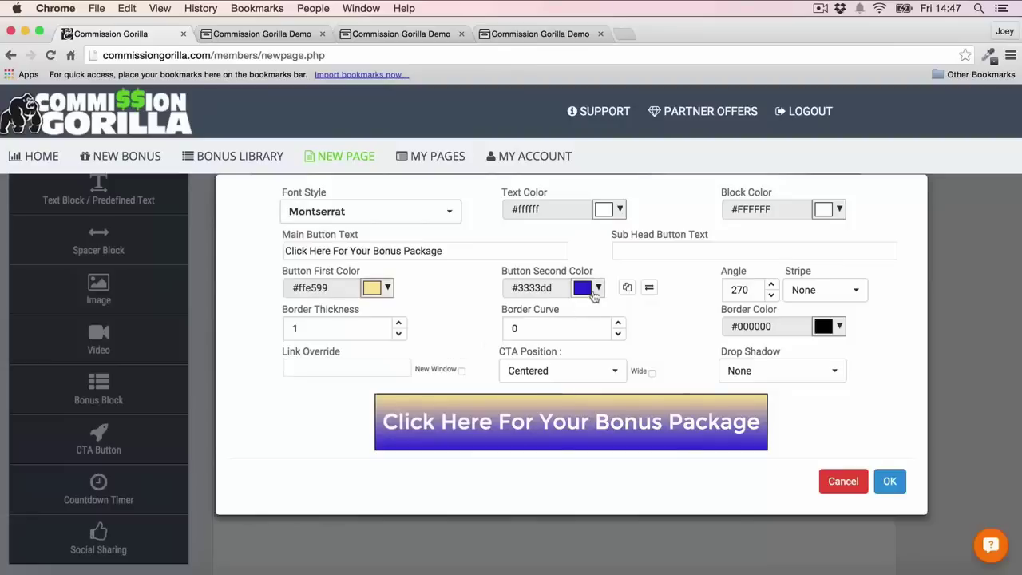
{"action": "left_click", "coordinate": [598, 288]}
{"action": "left_click", "coordinate": [615, 366]}
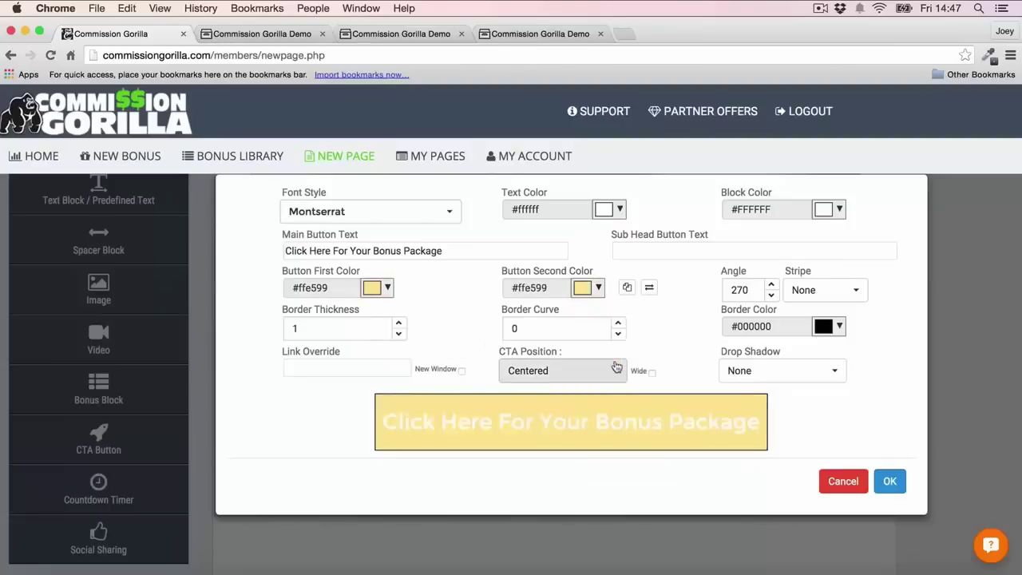
{"action": "left_click", "coordinate": [598, 288]}
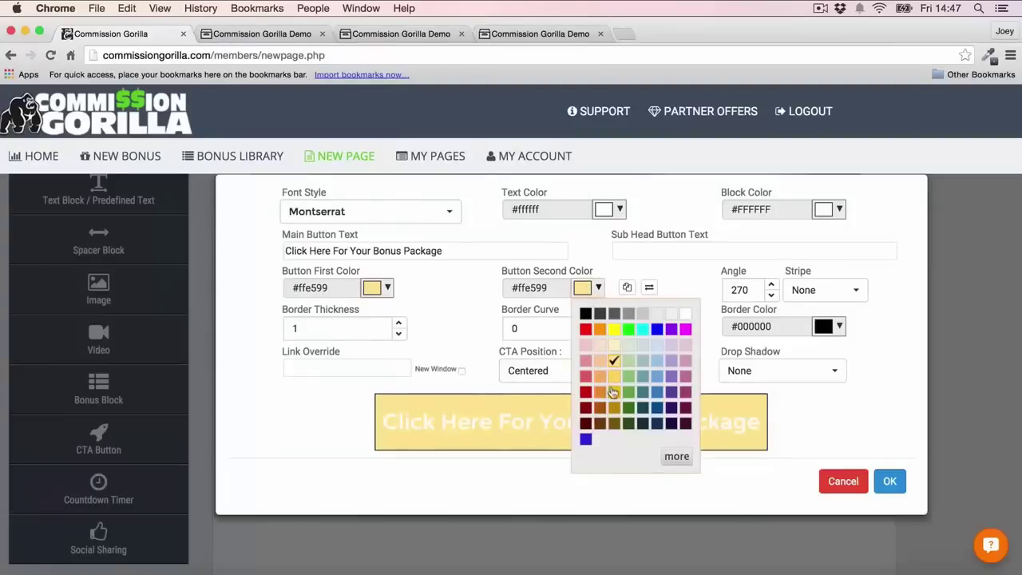
{"action": "left_click", "coordinate": [612, 391]}
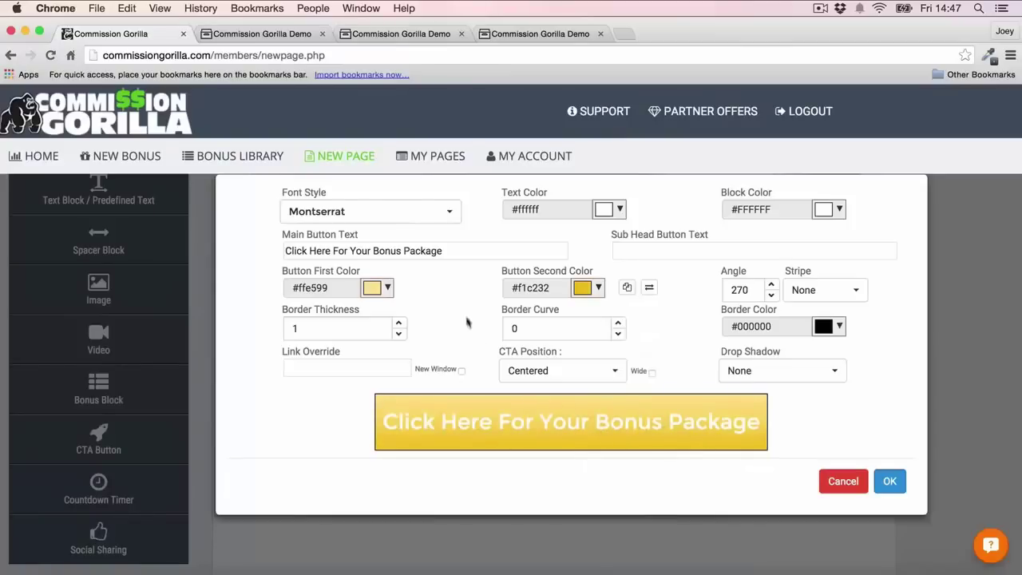
{"action": "left_click", "coordinate": [622, 211]}
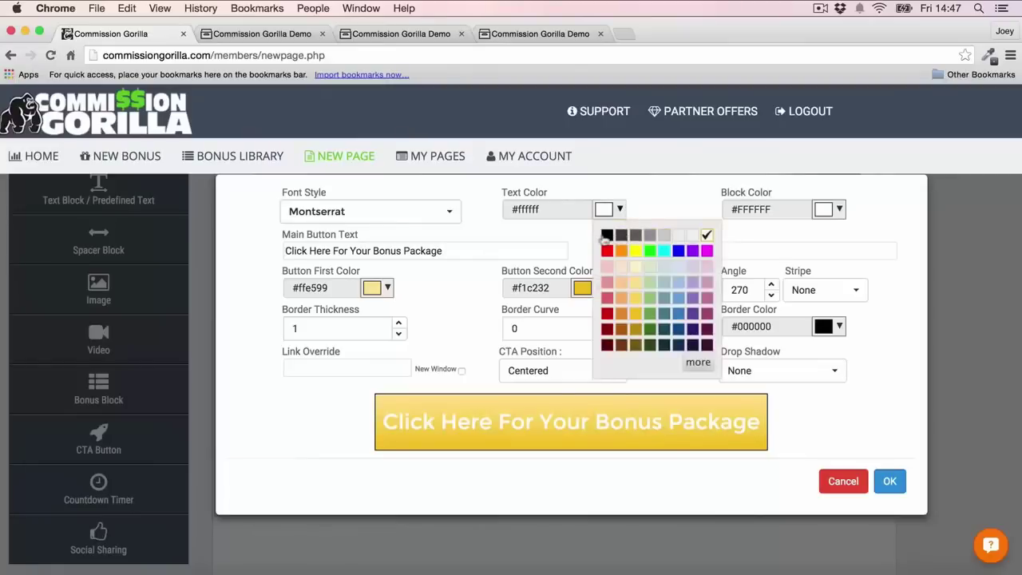
{"action": "left_click", "coordinate": [607, 235]}
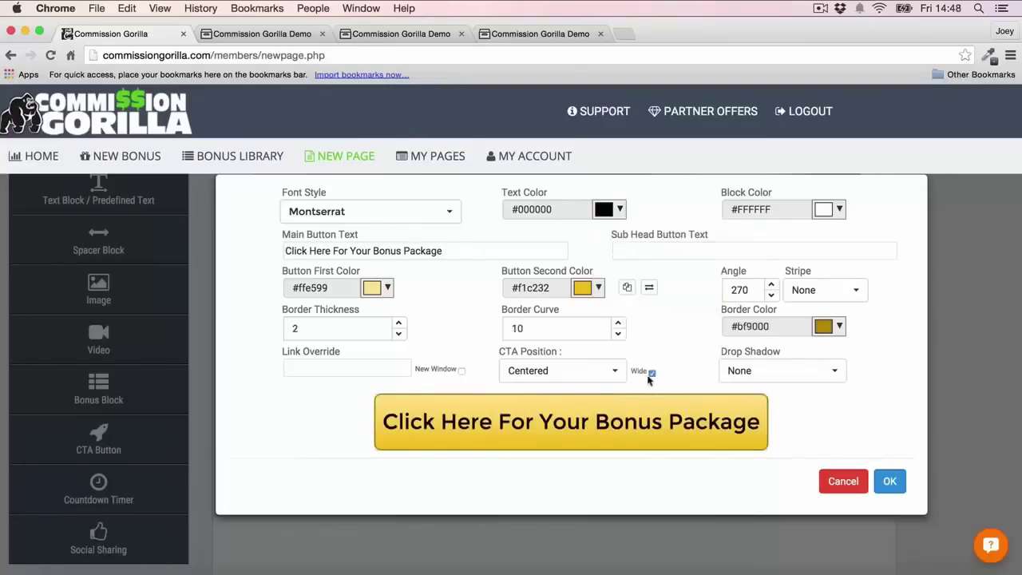
{"action": "left_click", "coordinate": [890, 481]}
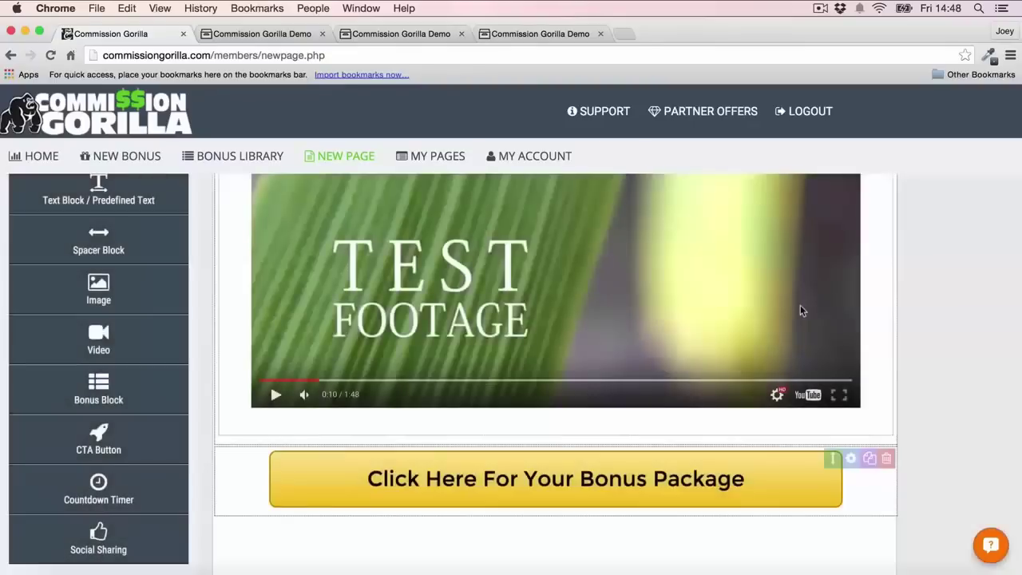
Change the video block's Block Color from white to orange
{"action": "scroll", "coordinate": [822, 270], "scroll_direction": "down", "scroll_amount": 1}
{"action": "scroll", "coordinate": [822, 271], "scroll_direction": "up", "scroll_amount": 1}
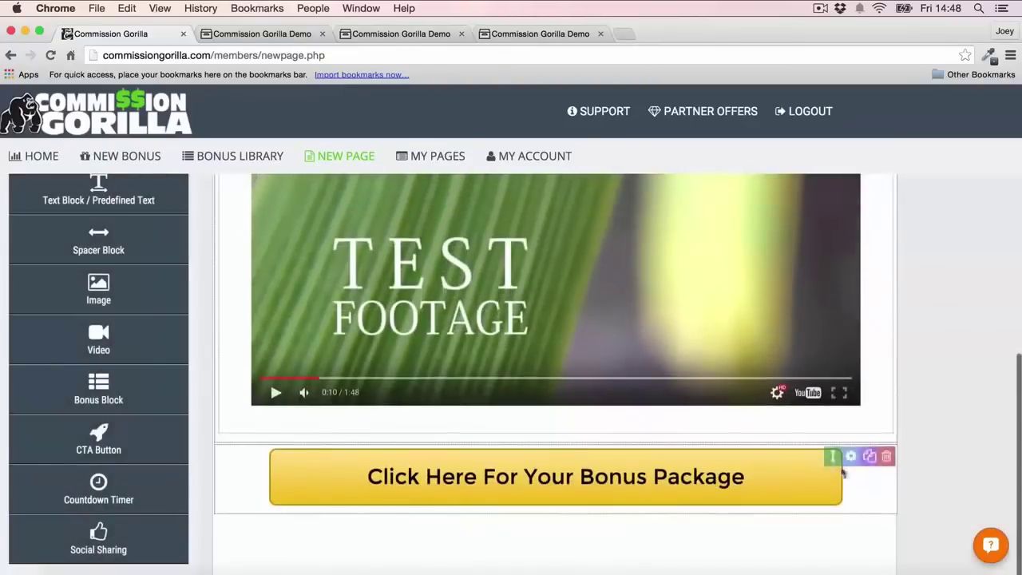
{"action": "scroll", "coordinate": [783, 342], "scroll_direction": "up", "scroll_amount": 6}
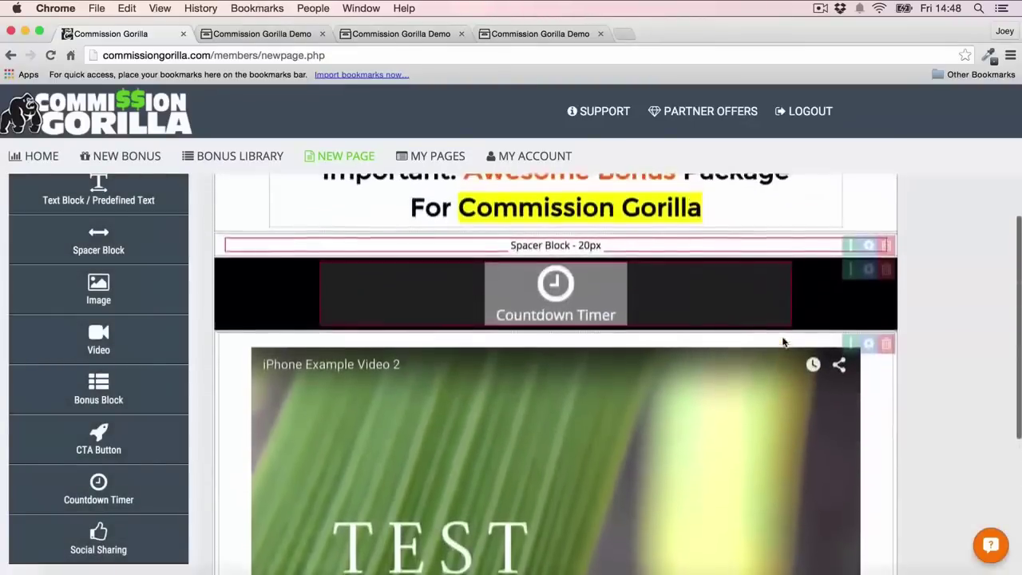
{"action": "scroll", "coordinate": [783, 342], "scroll_direction": "down", "scroll_amount": 2}
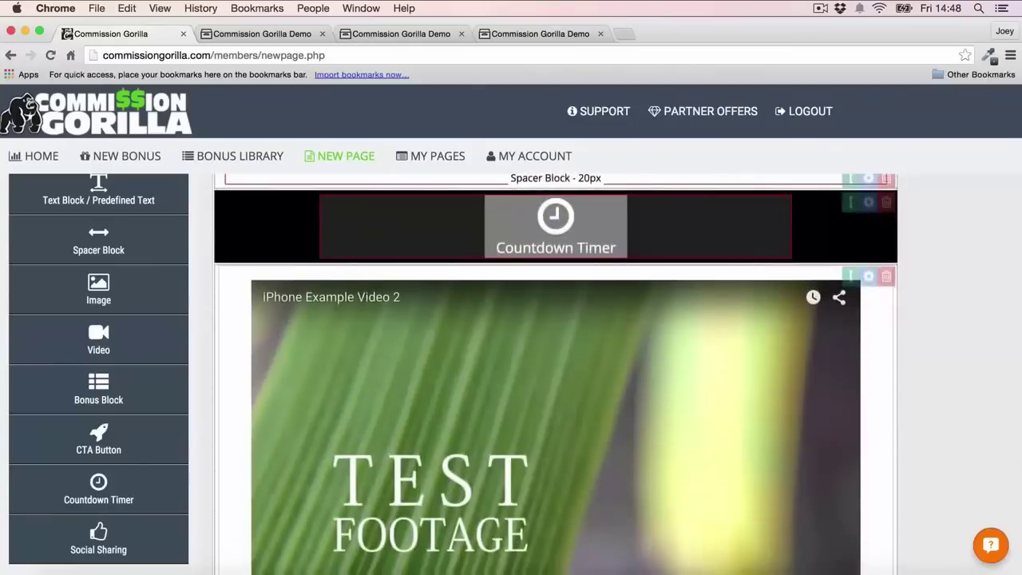
{"action": "scroll", "coordinate": [915, 370], "scroll_direction": "up", "scroll_amount": 2}
{"action": "scroll", "coordinate": [916, 372], "scroll_direction": "up", "scroll_amount": 1}
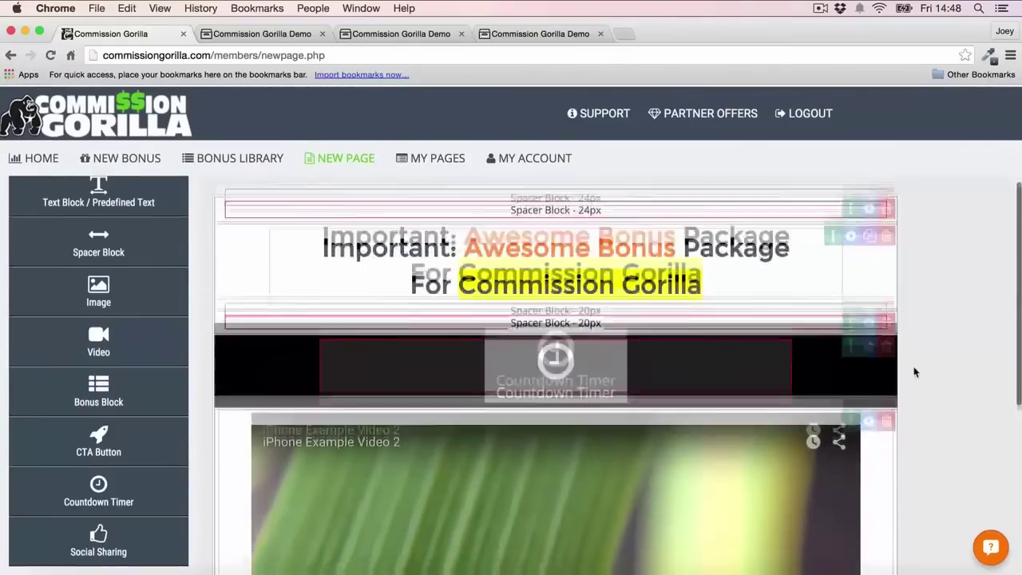
{"action": "scroll", "coordinate": [916, 371], "scroll_direction": "down", "scroll_amount": 2}
{"action": "scroll", "coordinate": [915, 372], "scroll_direction": "up", "scroll_amount": 1}
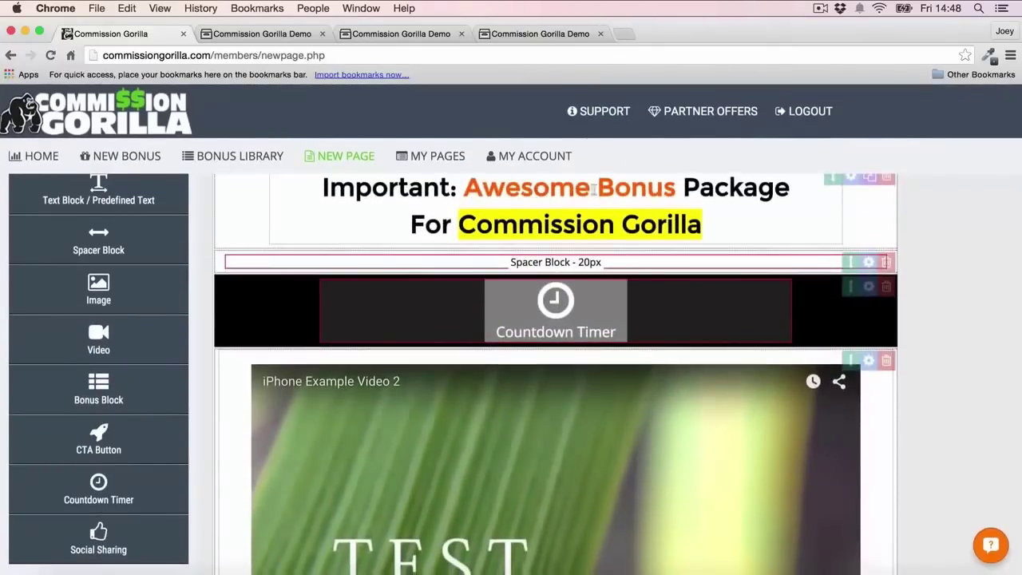
{"action": "scroll", "coordinate": [843, 336], "scroll_direction": "down", "scroll_amount": 1}
{"action": "left_click", "coordinate": [869, 309]}
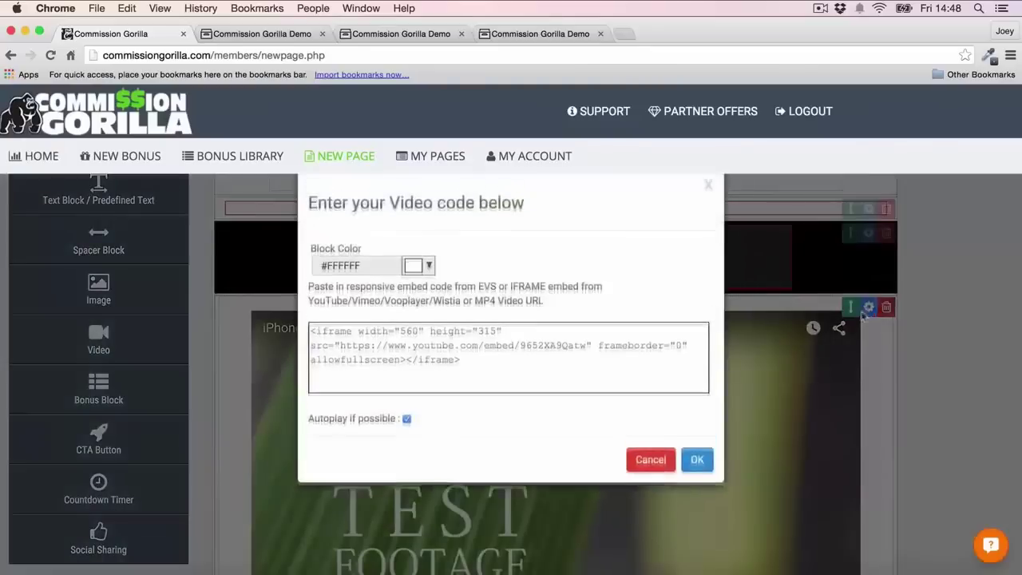
{"action": "left_click", "coordinate": [429, 272]}
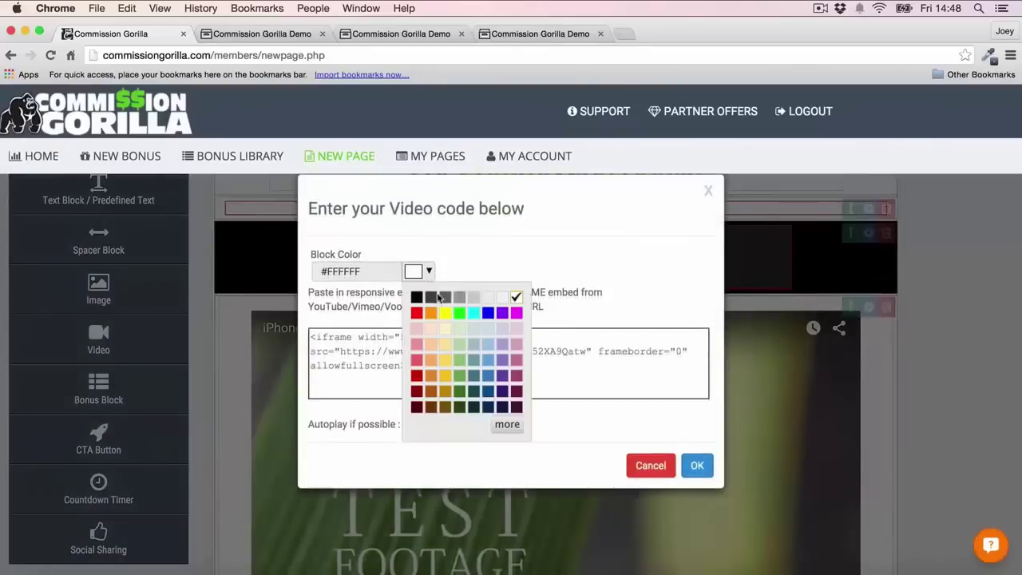
{"action": "left_click", "coordinate": [430, 314]}
{"action": "left_click", "coordinate": [696, 466]}
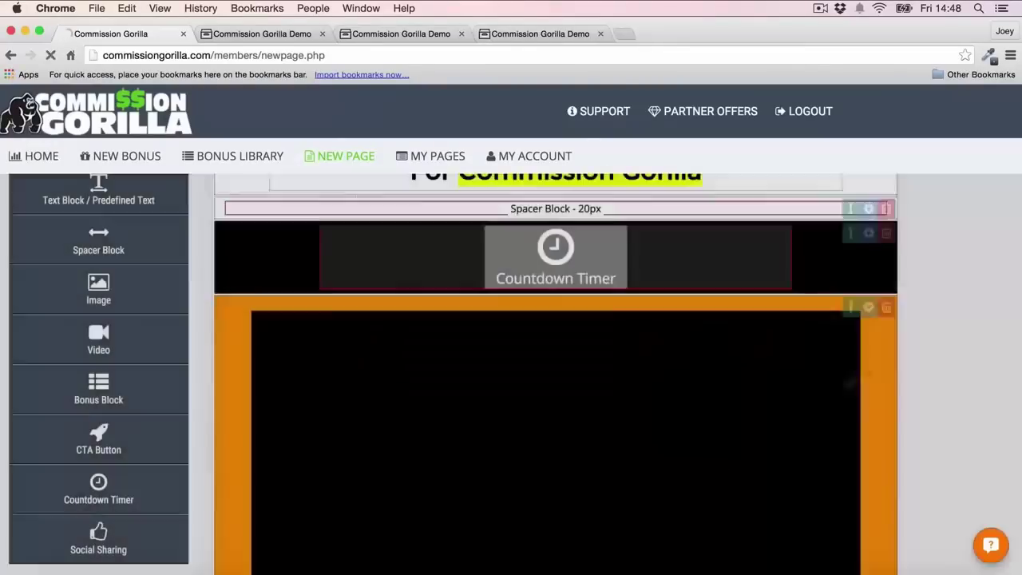
{"action": "scroll", "coordinate": [923, 357], "scroll_direction": "up", "scroll_amount": 1}
{"action": "scroll", "coordinate": [923, 357], "scroll_direction": "up", "scroll_amount": 2}
{"action": "scroll", "coordinate": [923, 357], "scroll_direction": "down", "scroll_amount": 6}
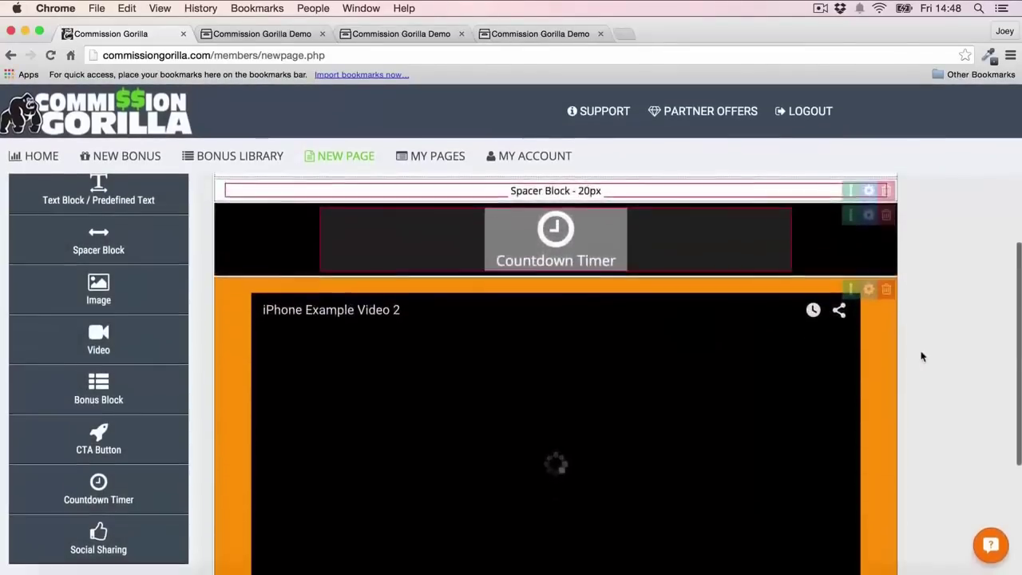
{"action": "scroll", "coordinate": [922, 357], "scroll_direction": "down", "scroll_amount": 2}
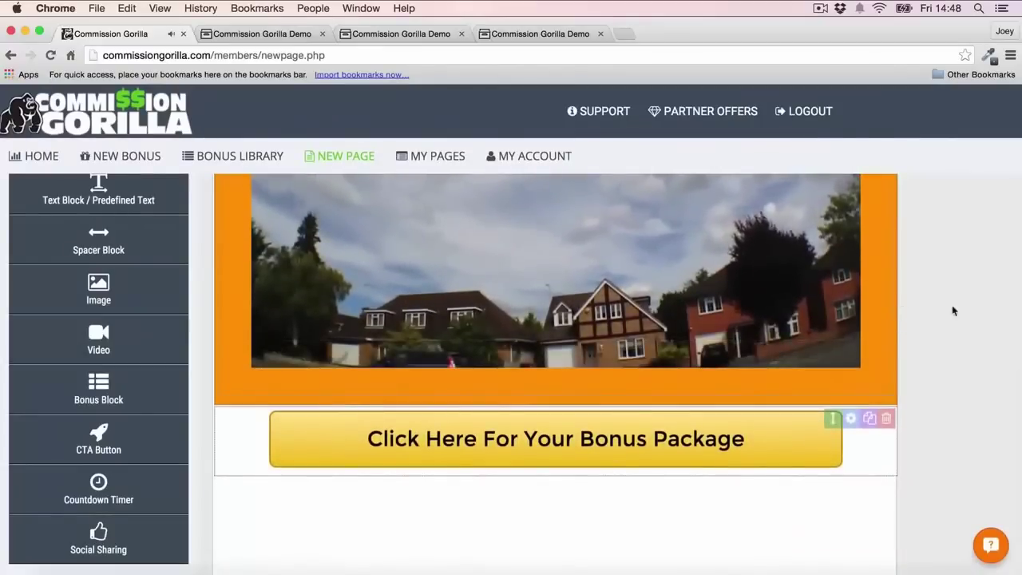
{"action": "scroll", "coordinate": [951, 313], "scroll_direction": "down", "scroll_amount": 1}
Set the CTA block's background colour to orange (#ff9900)
{"action": "left_click", "coordinate": [851, 370]}
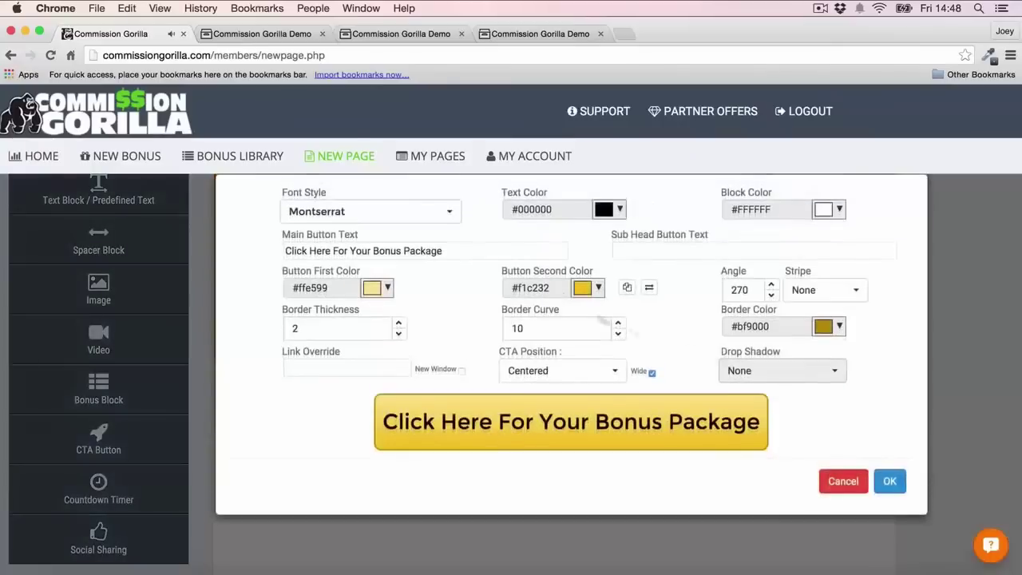
{"action": "left_click", "coordinate": [825, 212]}
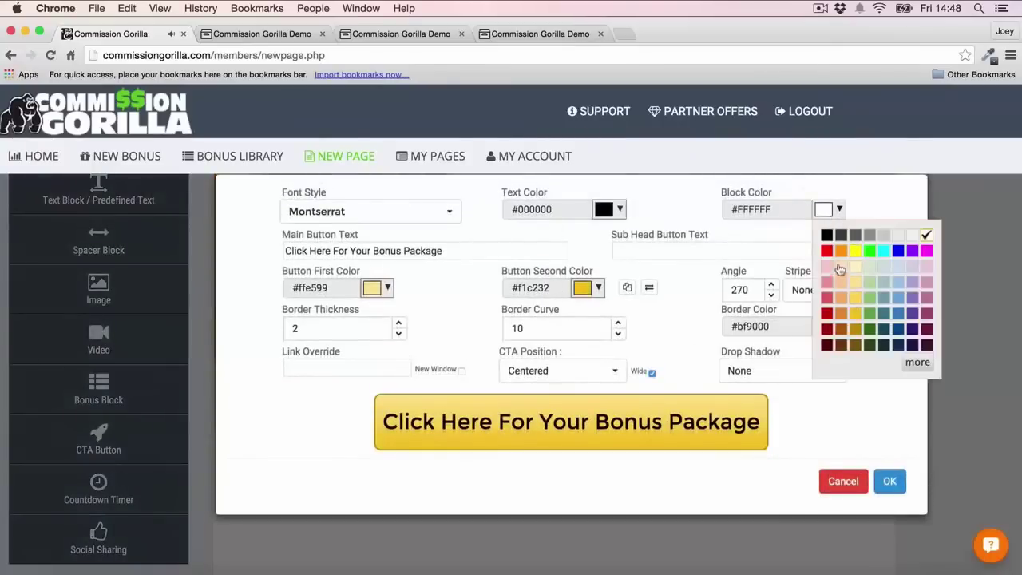
{"action": "left_click", "coordinate": [841, 252]}
{"action": "left_click", "coordinate": [890, 480]}
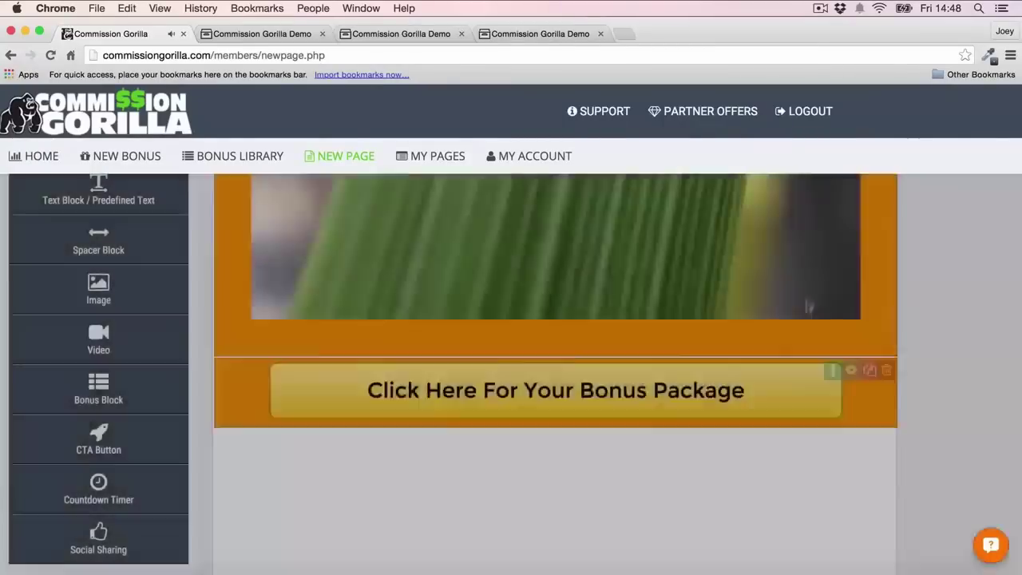
{"action": "scroll", "coordinate": [909, 264], "scroll_direction": "up", "scroll_amount": 2}
{"action": "scroll", "coordinate": [909, 264], "scroll_direction": "up", "scroll_amount": 3}
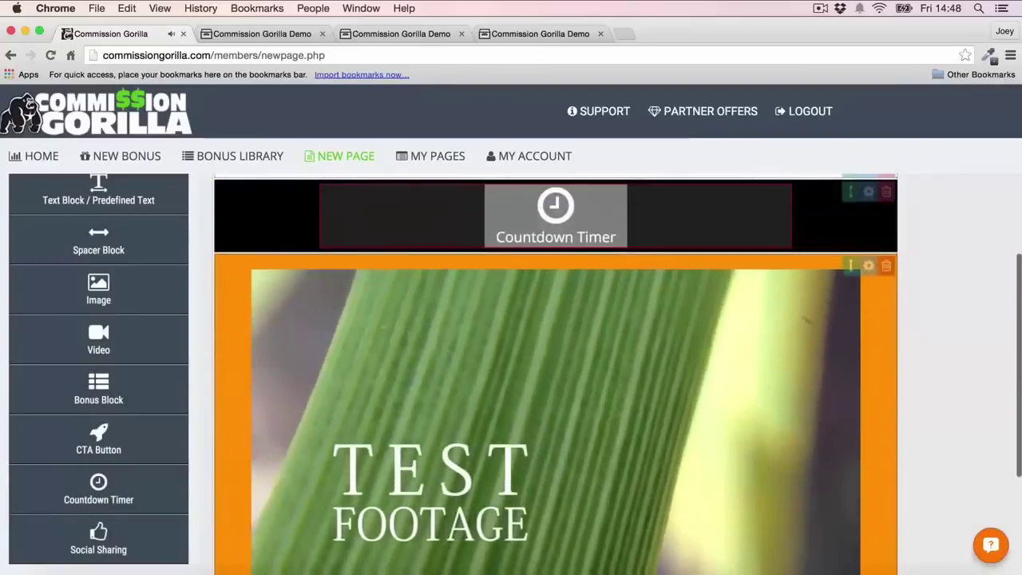
{"action": "scroll", "coordinate": [909, 264], "scroll_direction": "down", "scroll_amount": 5}
{"action": "scroll", "coordinate": [909, 264], "scroll_direction": "up", "scroll_amount": 1}
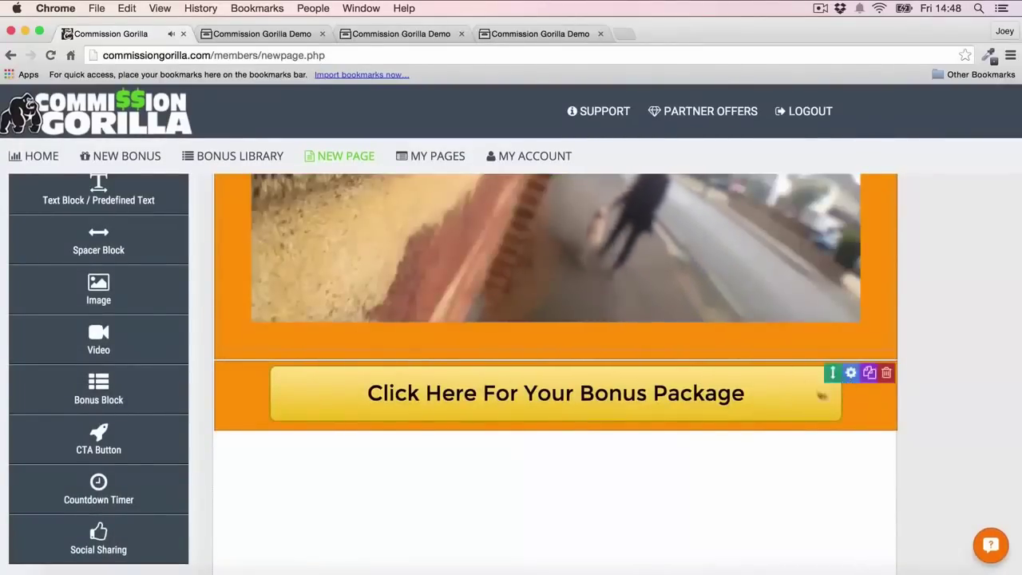
Change the bonus button's first colour to blue
{"action": "left_click", "coordinate": [850, 374]}
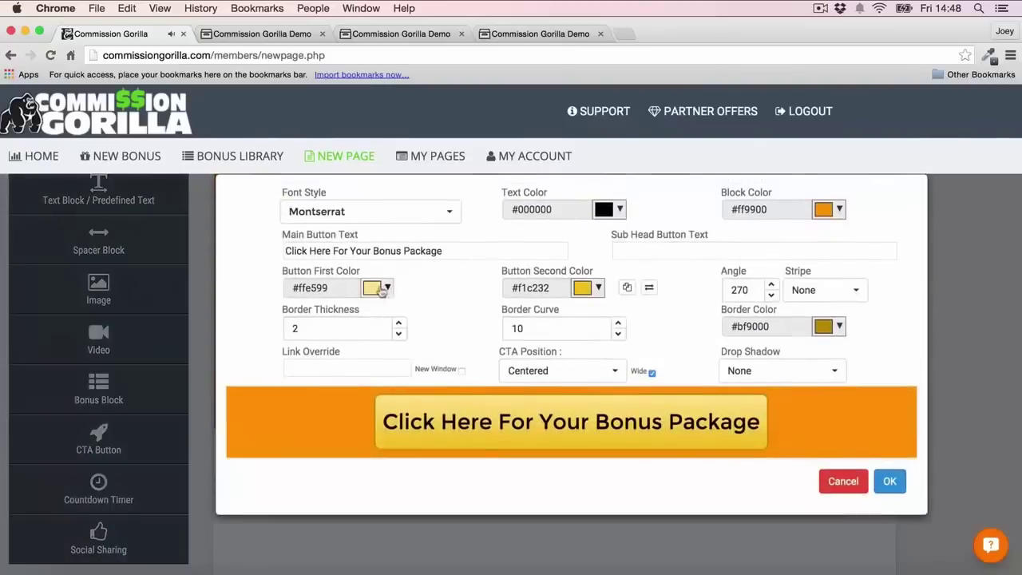
{"action": "left_click", "coordinate": [381, 289]}
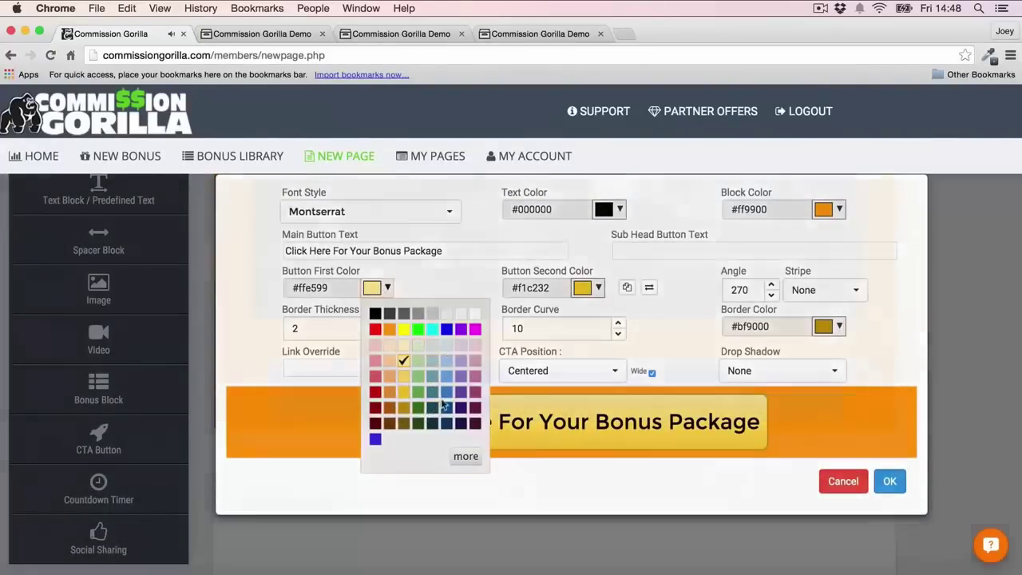
{"action": "left_click", "coordinate": [844, 481]}
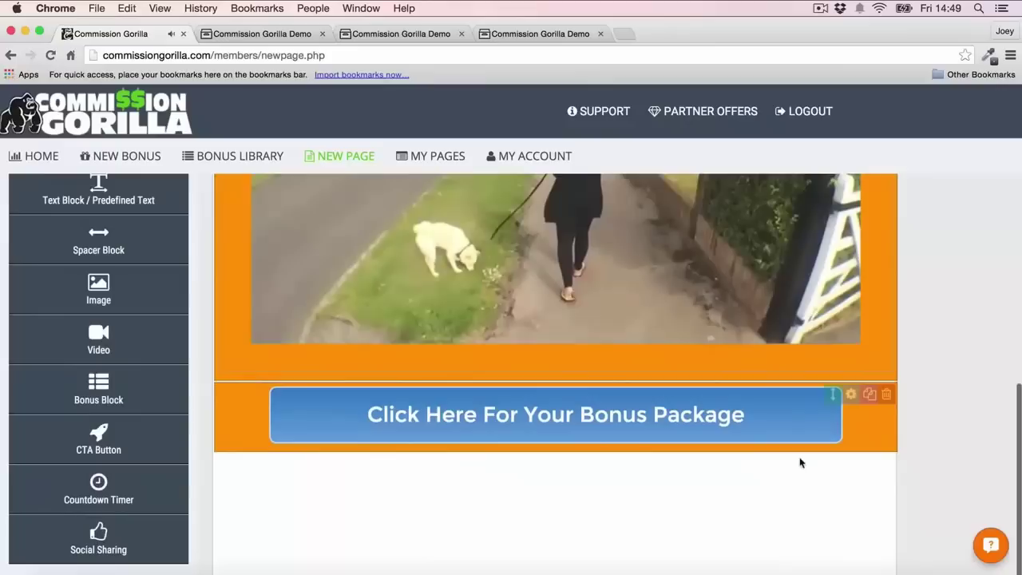
{"action": "scroll", "coordinate": [802, 462], "scroll_direction": "up", "scroll_amount": 2}
{"action": "scroll", "coordinate": [801, 463], "scroll_direction": "up", "scroll_amount": 7}
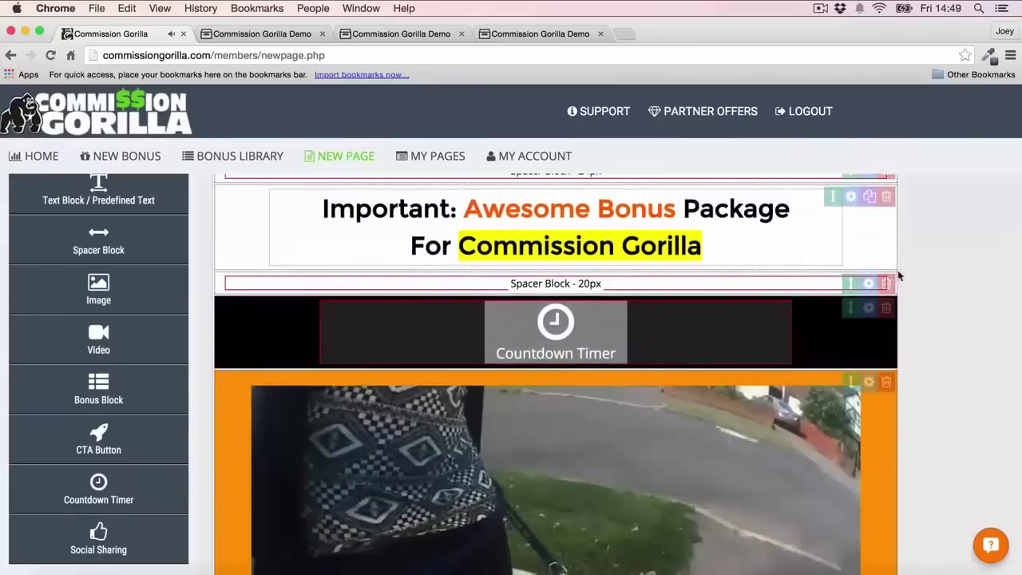
{"action": "scroll", "coordinate": [898, 275], "scroll_direction": "down", "scroll_amount": 3}
{"action": "scroll", "coordinate": [897, 274], "scroll_direction": "up", "scroll_amount": 4}
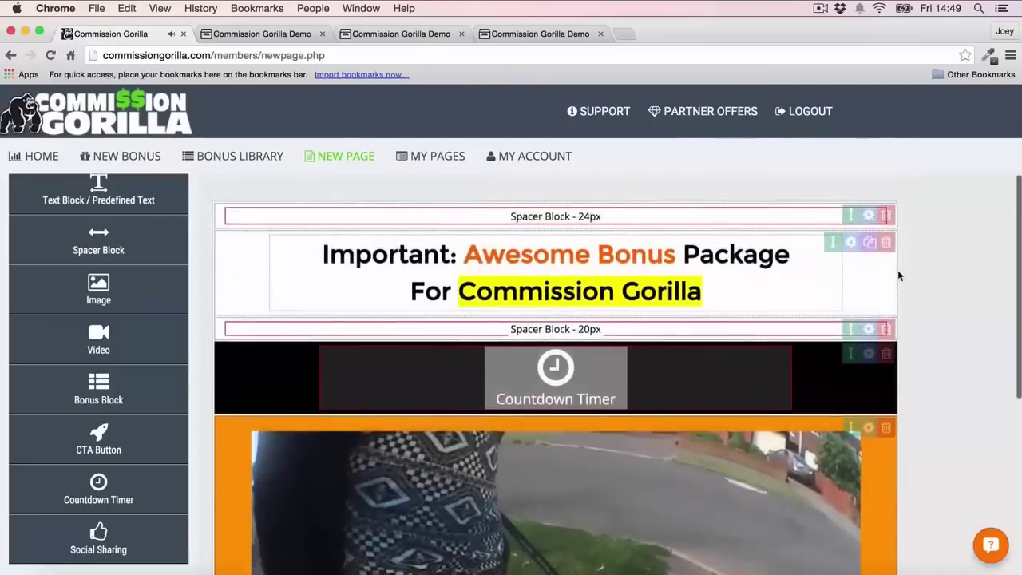
{"action": "scroll", "coordinate": [655, 328], "scroll_direction": "down", "scroll_amount": 1}
{"action": "scroll", "coordinate": [692, 355], "scroll_direction": "down", "scroll_amount": 10}
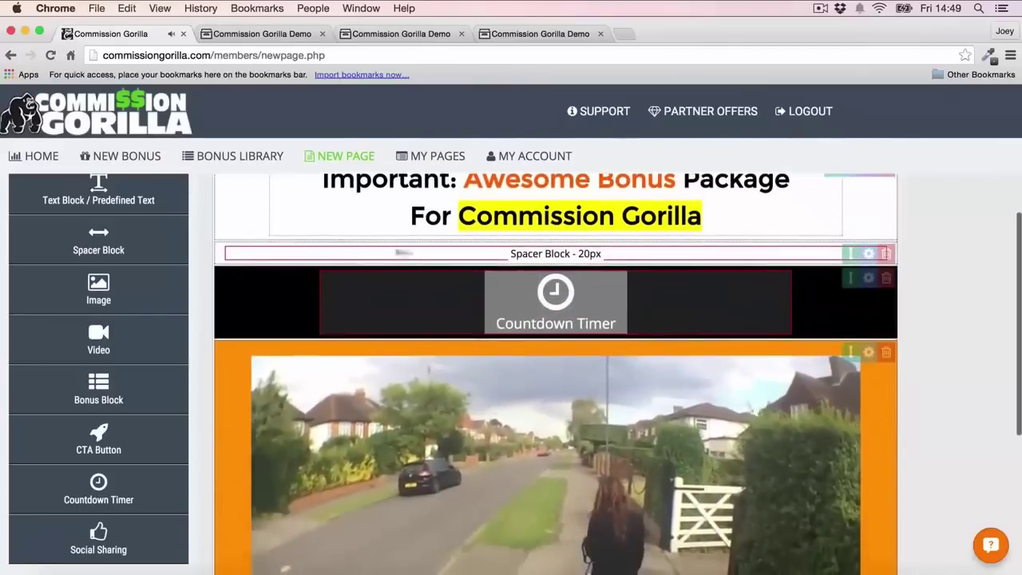
{"action": "scroll", "coordinate": [777, 332], "scroll_direction": "down", "scroll_amount": 2}
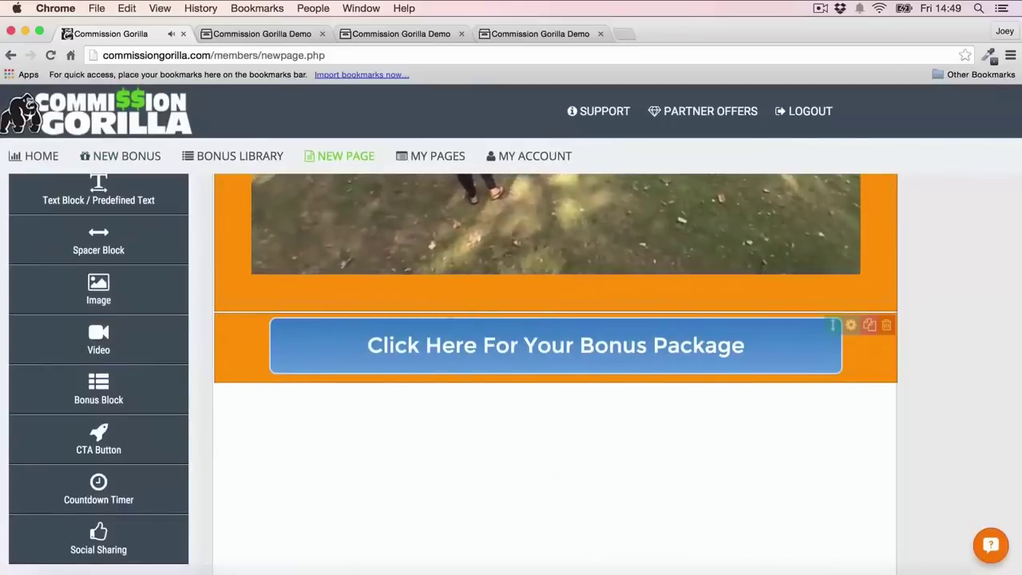
Add two bonus blocks below the CTA holding Bonus Example and Bonus 4 Image
{"action": "left_click", "coordinate": [100, 400]}
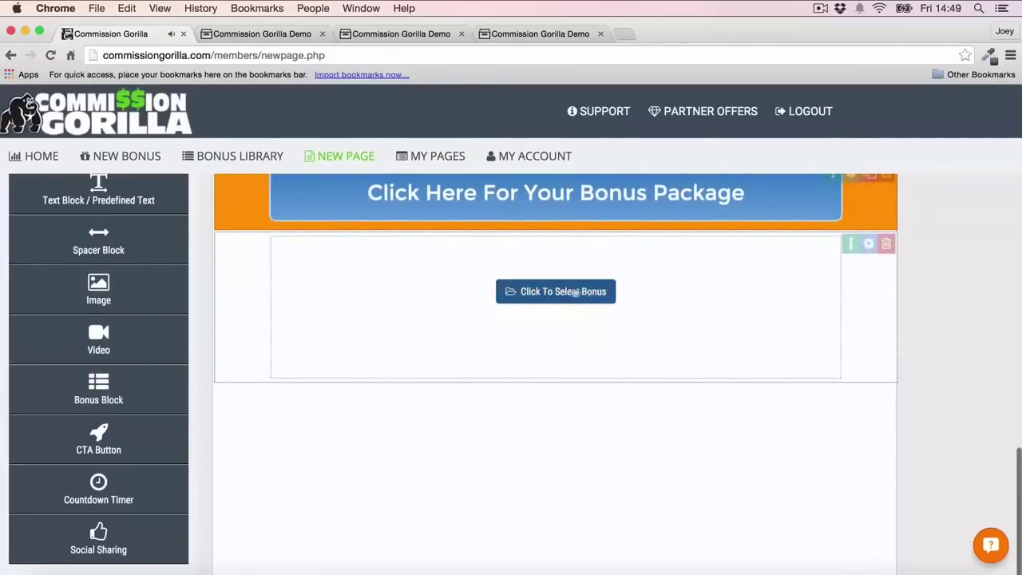
{"action": "left_click", "coordinate": [562, 292]}
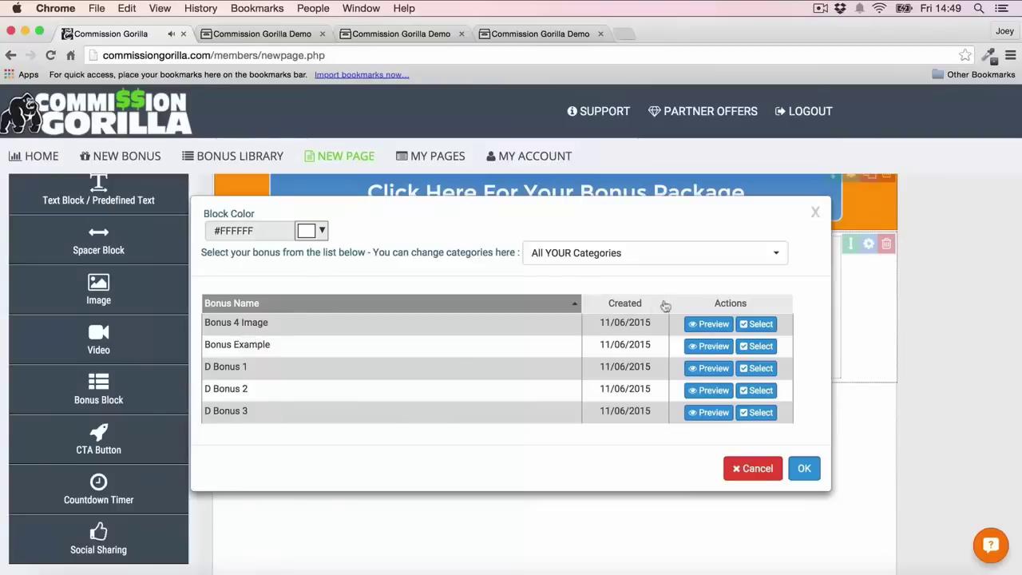
{"action": "left_click", "coordinate": [760, 346]}
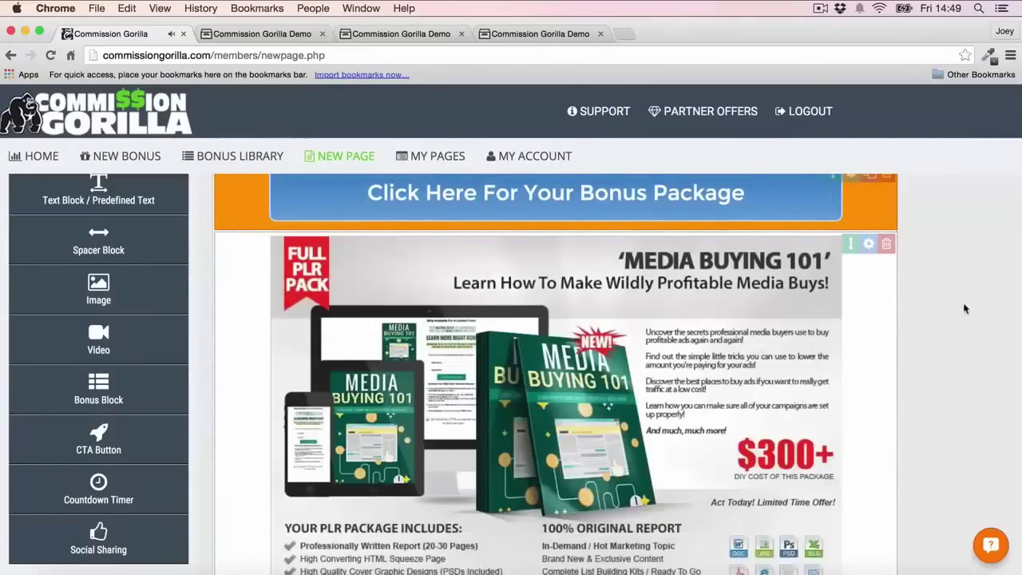
{"action": "scroll", "coordinate": [963, 308], "scroll_direction": "down", "scroll_amount": 2}
{"action": "scroll", "coordinate": [964, 309], "scroll_direction": "down", "scroll_amount": 4}
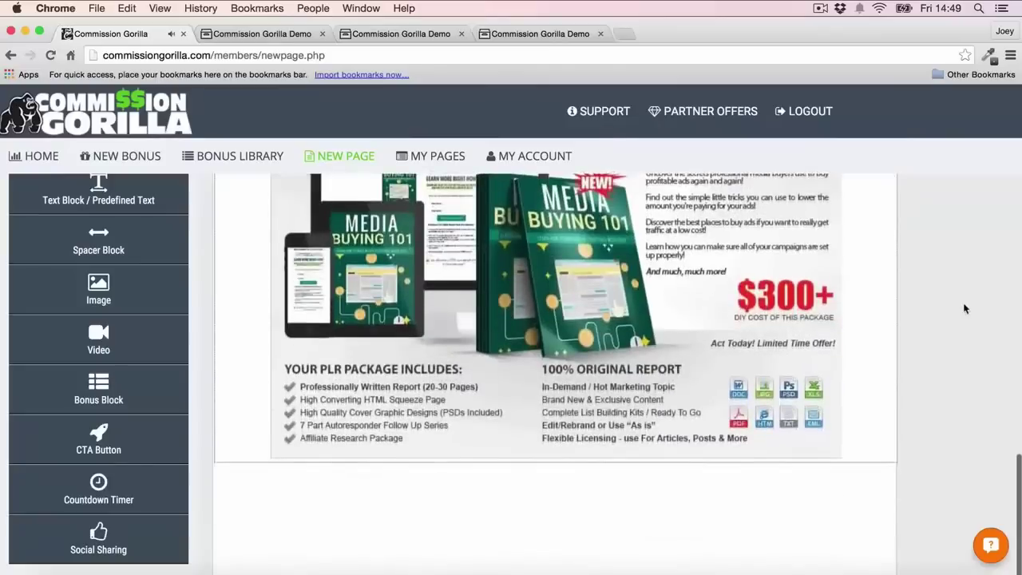
{"action": "left_click", "coordinate": [99, 390]}
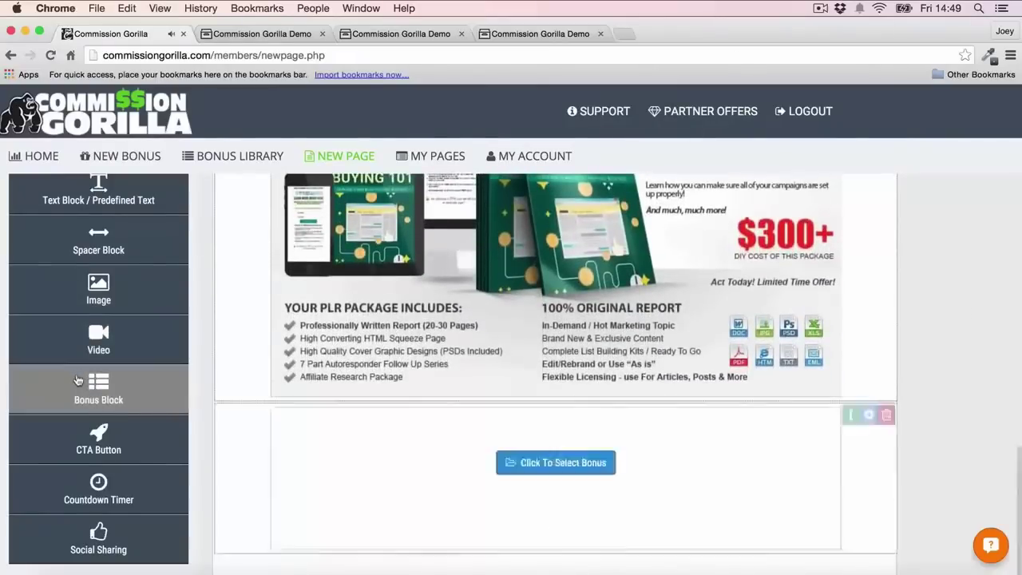
{"action": "left_click", "coordinate": [563, 293]}
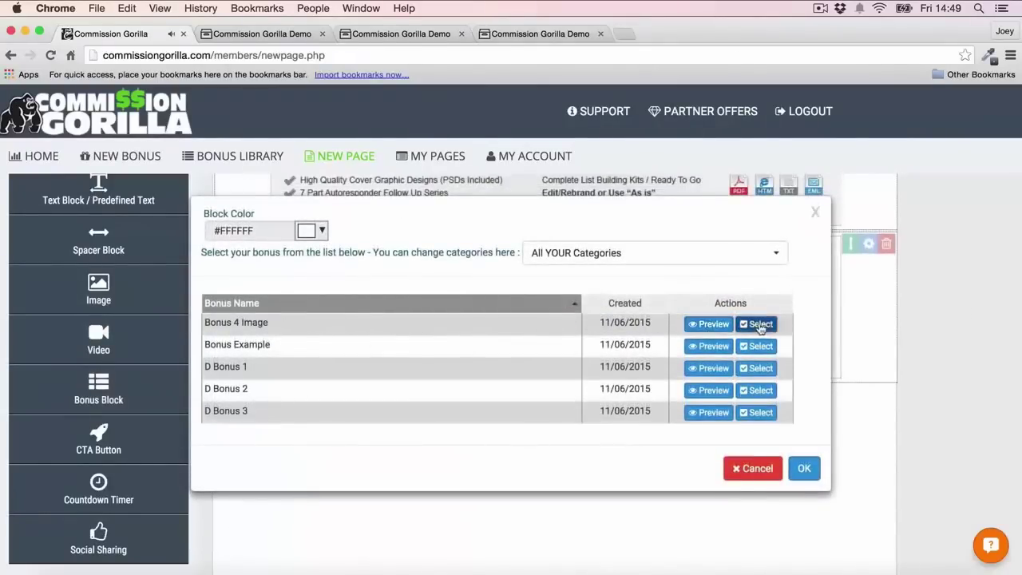
{"action": "left_click", "coordinate": [759, 324]}
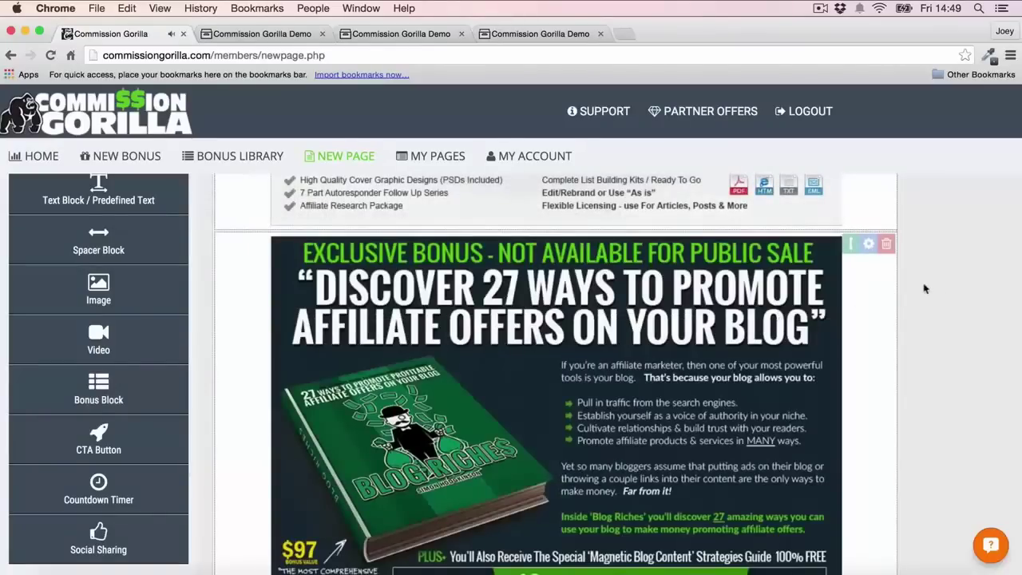
{"action": "scroll", "coordinate": [925, 289], "scroll_direction": "down", "scroll_amount": 5}
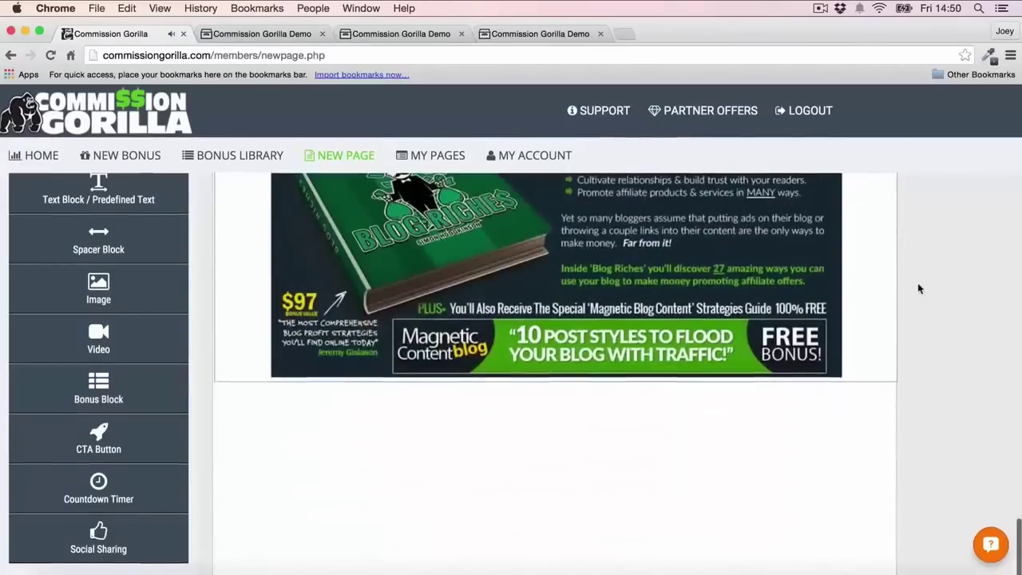
Add a D Bonus 2 bonus block, then a Social Sharing block below the Promo Competition banner
{"action": "left_click_drag", "start_coordinate": [99, 390], "coordinate": [466, 313]}
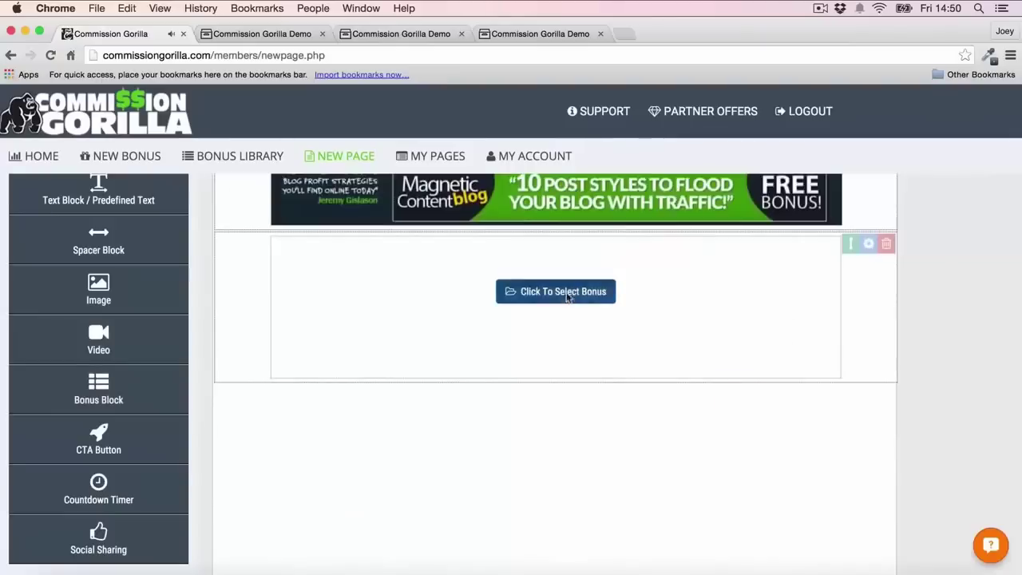
{"action": "left_click", "coordinate": [567, 293]}
{"action": "left_click", "coordinate": [760, 390]}
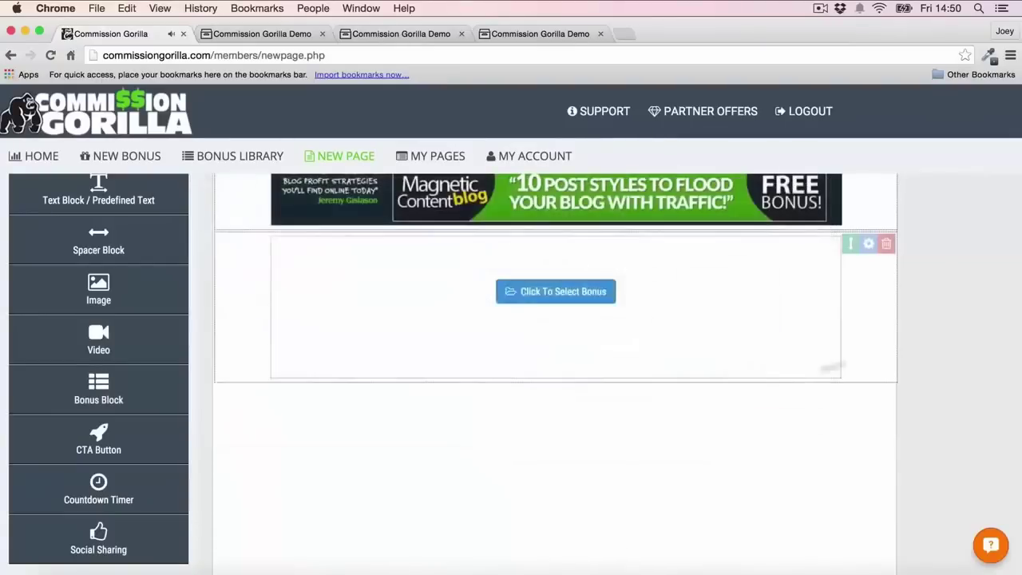
{"action": "scroll", "coordinate": [884, 327], "scroll_direction": "down", "scroll_amount": 5}
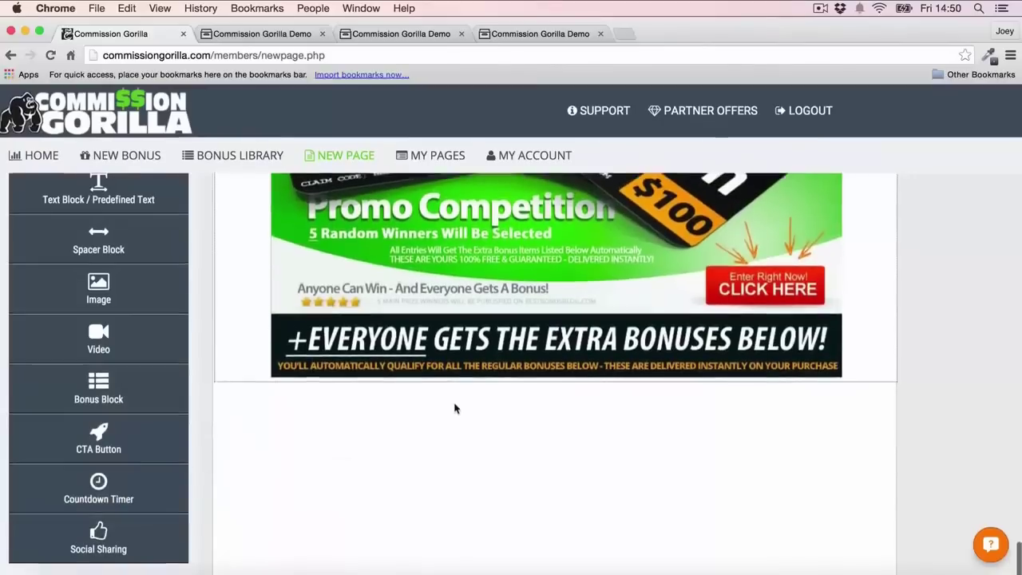
{"action": "left_click_drag", "start_coordinate": [101, 546], "coordinate": [353, 432]}
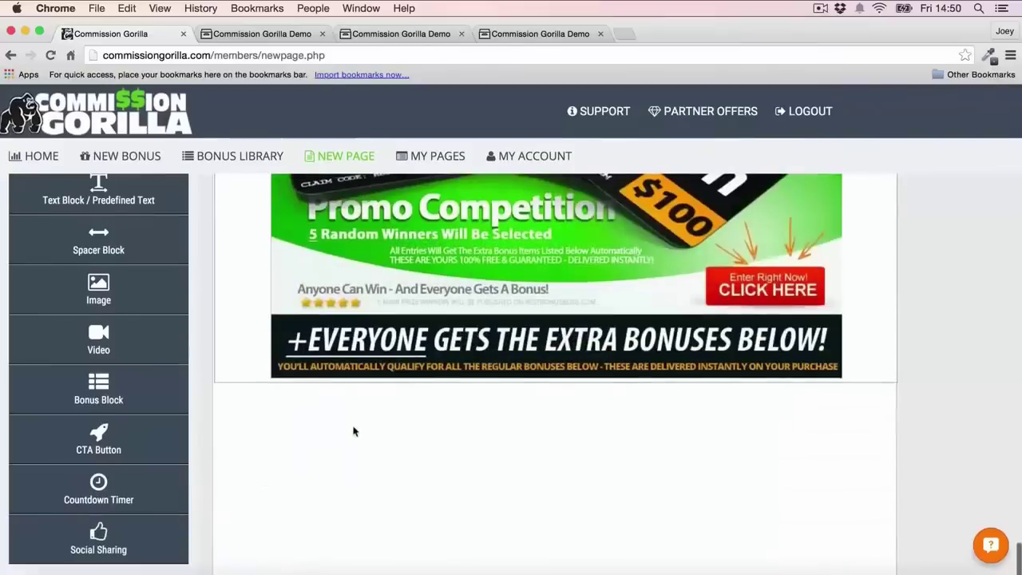
{"action": "left_click_drag", "start_coordinate": [112, 551], "coordinate": [402, 429]}
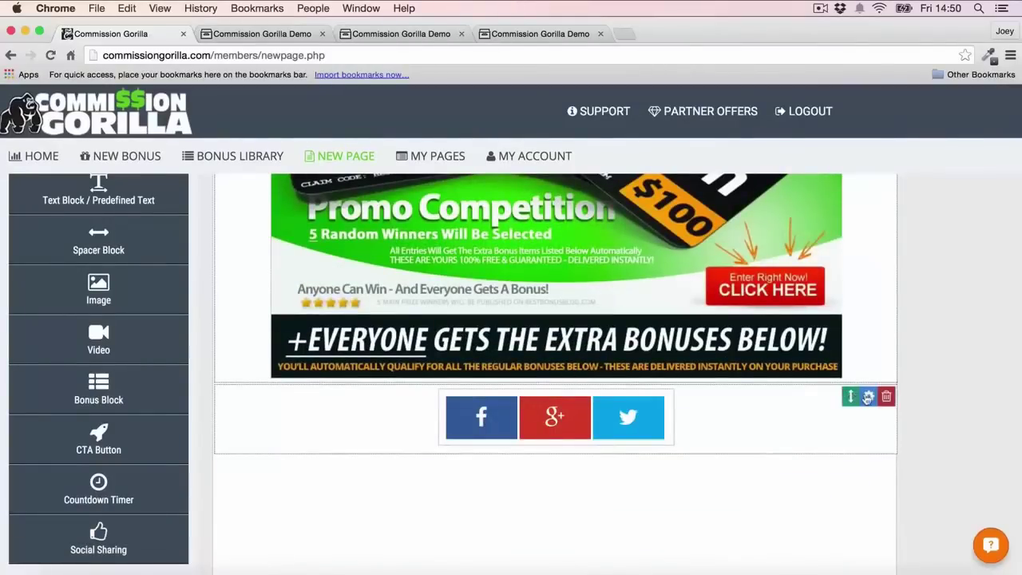
Move the social sharing block up under the bonus package button
{"action": "left_click", "coordinate": [869, 396]}
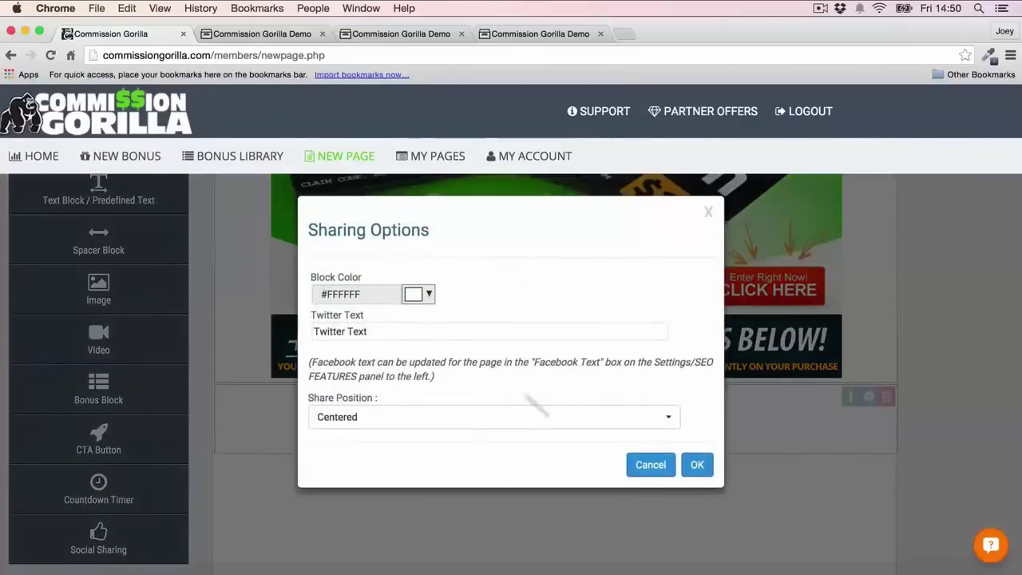
{"action": "left_click", "coordinate": [651, 464]}
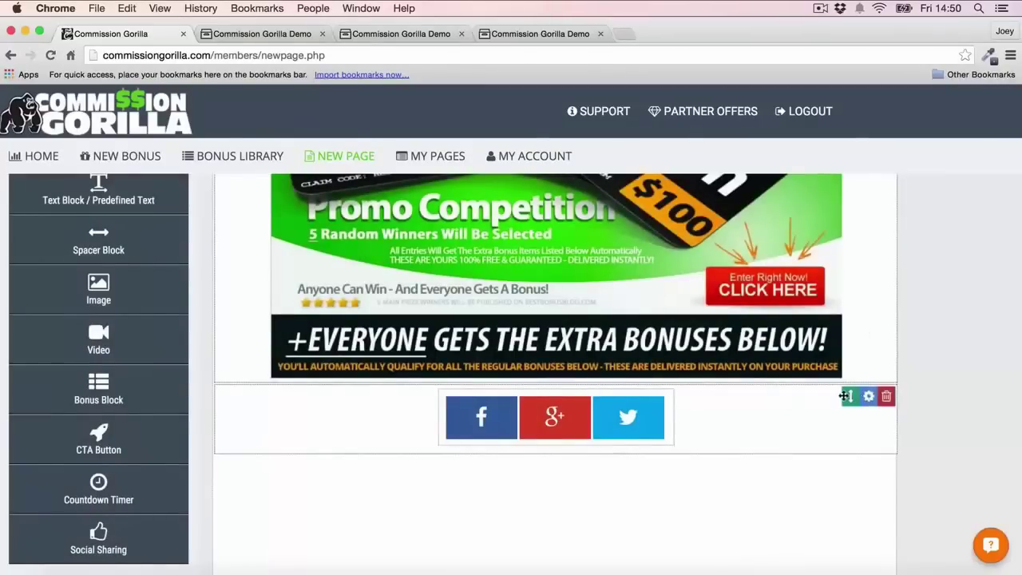
{"action": "left_click_drag", "start_coordinate": [845, 396], "coordinate": [827, 435]}
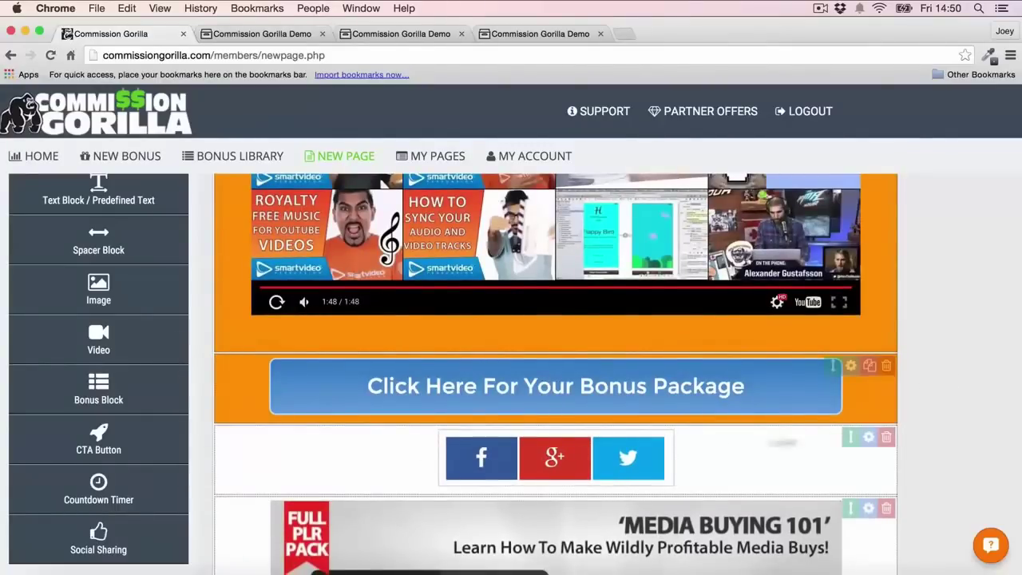
Duplicate the bonus package button block and place the copy under the Promo Competition banner
{"action": "scroll", "coordinate": [556, 374], "scroll_direction": "down", "scroll_amount": 3}
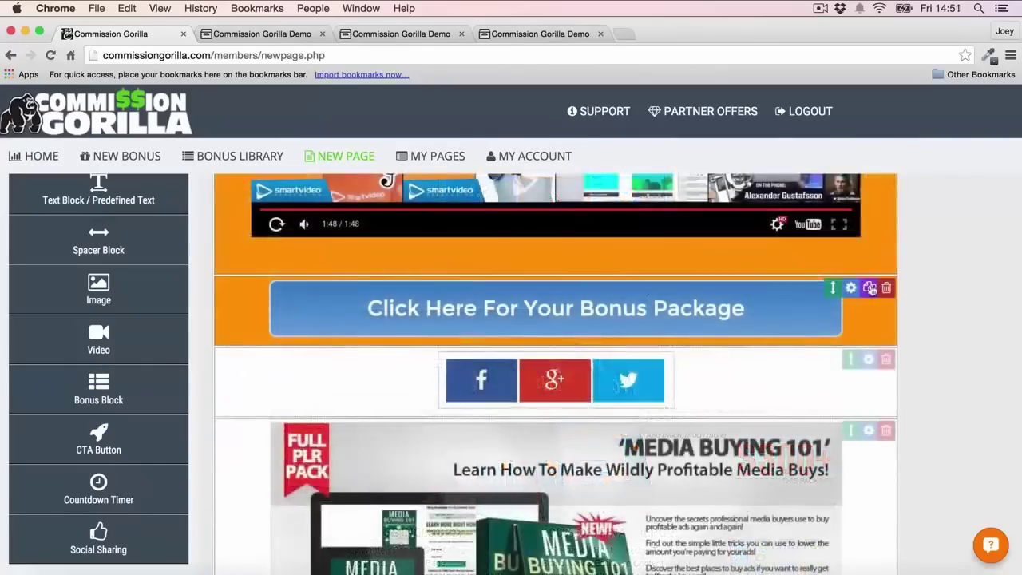
{"action": "left_click", "coordinate": [871, 287]}
{"action": "left_click_drag", "start_coordinate": [833, 359], "coordinate": [834, 439]}
{"action": "scroll", "coordinate": [958, 288], "scroll_direction": "up", "scroll_amount": 3}
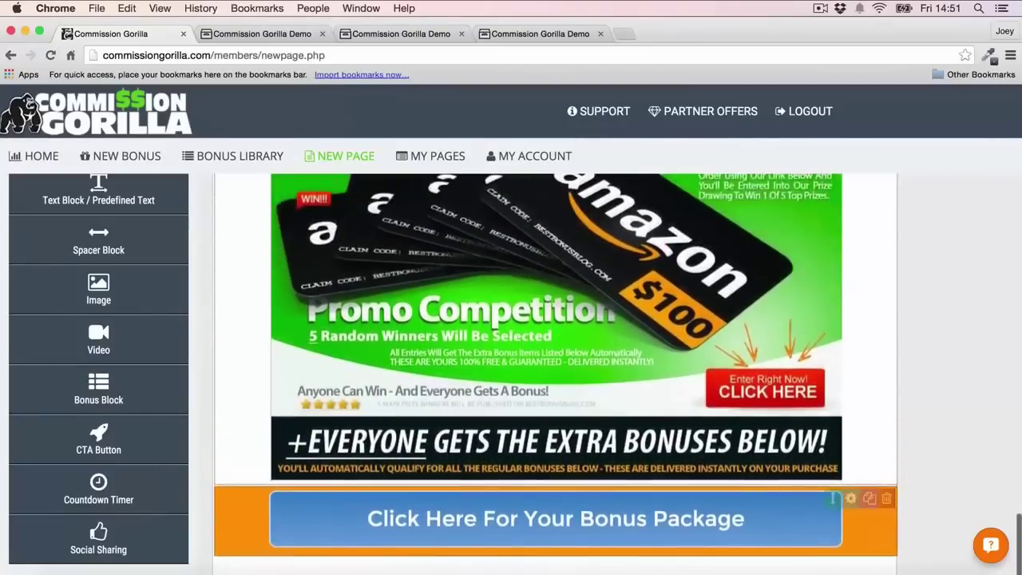
{"action": "scroll", "coordinate": [559, 286], "scroll_direction": "up", "scroll_amount": 15}
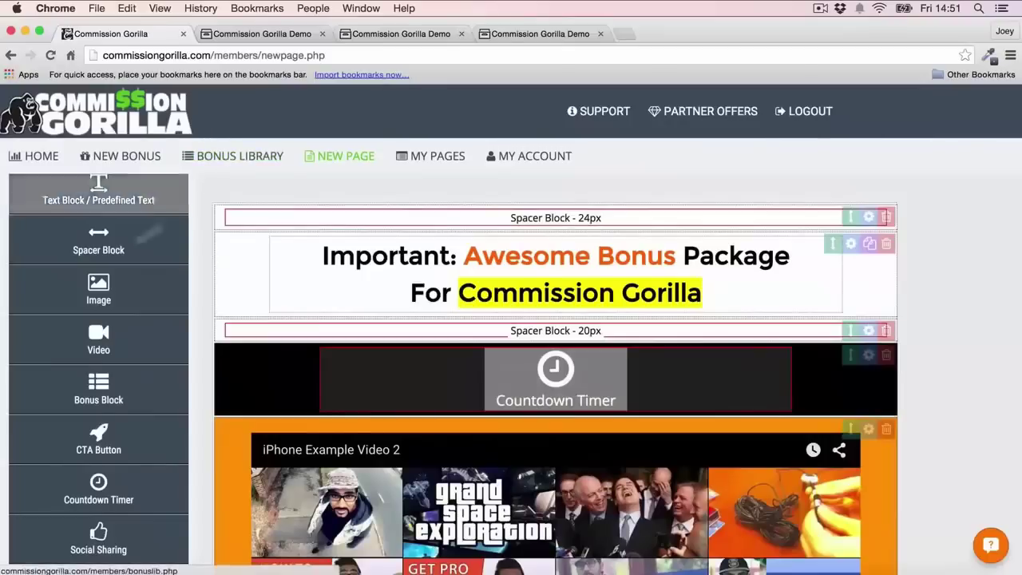
{"action": "scroll", "coordinate": [147, 231], "scroll_direction": "up", "scroll_amount": 3}
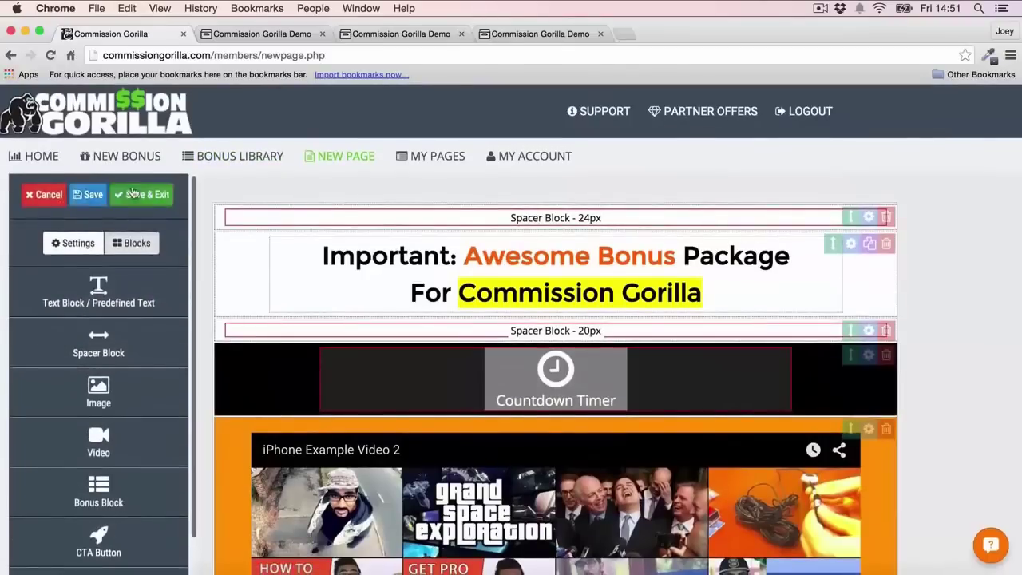
{"action": "left_click", "coordinate": [133, 194]}
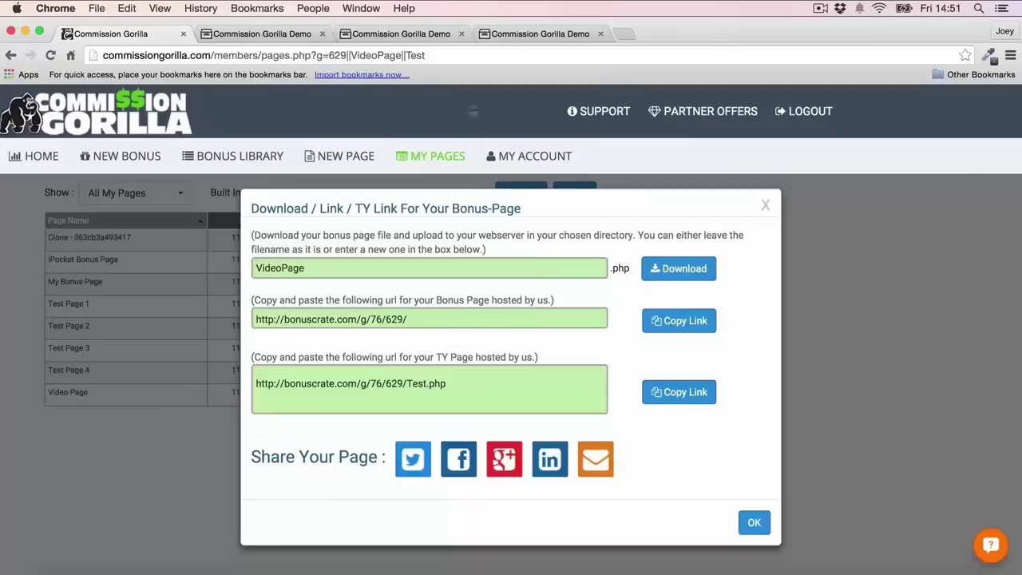
{"action": "left_click", "coordinate": [436, 321]}
{"action": "key", "text": "super+c"}
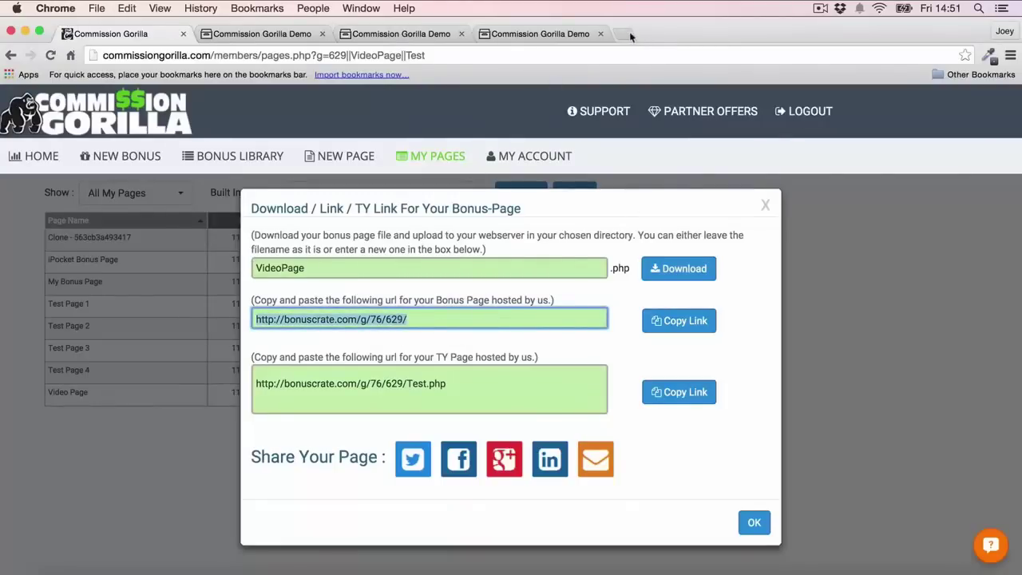
{"action": "left_click", "coordinate": [630, 31]}
{"action": "key", "text": "super+v"}
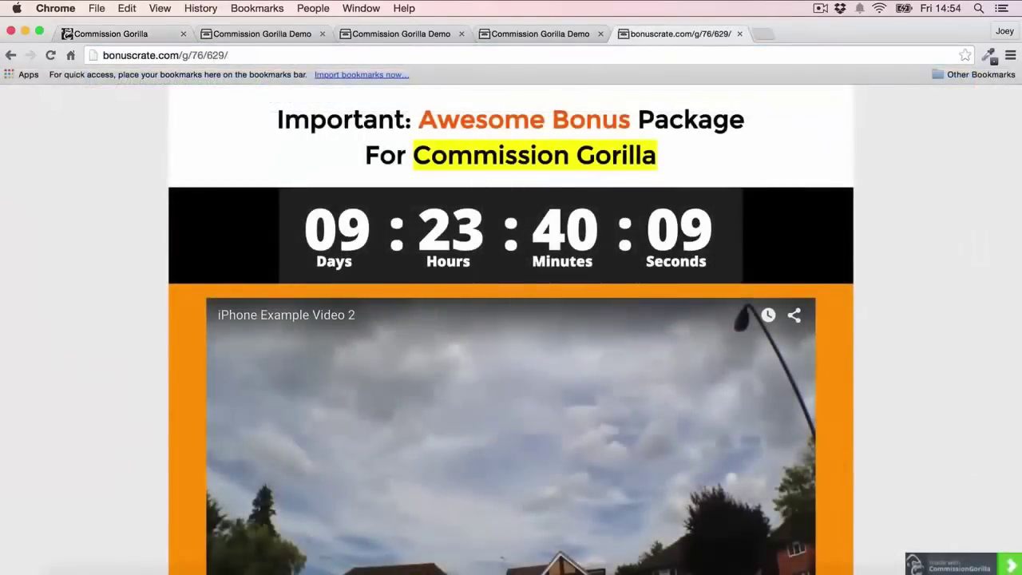
Review the live bonus page, close its tab, and dismiss the Download/Link dialog
{"action": "scroll", "coordinate": [515, 156], "scroll_direction": "down", "scroll_amount": 2}
{"action": "scroll", "coordinate": [520, 154], "scroll_direction": "up", "scroll_amount": 1}
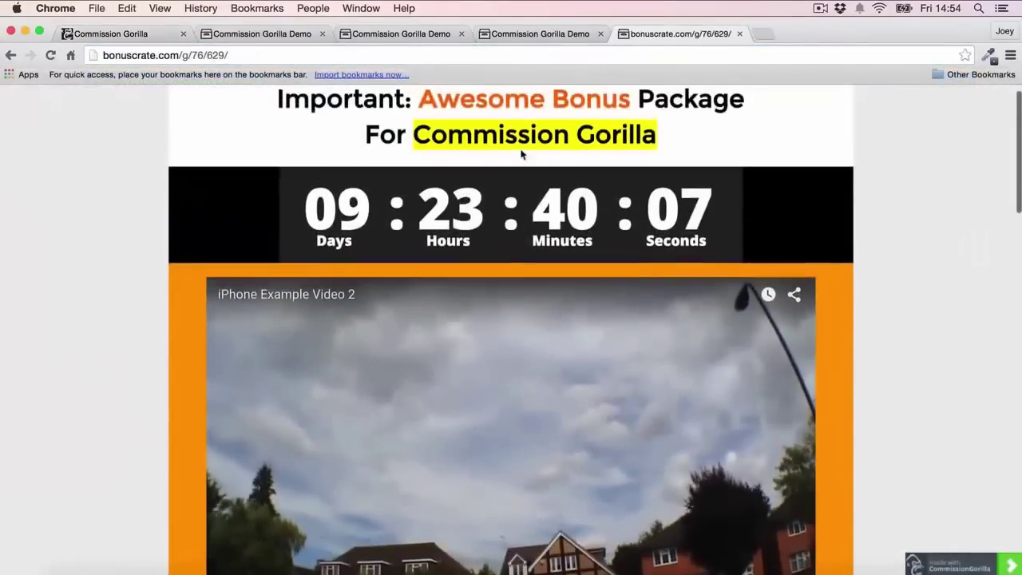
{"action": "scroll", "coordinate": [521, 154], "scroll_direction": "up", "scroll_amount": 1}
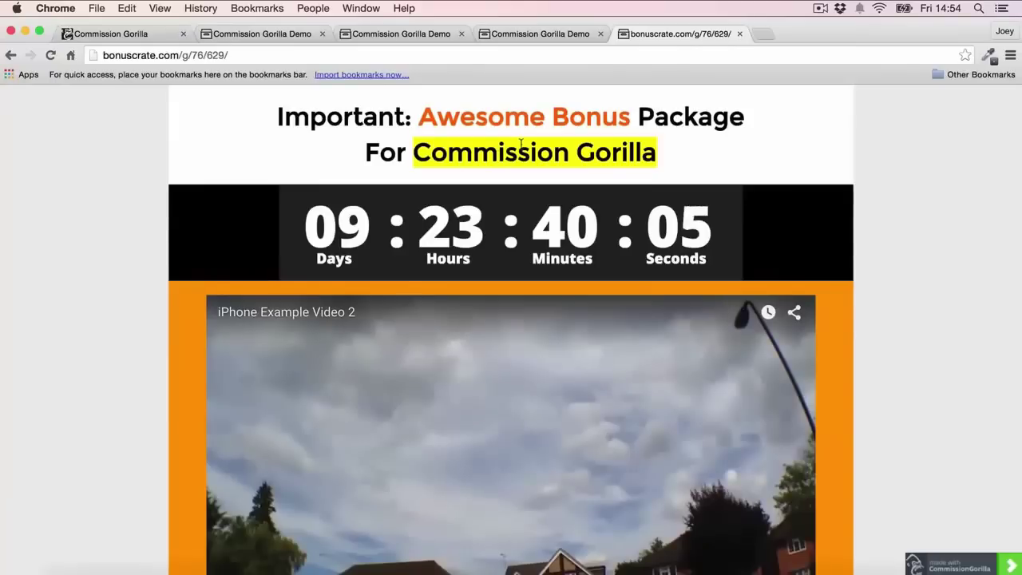
{"action": "left_click", "coordinate": [739, 34]}
{"action": "left_click", "coordinate": [152, 34]}
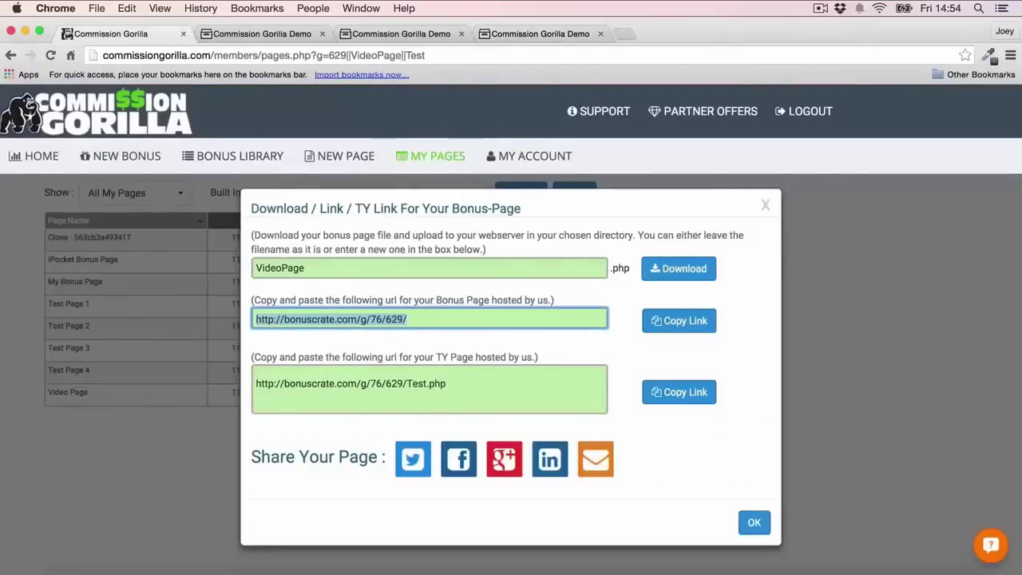
{"action": "left_click", "coordinate": [767, 206]}
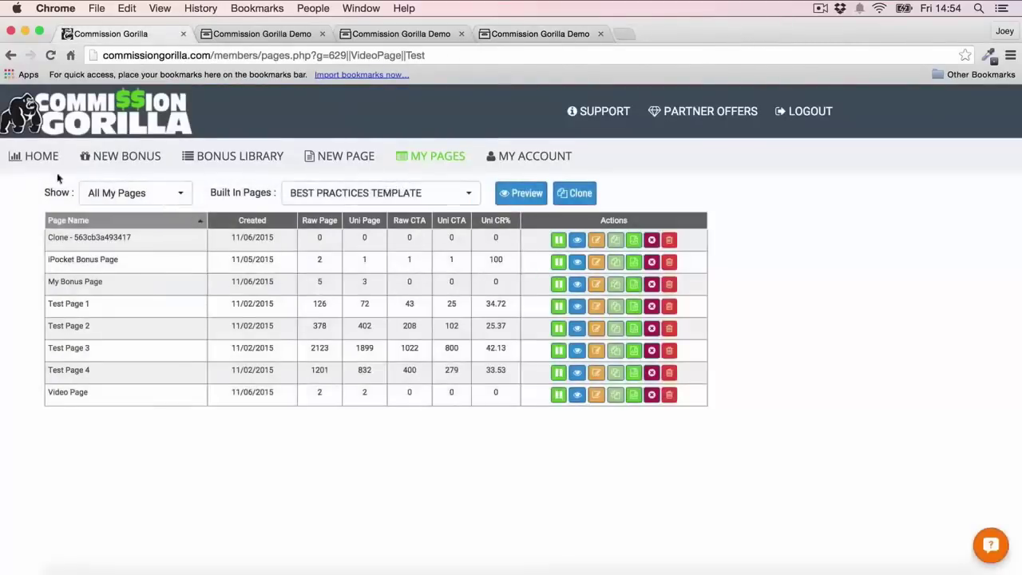
Start a new blank page with the Pro Features options expanded, then return to the editor tab
{"action": "left_click", "coordinate": [372, 159]}
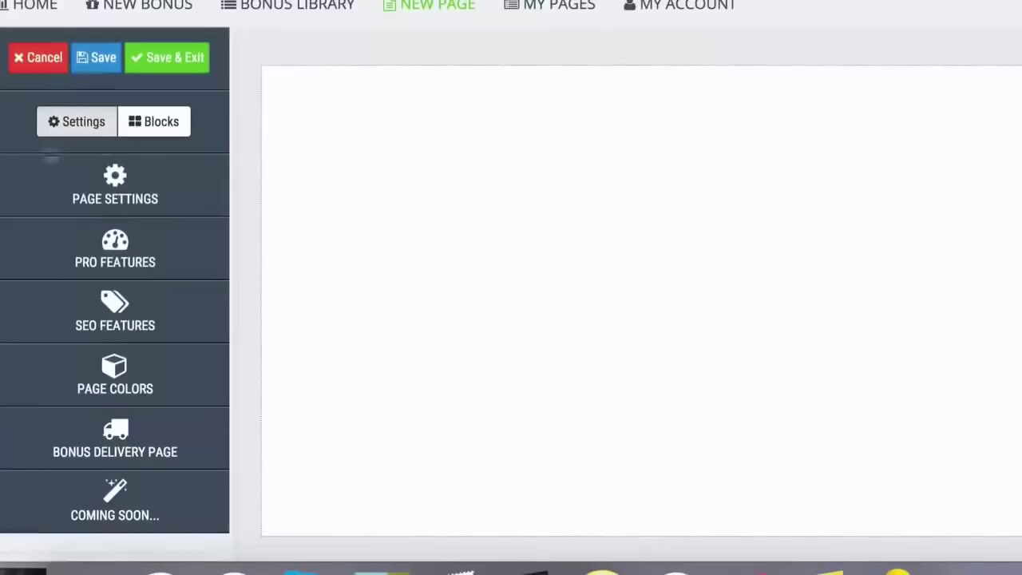
{"action": "left_click", "coordinate": [102, 254]}
{"action": "scroll", "coordinate": [155, 169], "scroll_direction": "down", "scroll_amount": 1}
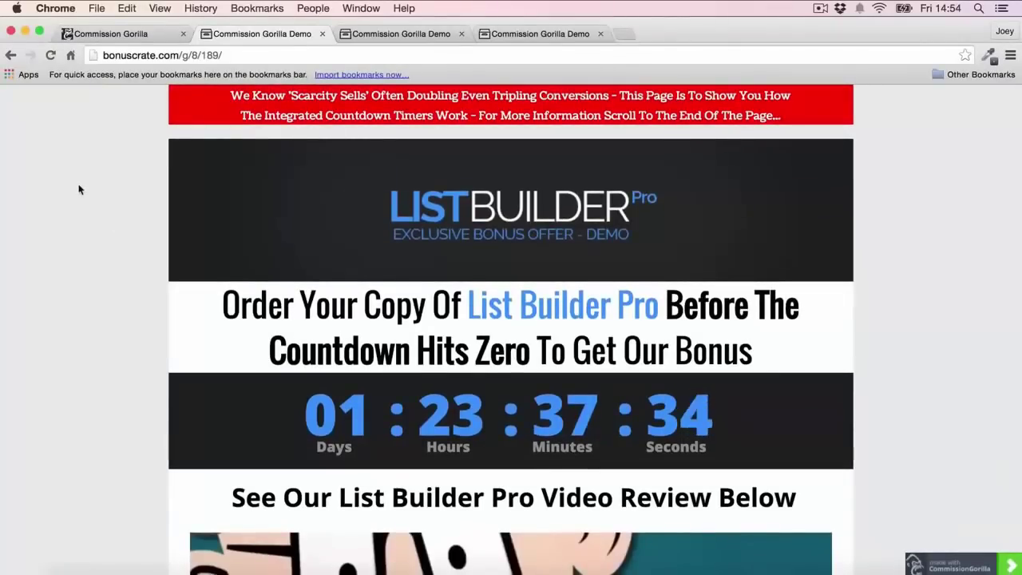
{"action": "scroll", "coordinate": [78, 189], "scroll_direction": "down", "scroll_amount": 4}
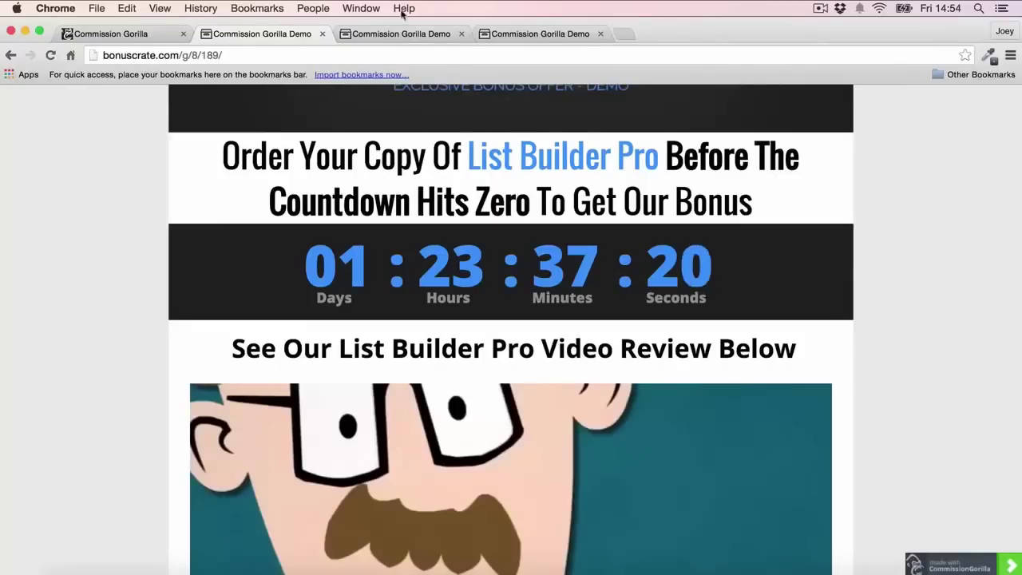
{"action": "left_click", "coordinate": [122, 31]}
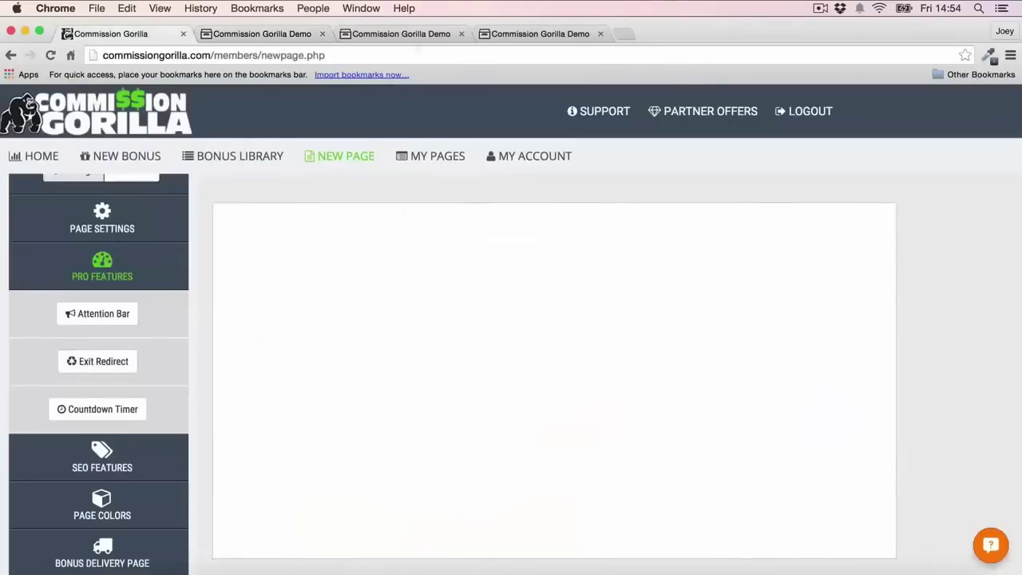
Review the exit-redirect demo page, then close it and dismiss the leave warning to reach the early adopter offer
{"action": "left_click", "coordinate": [538, 35]}
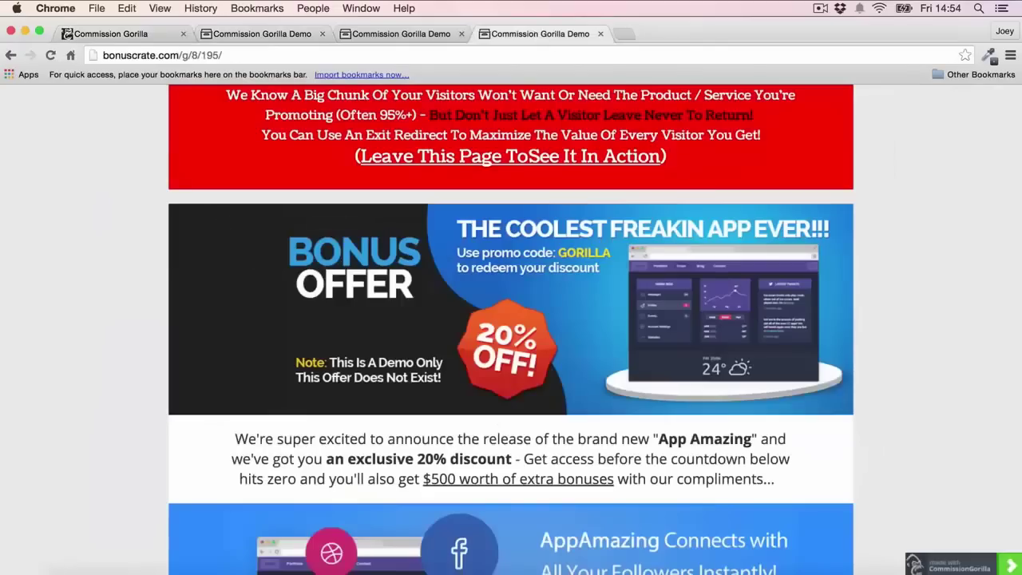
{"action": "scroll", "coordinate": [835, 180], "scroll_direction": "down", "scroll_amount": 8}
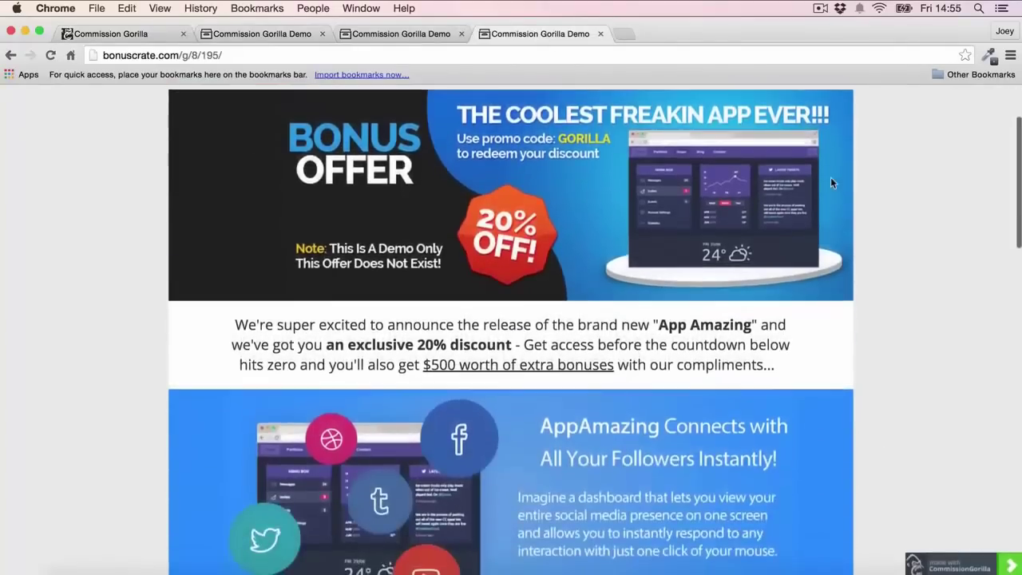
{"action": "scroll", "coordinate": [830, 179], "scroll_direction": "down", "scroll_amount": 18}
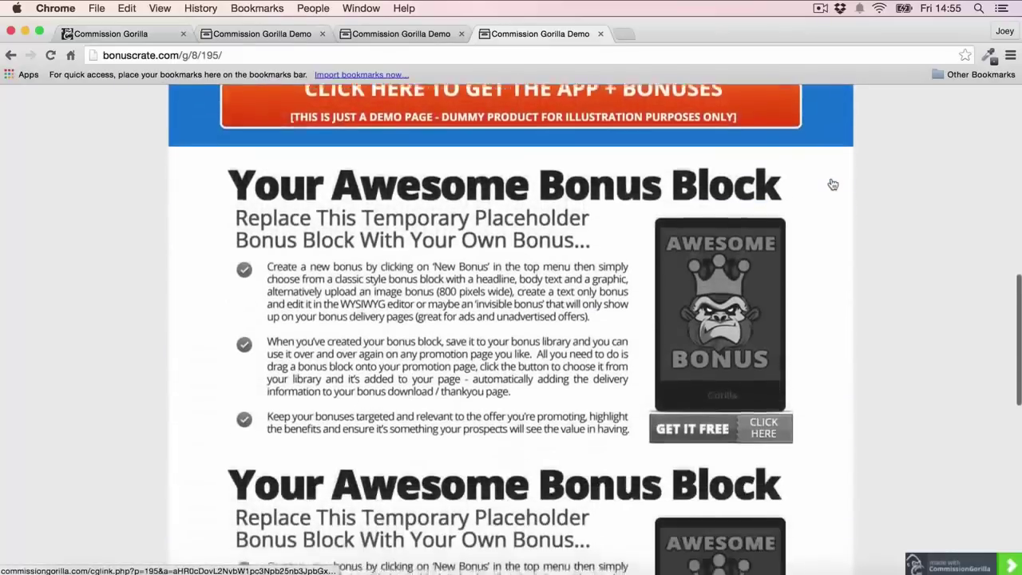
{"action": "scroll", "coordinate": [502, 249], "scroll_direction": "down", "scroll_amount": 11}
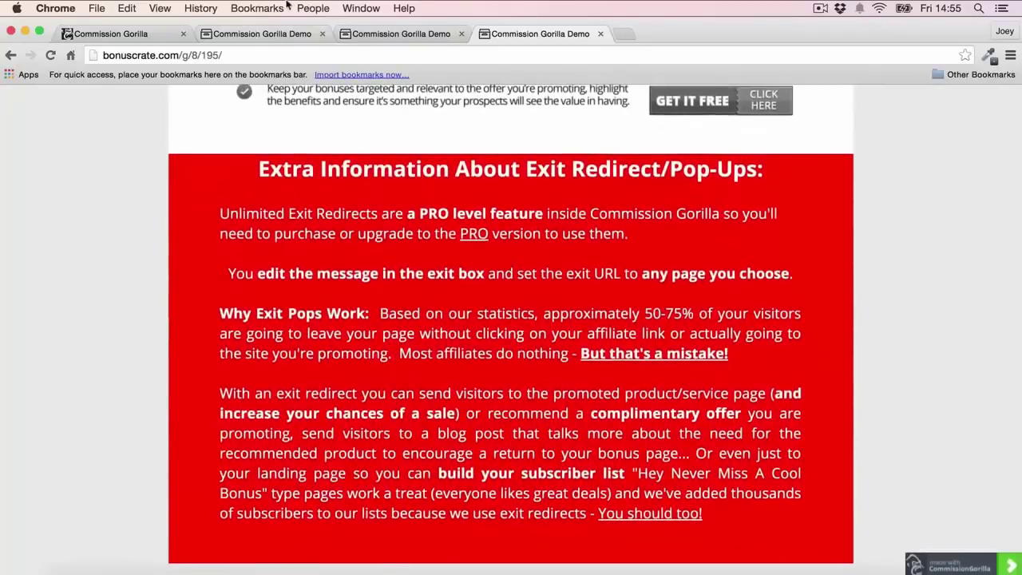
{"action": "left_click", "coordinate": [601, 33]}
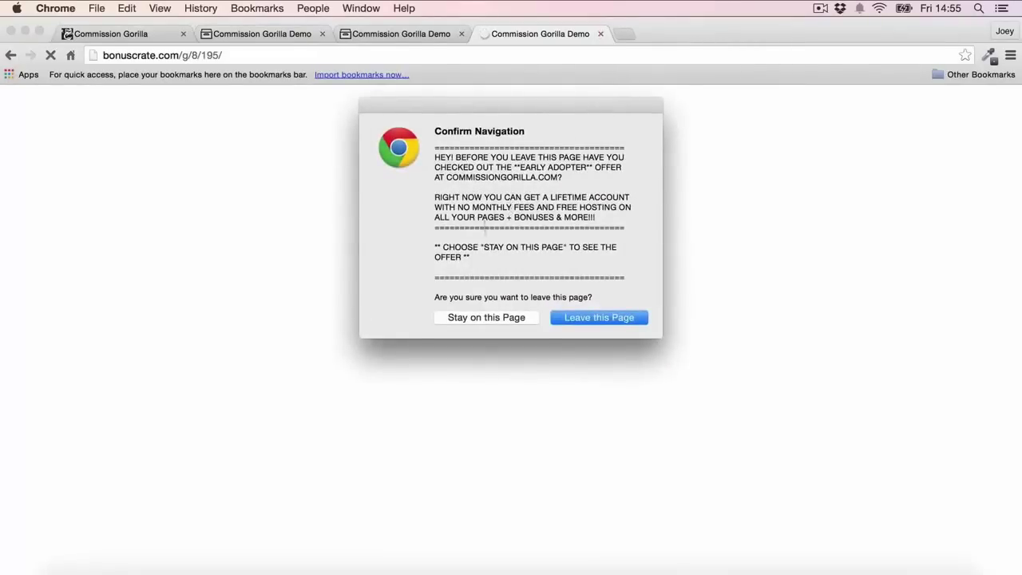
{"action": "left_click", "coordinate": [490, 319]}
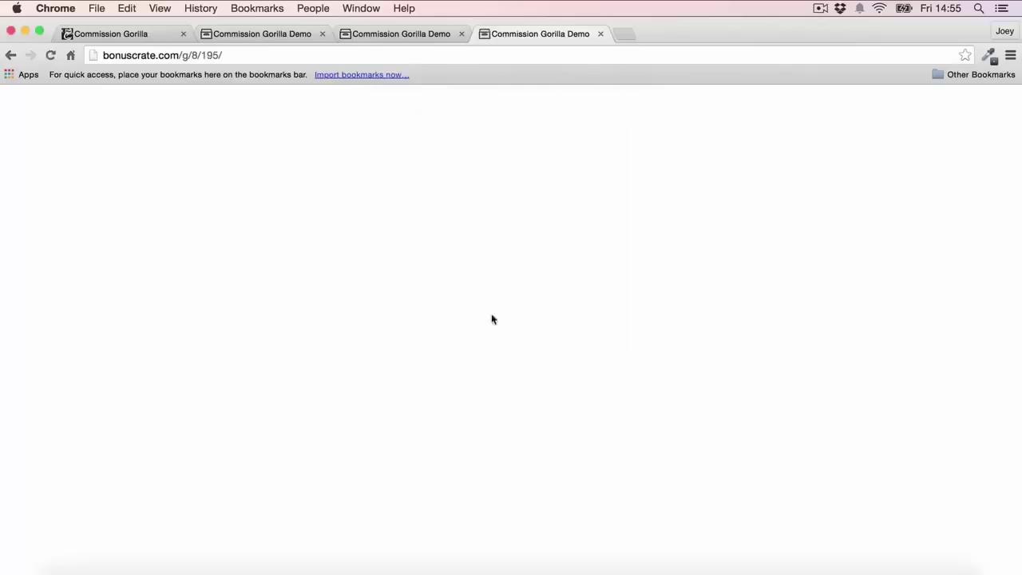